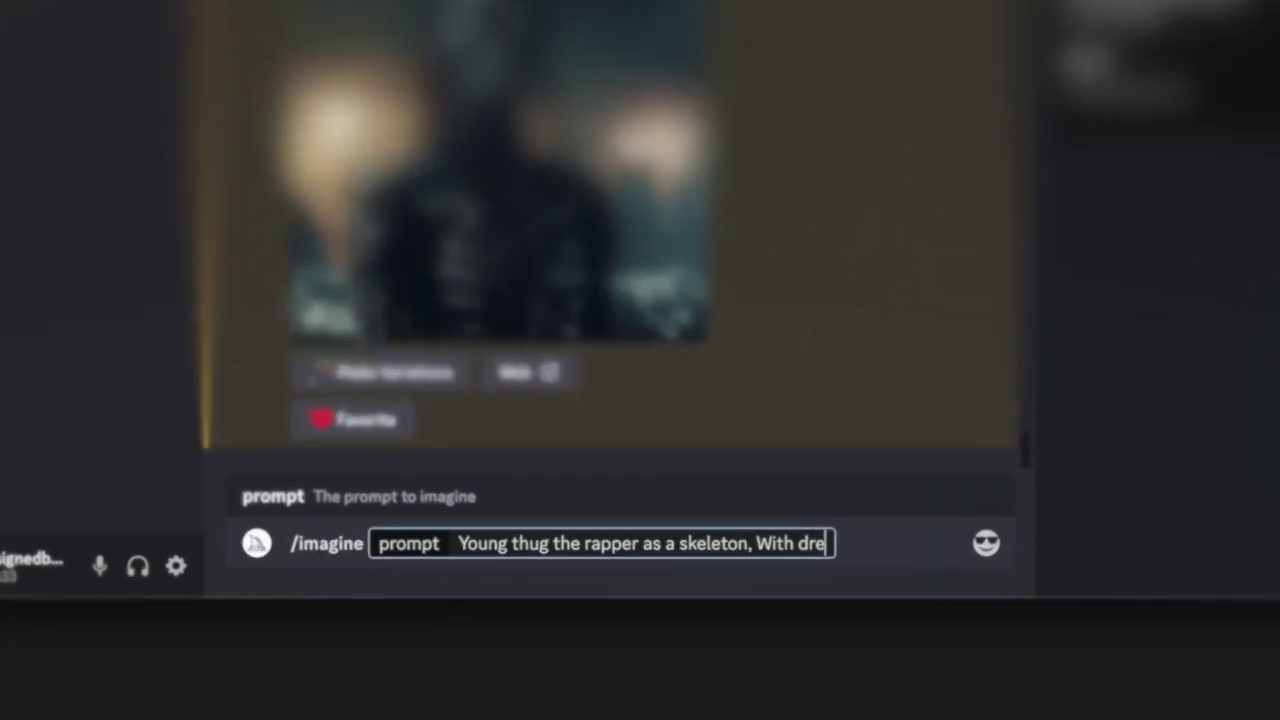
Extend the image-generation prompt to read "Young thug the rapper as a skeleton, With dreadlocks on his".
text(oc)
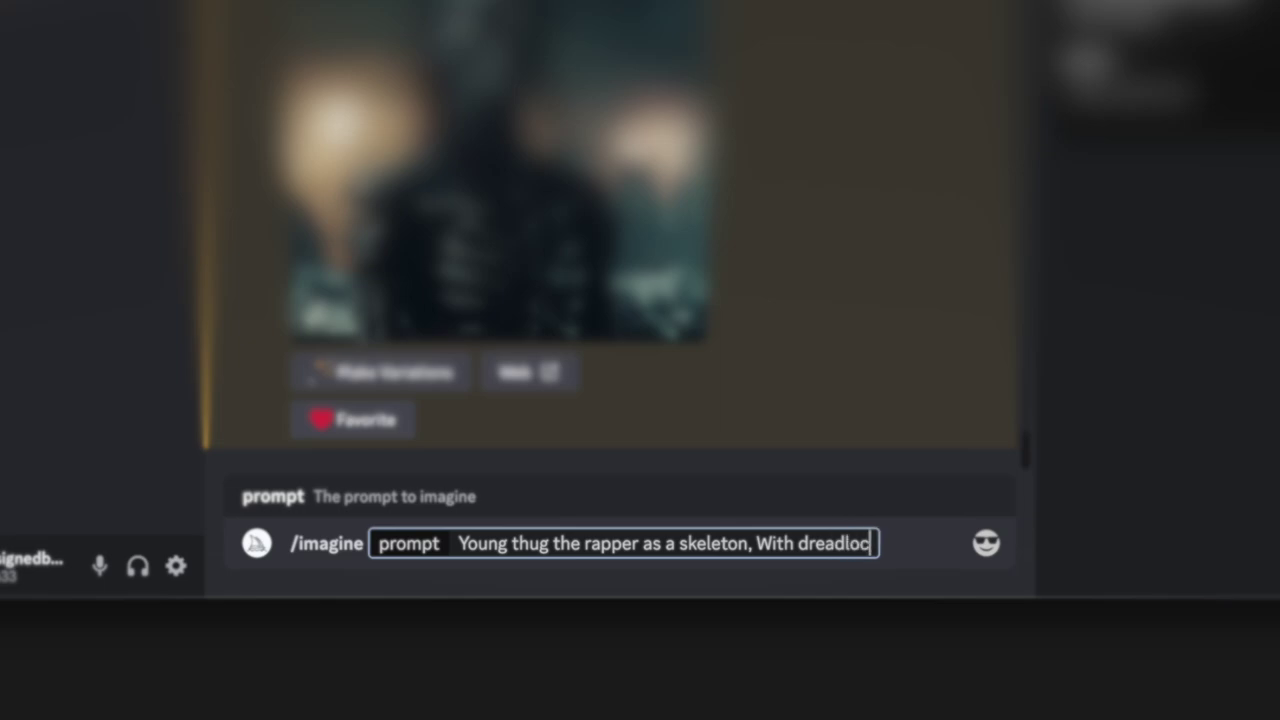
text(ks on his)
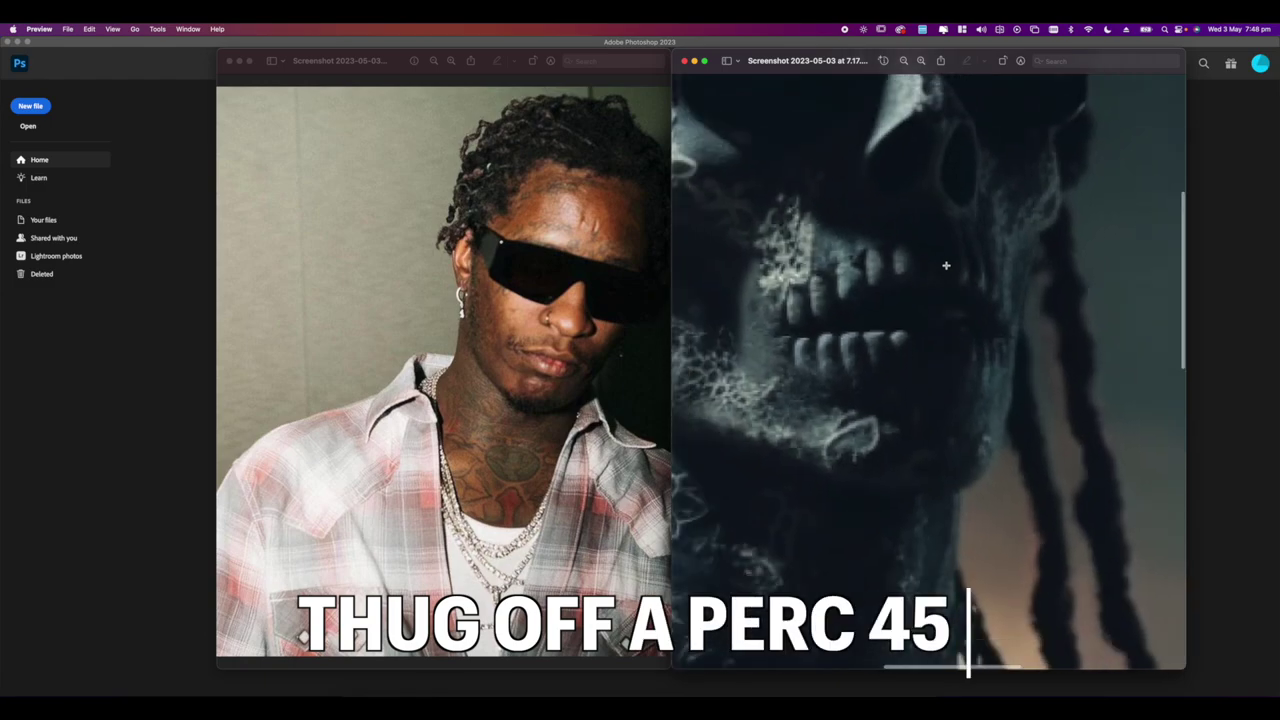
Choose the recent custom 3743 x 5342 px at 300 ppi preset for a new Photoshop document.
click(566, 274)
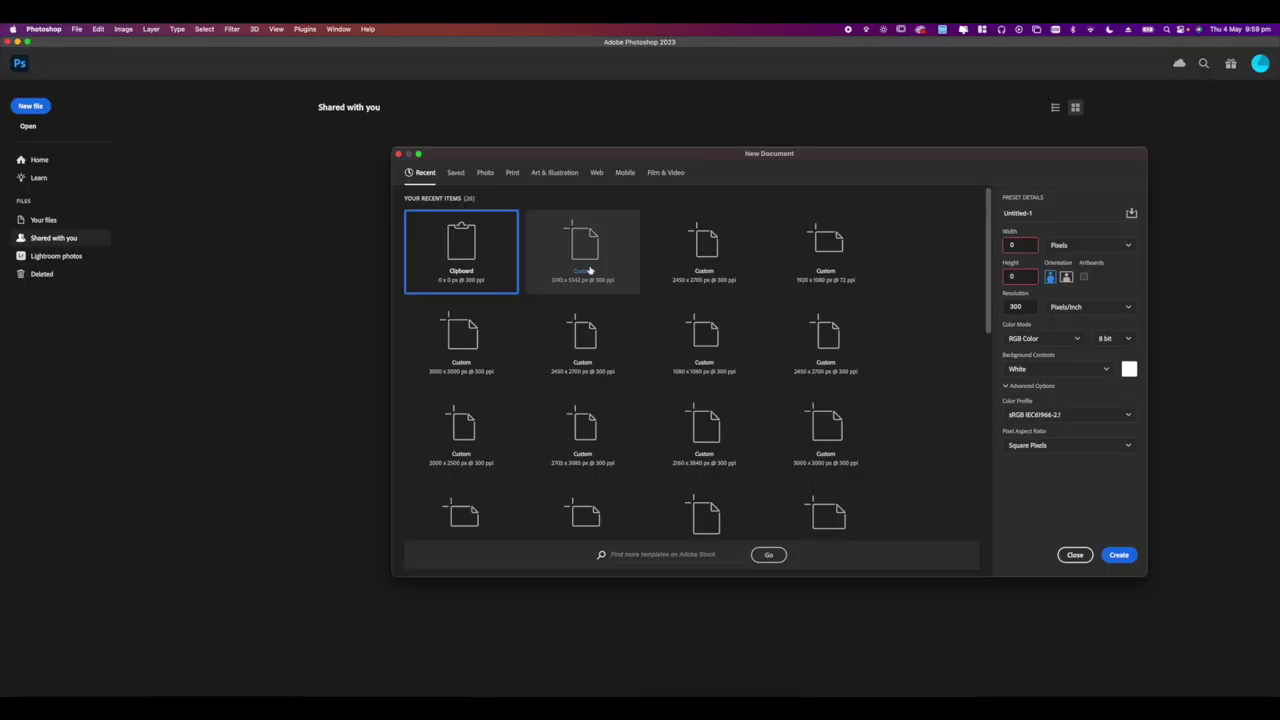
click(455, 172)
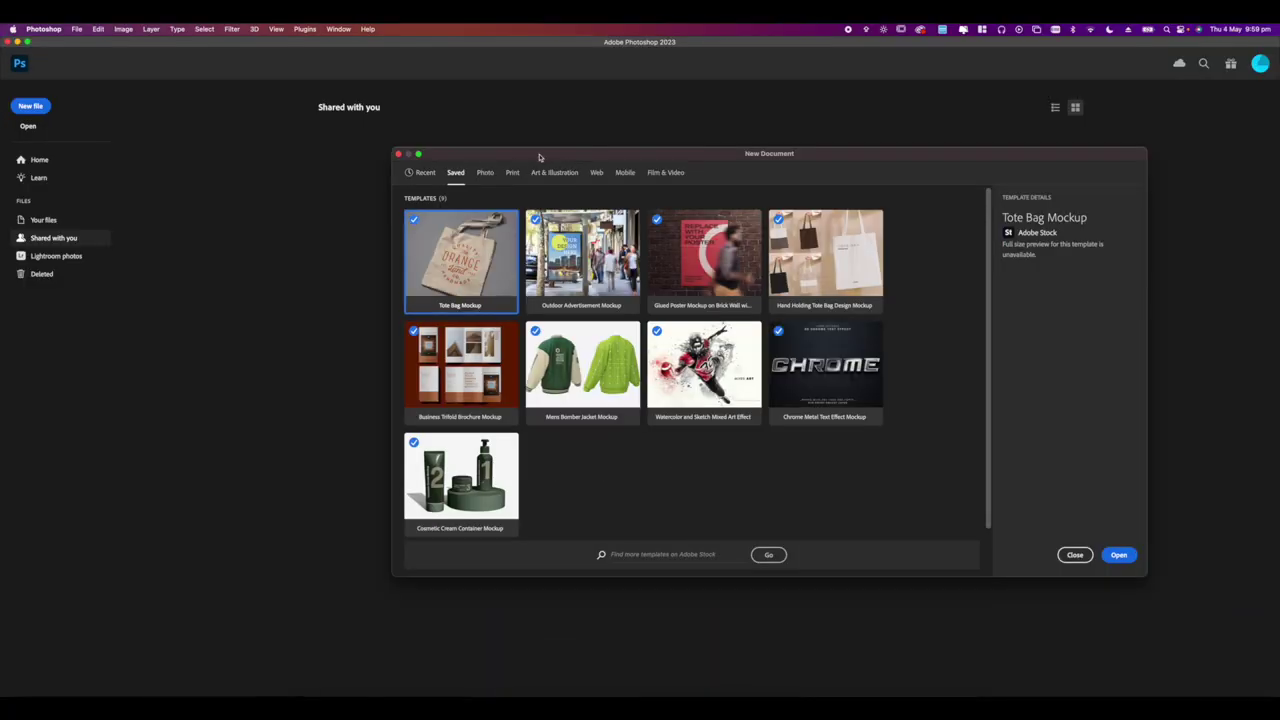
click(425, 172)
click(582, 252)
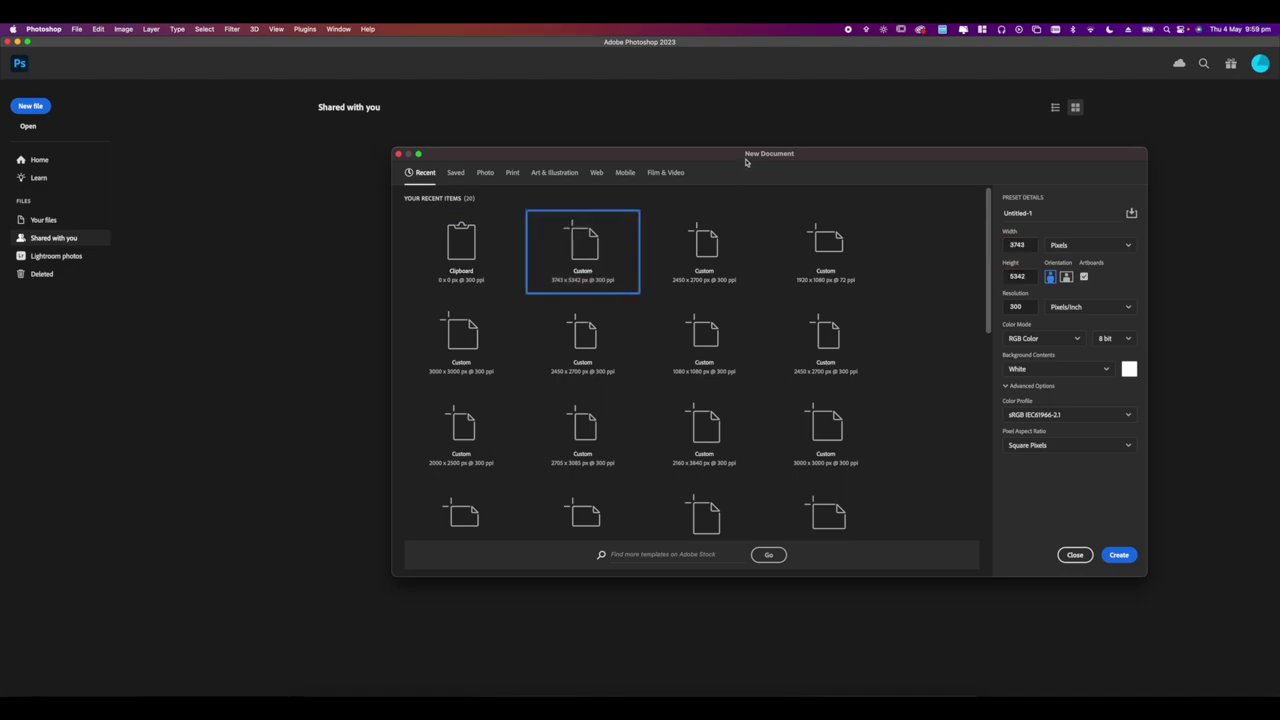
drag(739, 156, 521, 168)
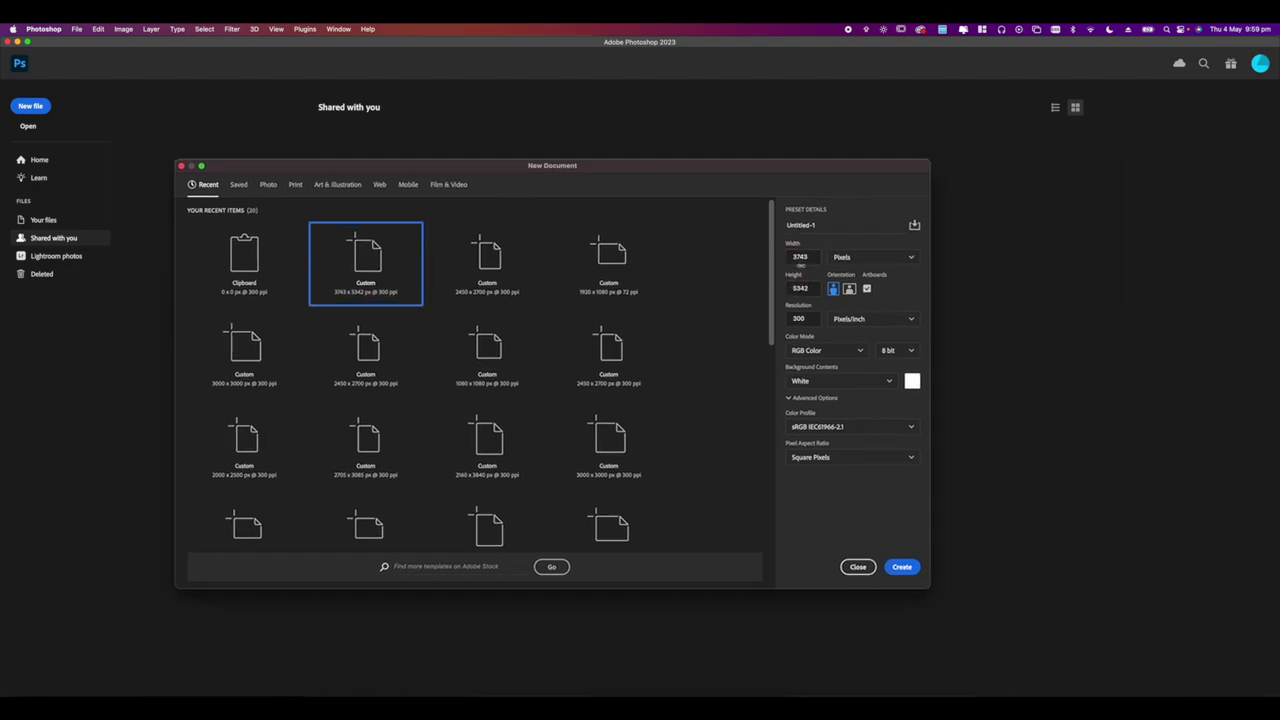
Name the new document "Young thug Slat vintage shirt".
click(824, 229)
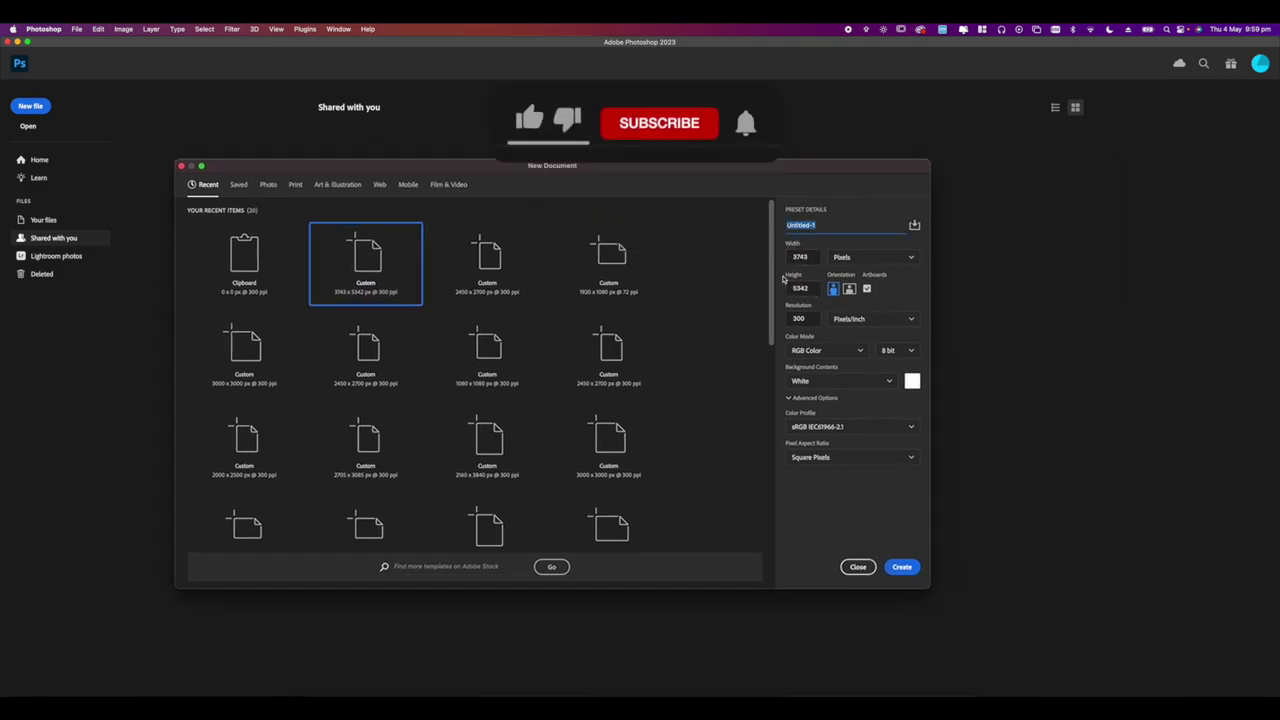
text(Young t)
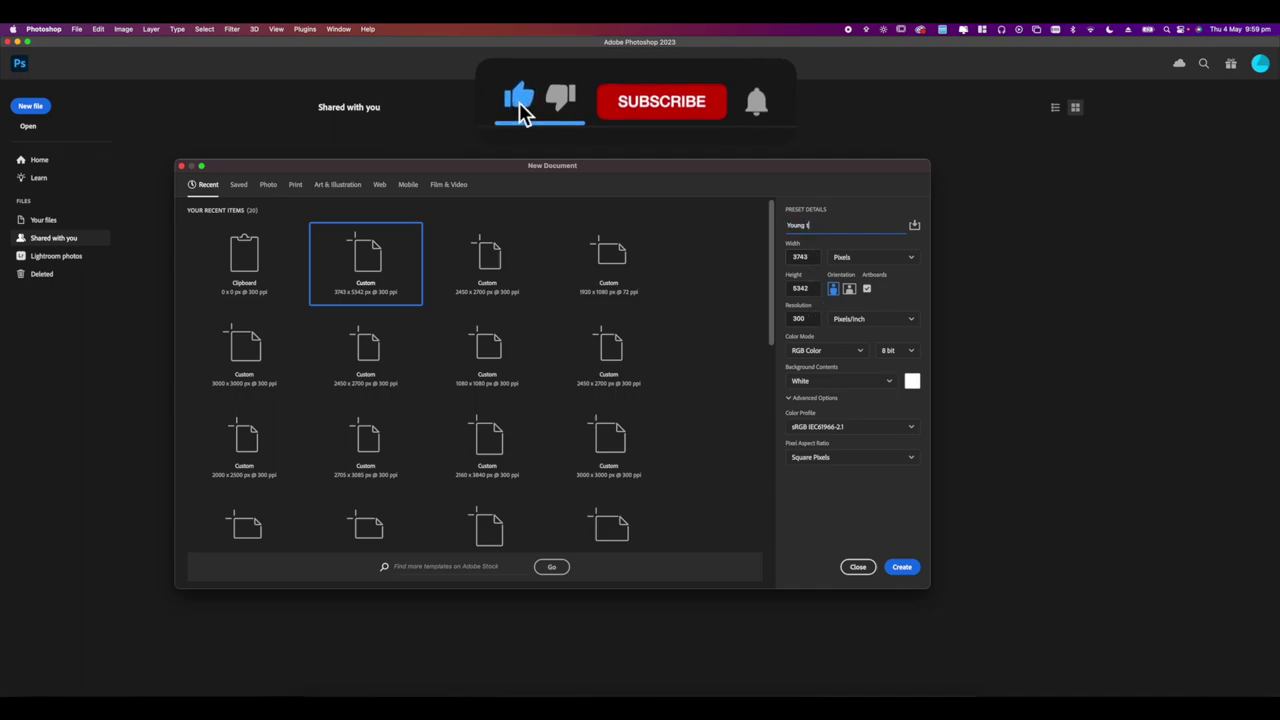
text(hug Slat)
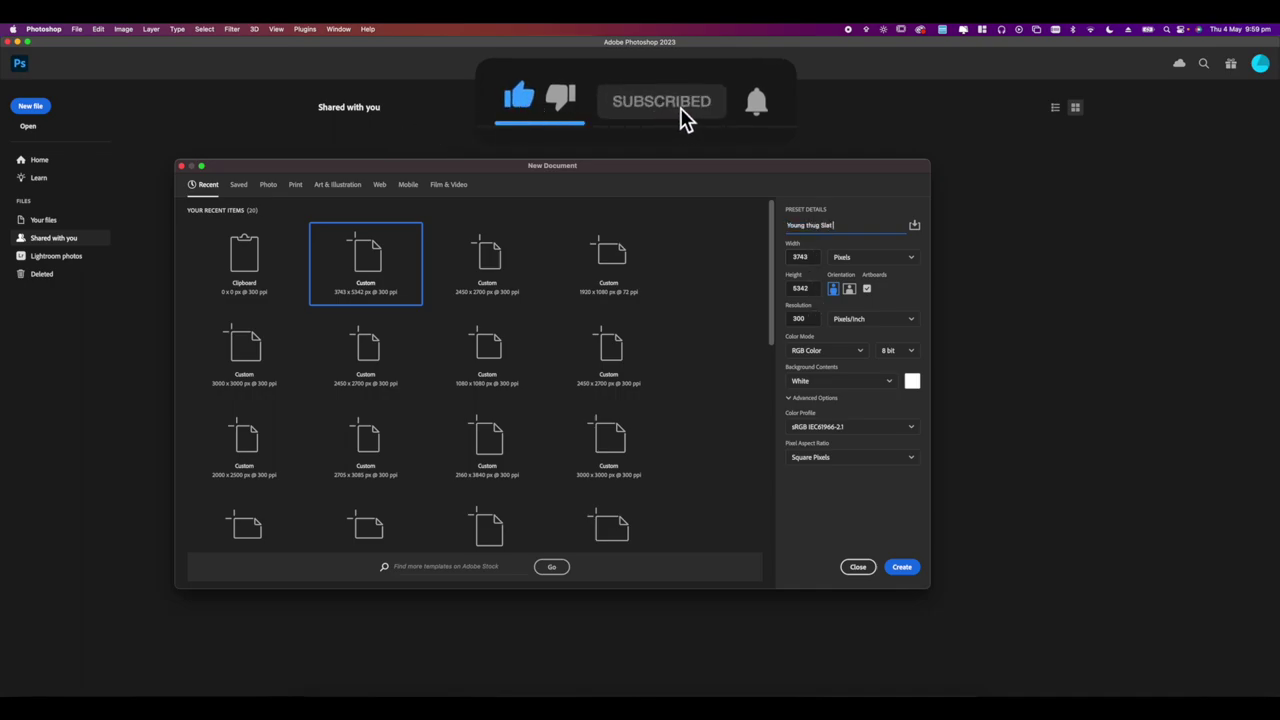
text( vintage shirt)
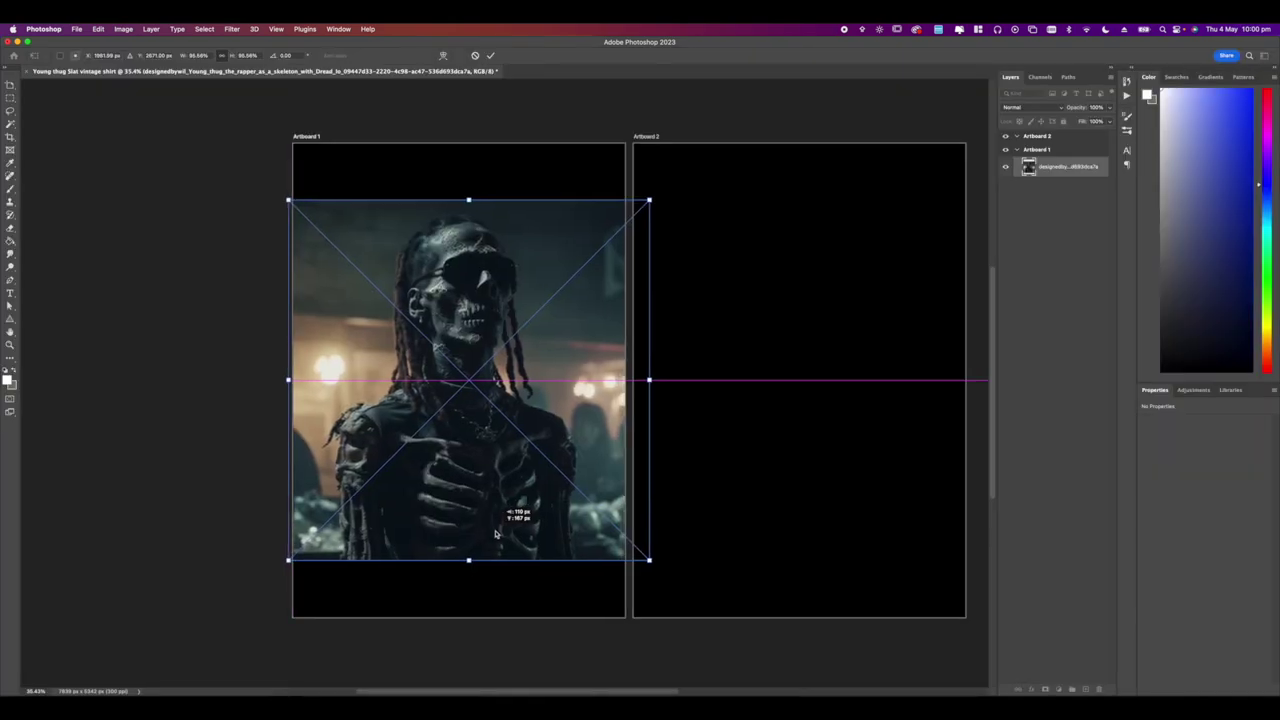
Position the placed skeleton image across the middle of Artboard 1 and commit the placement.
drag(494, 534, 489, 536)
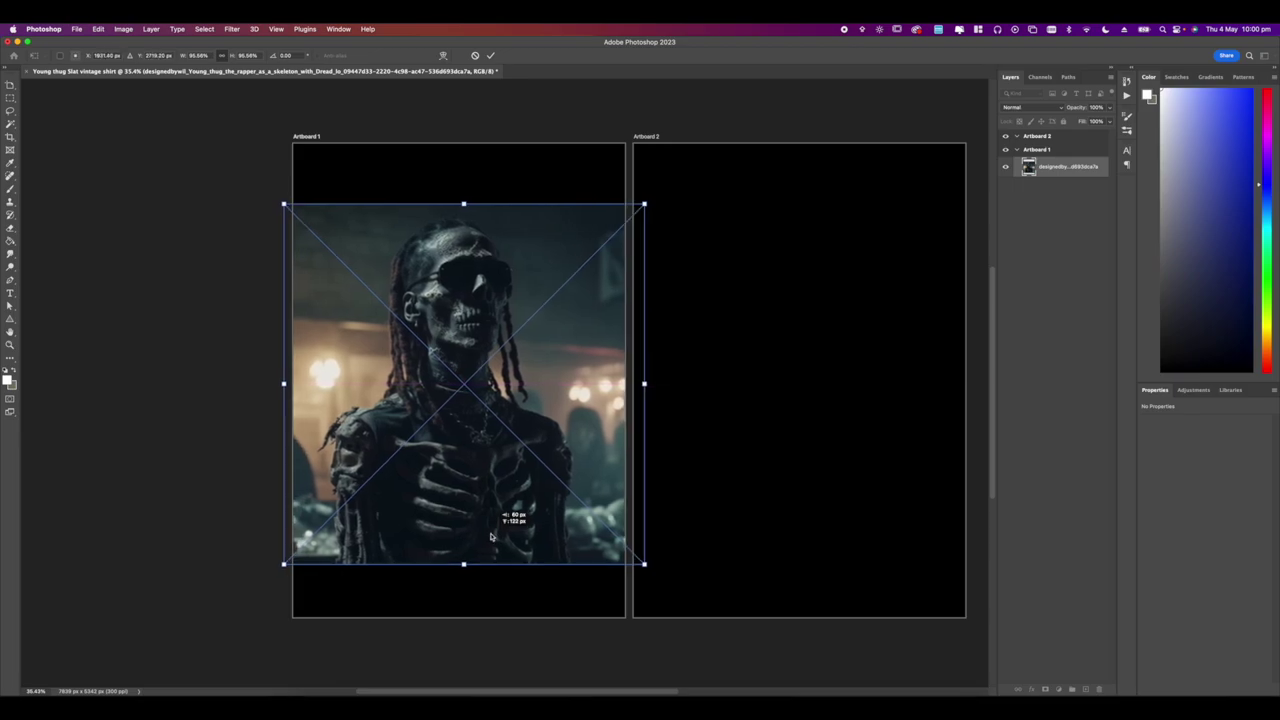
key(Return)
scroll(431, 423, up, 6)
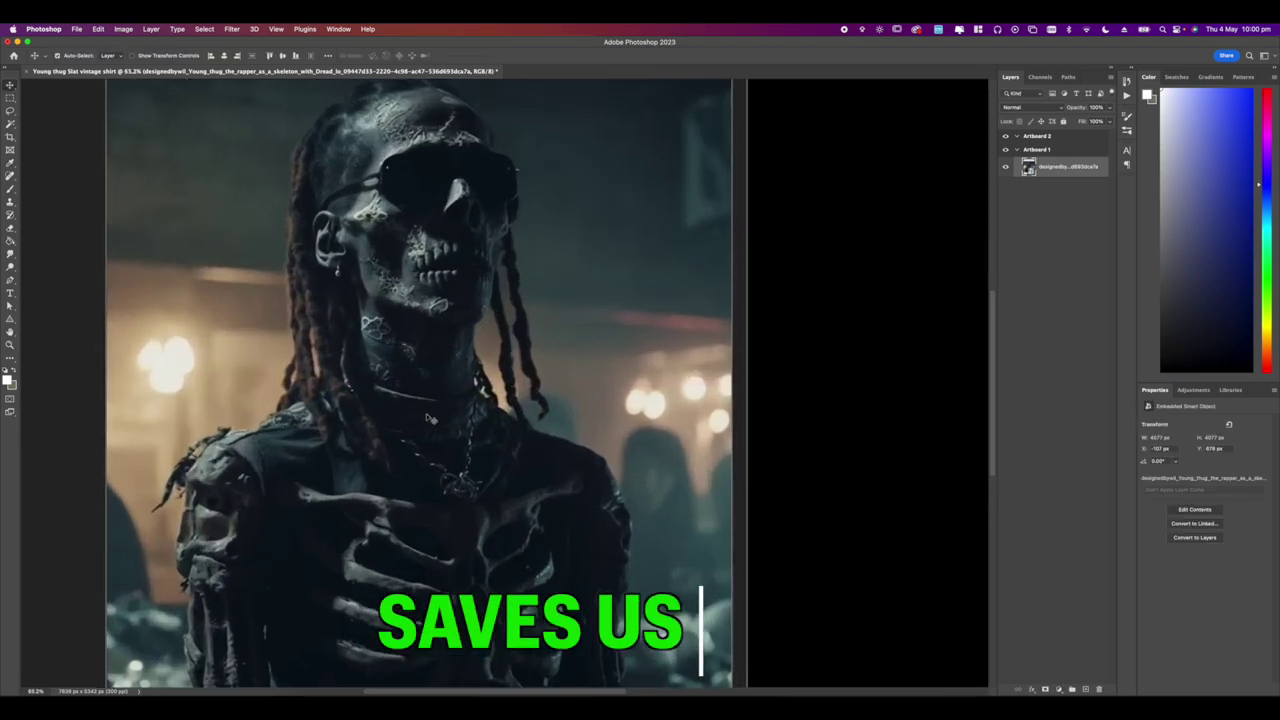
drag(431, 423, 481, 399)
scroll(481, 399, down, 3)
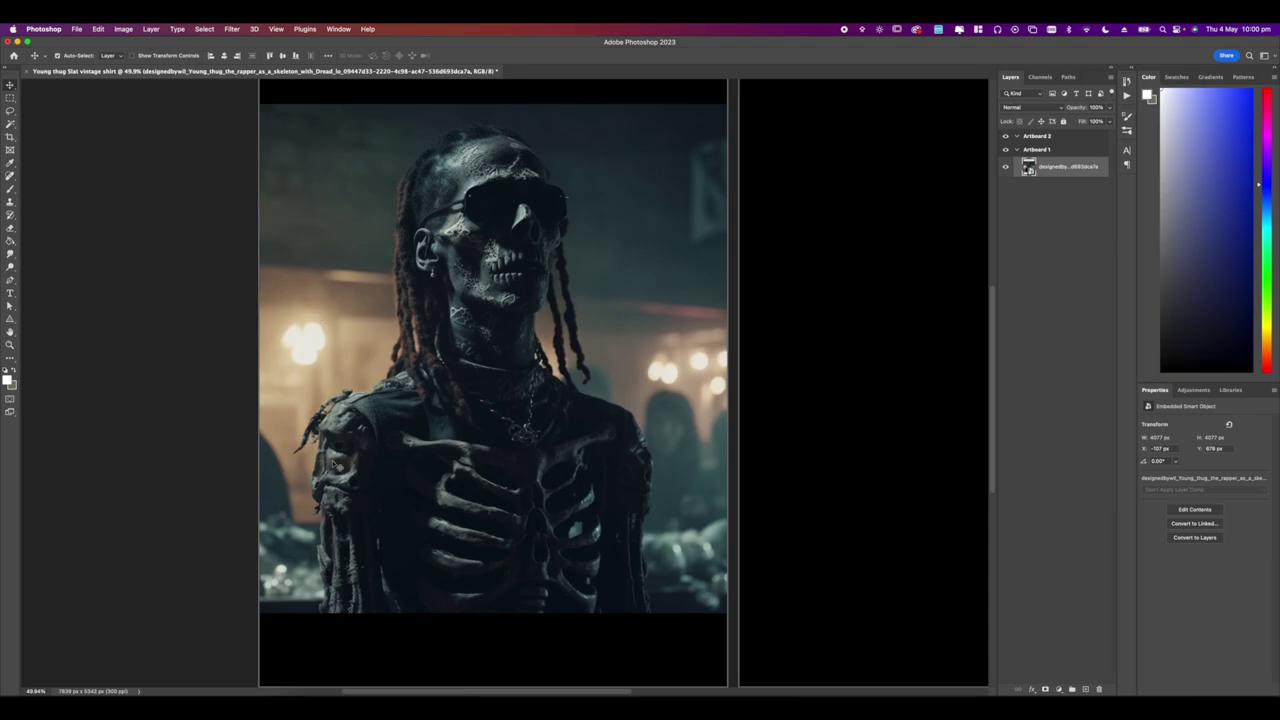
click(310, 698)
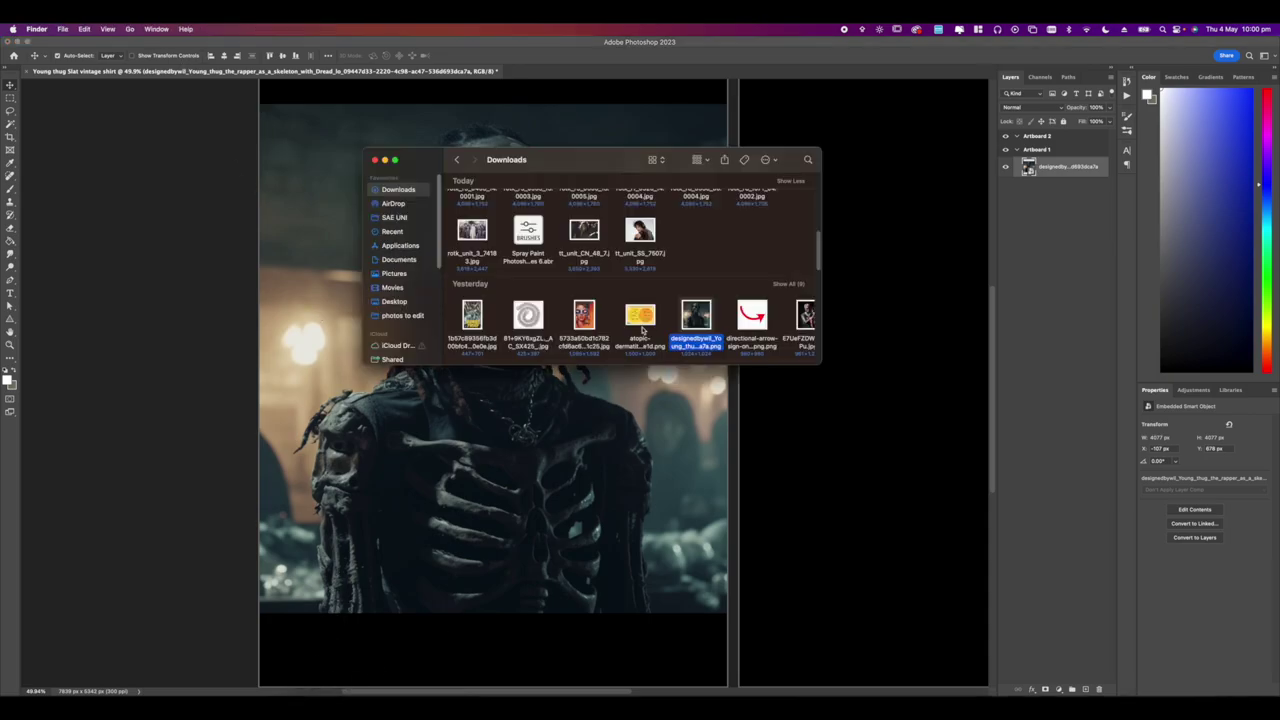
click(204, 139)
click(76, 31)
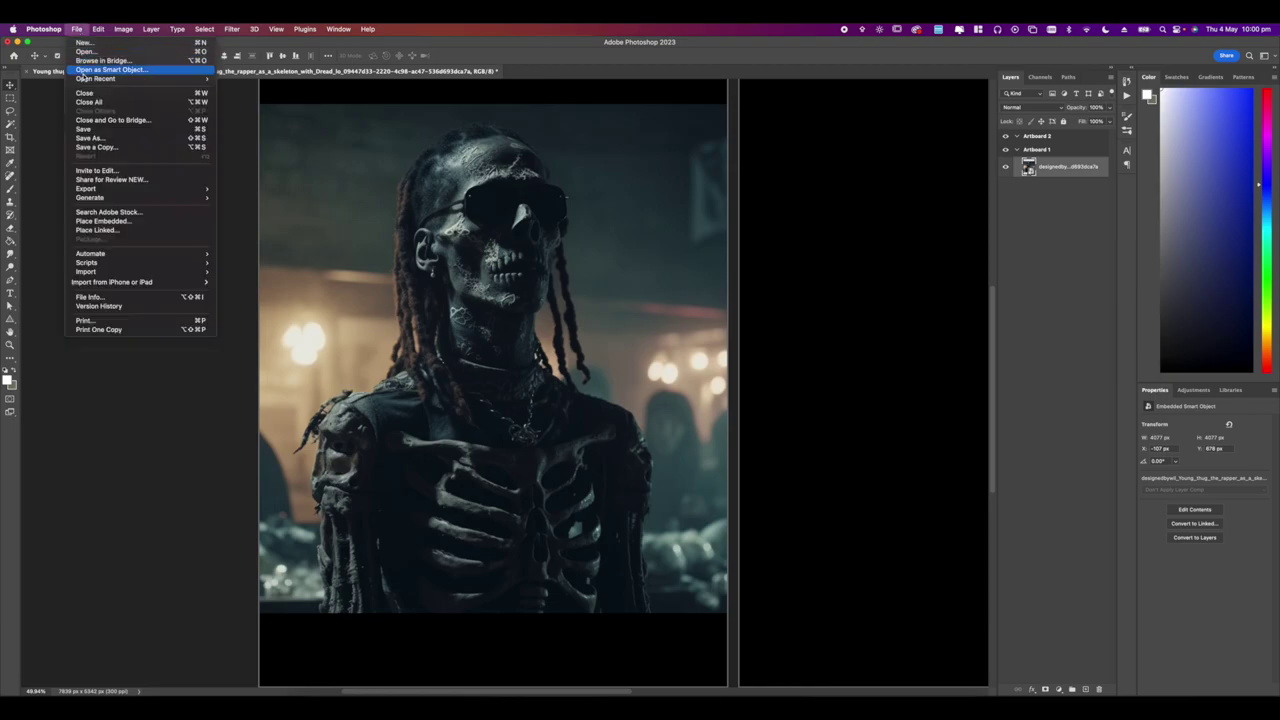
mouse_move(200, 78)
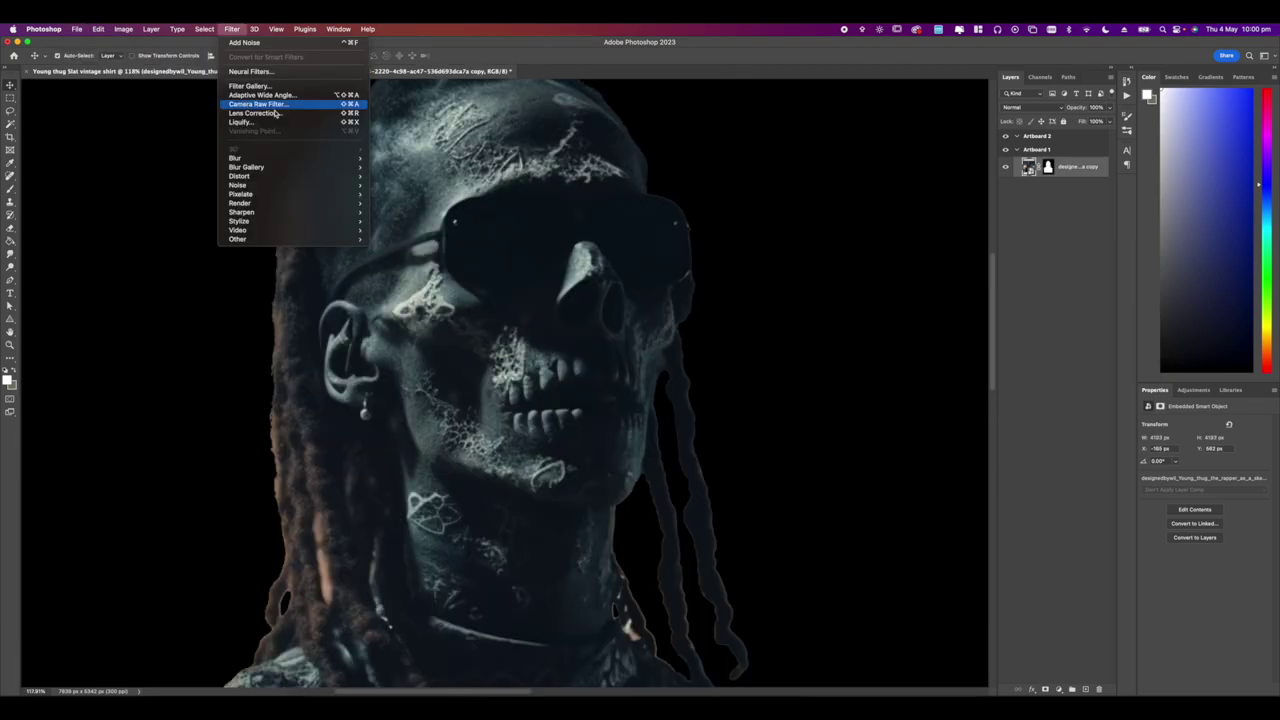
Apply a Camera Raw filter to the cut-out skeleton with Exposure +0.75, Highlights +54, Shadows -100 and lowered Blacks.
key(Escape)
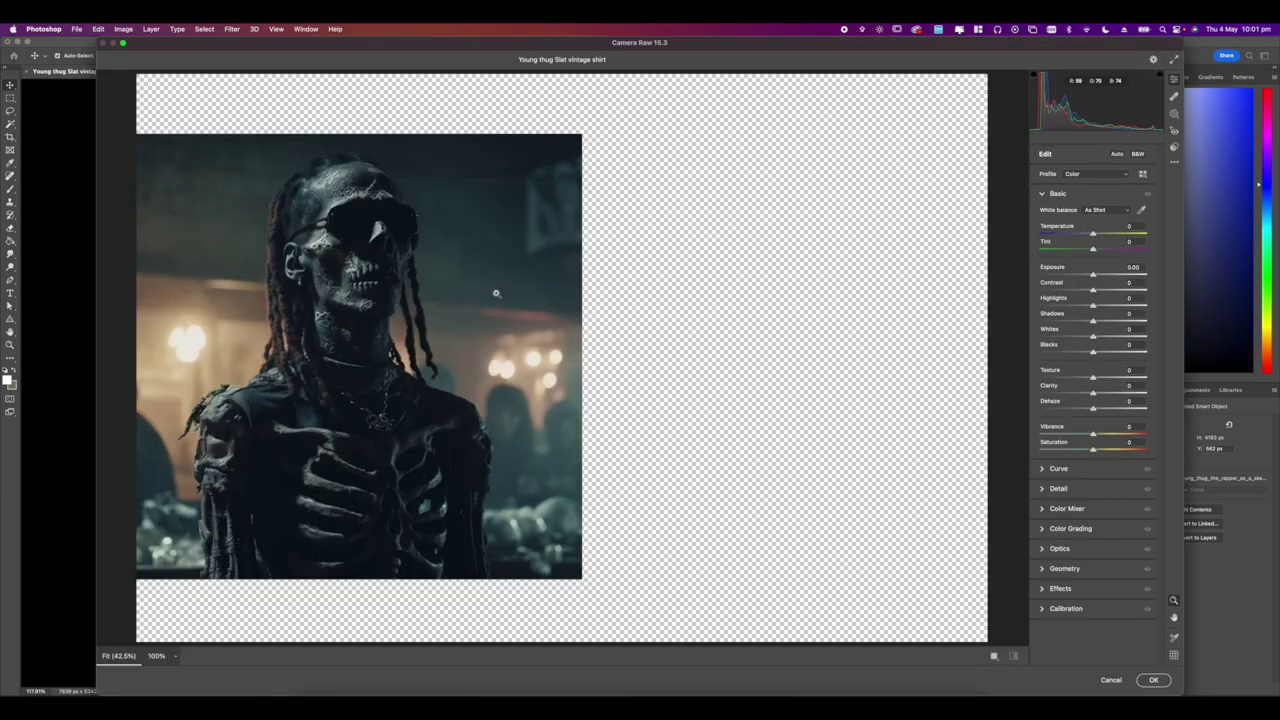
scroll(345, 235, up, 5)
drag(346, 231, 392, 231)
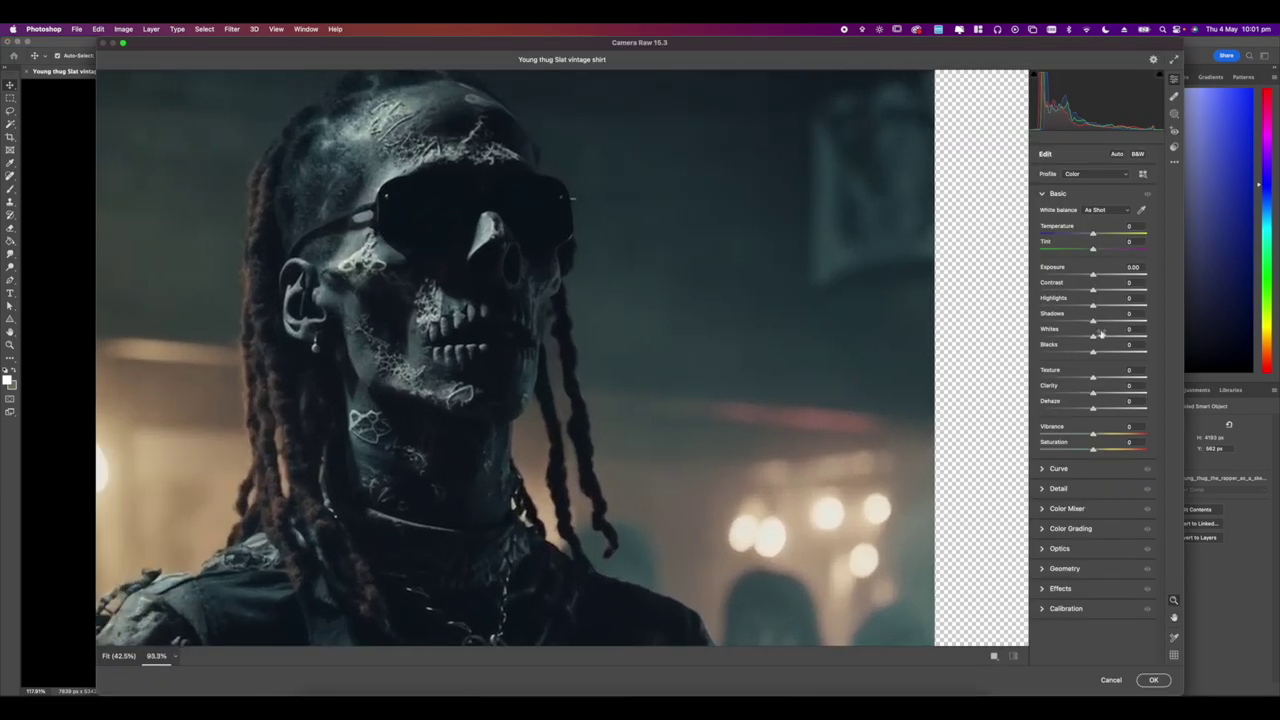
drag(666, 338, 783, 302)
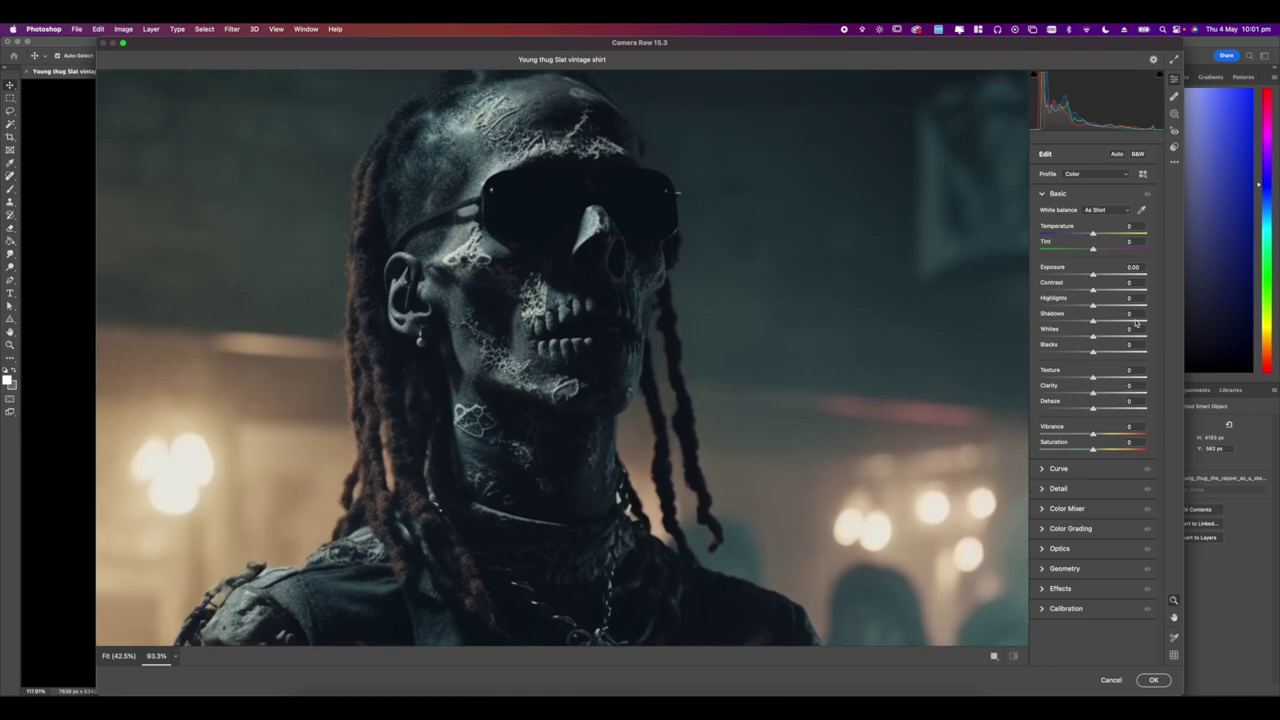
drag(1087, 323, 1034, 303)
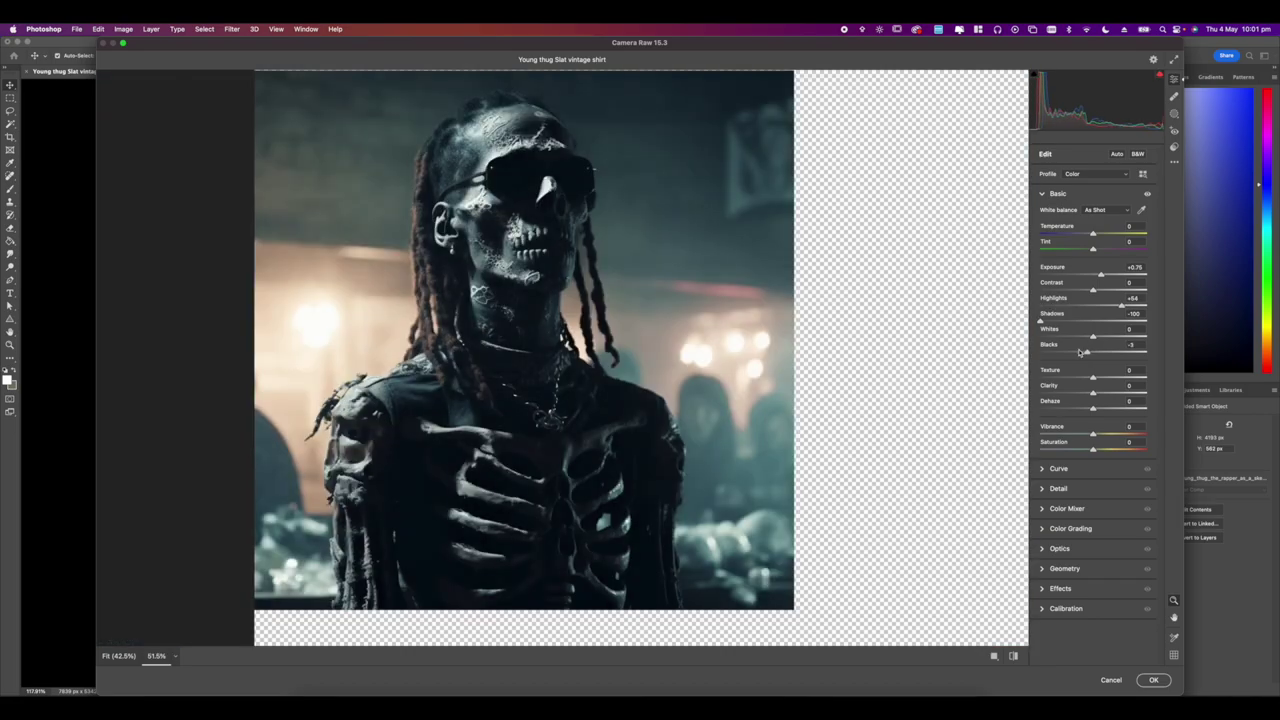
drag(1086, 353, 1069, 351)
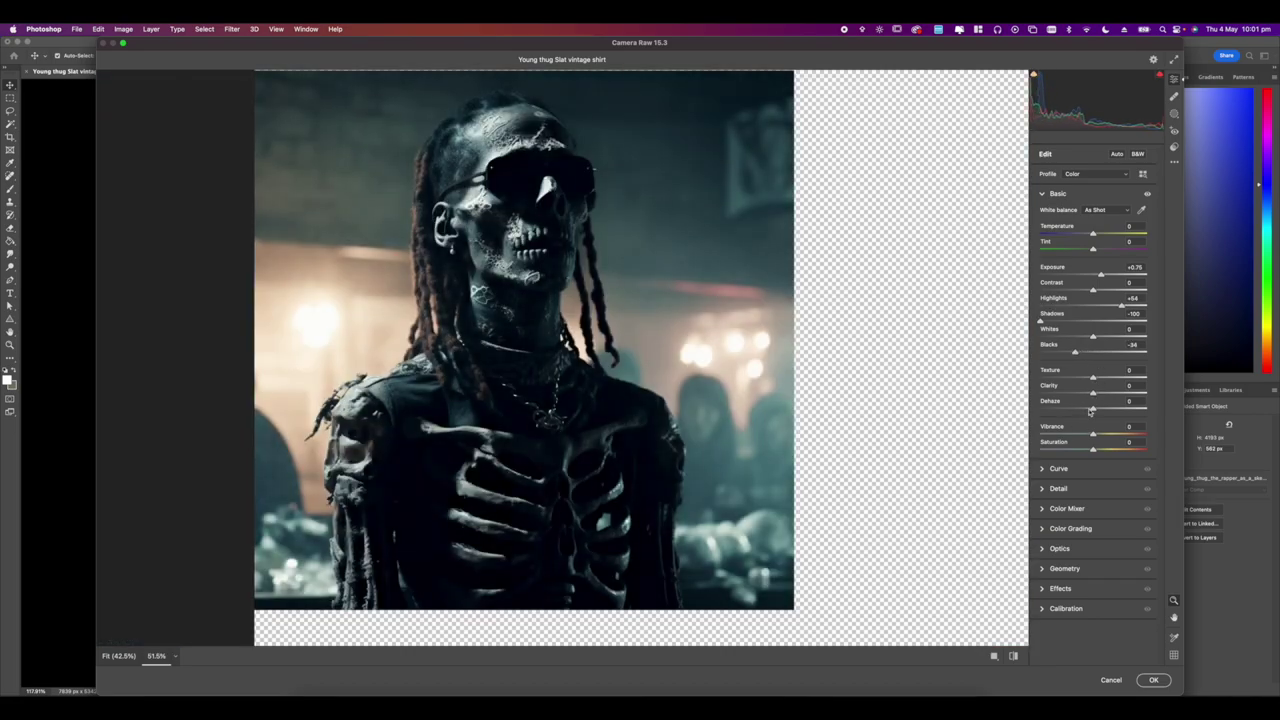
click(1153, 681)
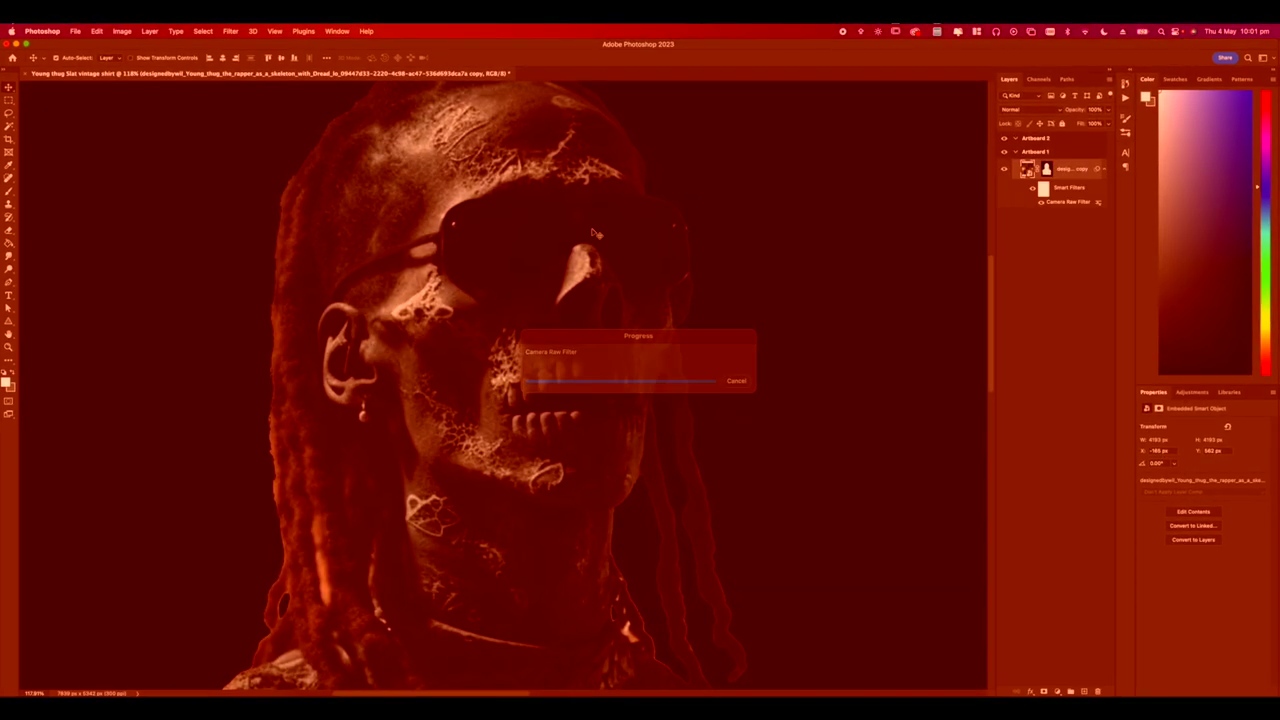
Place the purple lightning-sky photo from Downloads behind the skeleton on Artboard 1 and adjust it around the head.
scroll(499, 228, up, 10)
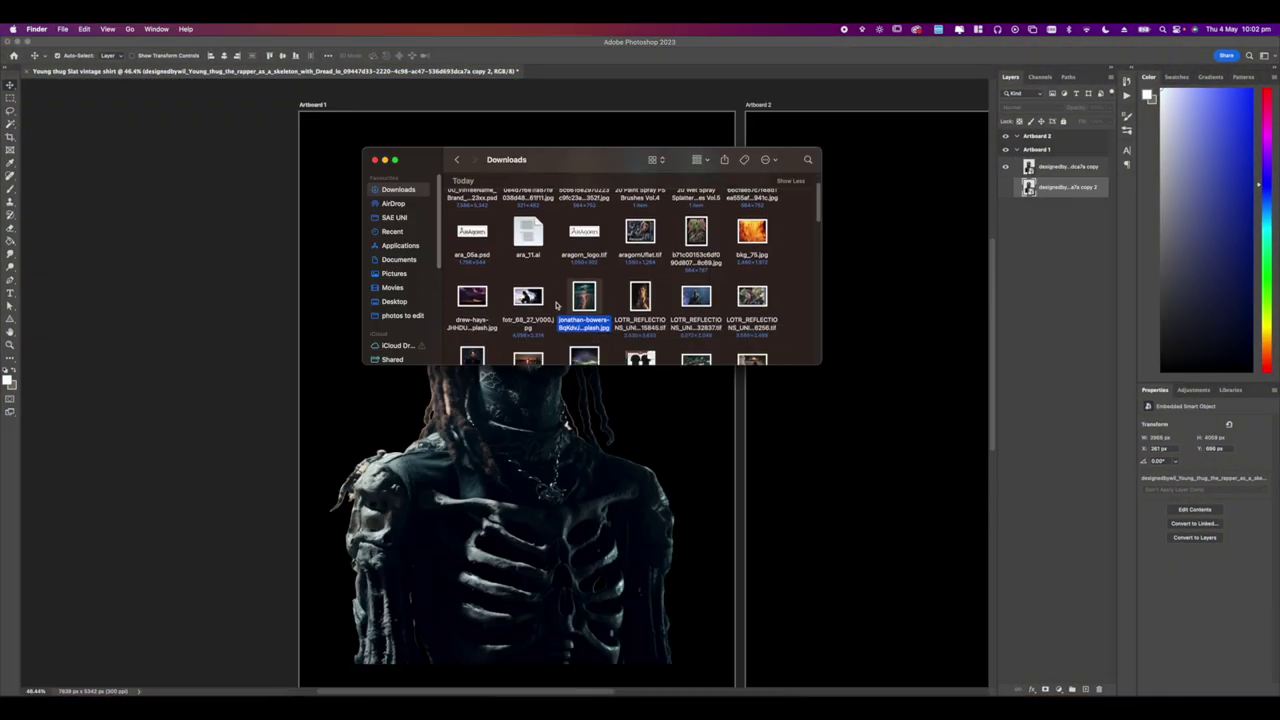
mouse_move(472, 300)
mouse_down()
mouse_move(545, 415)
mouse_move(541, 401)
mouse_up()
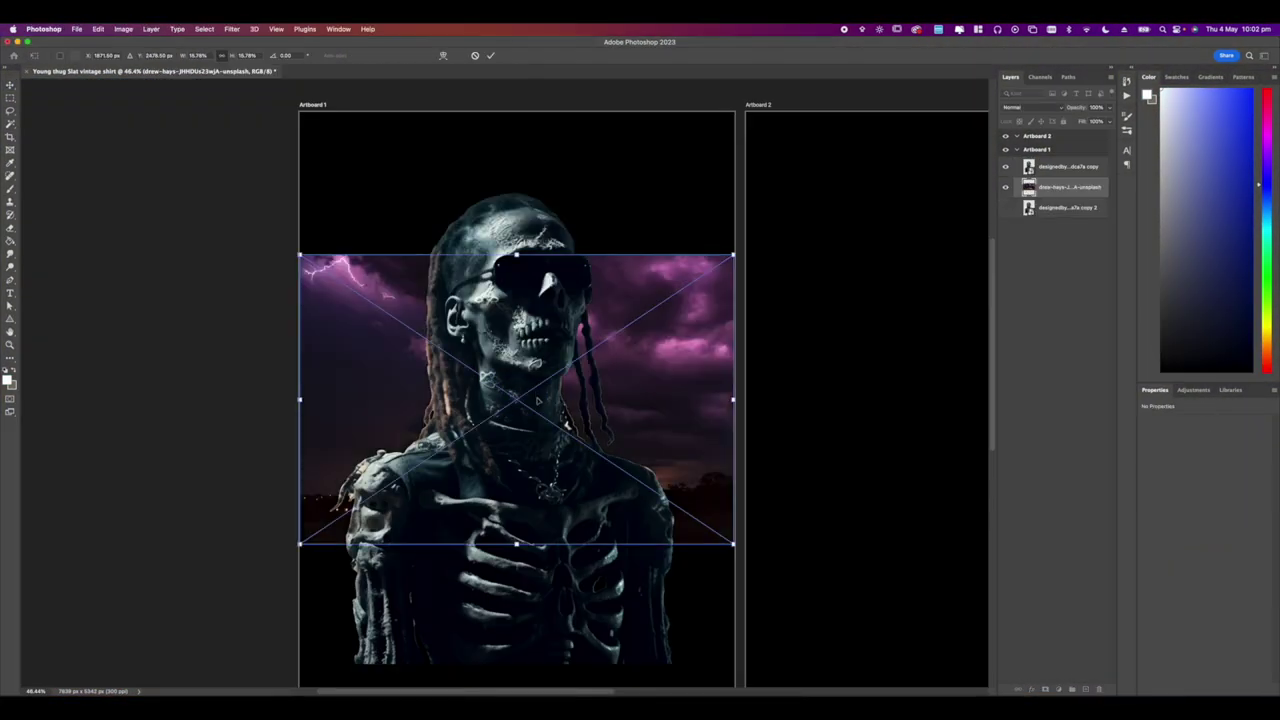
drag(516, 545, 525, 431)
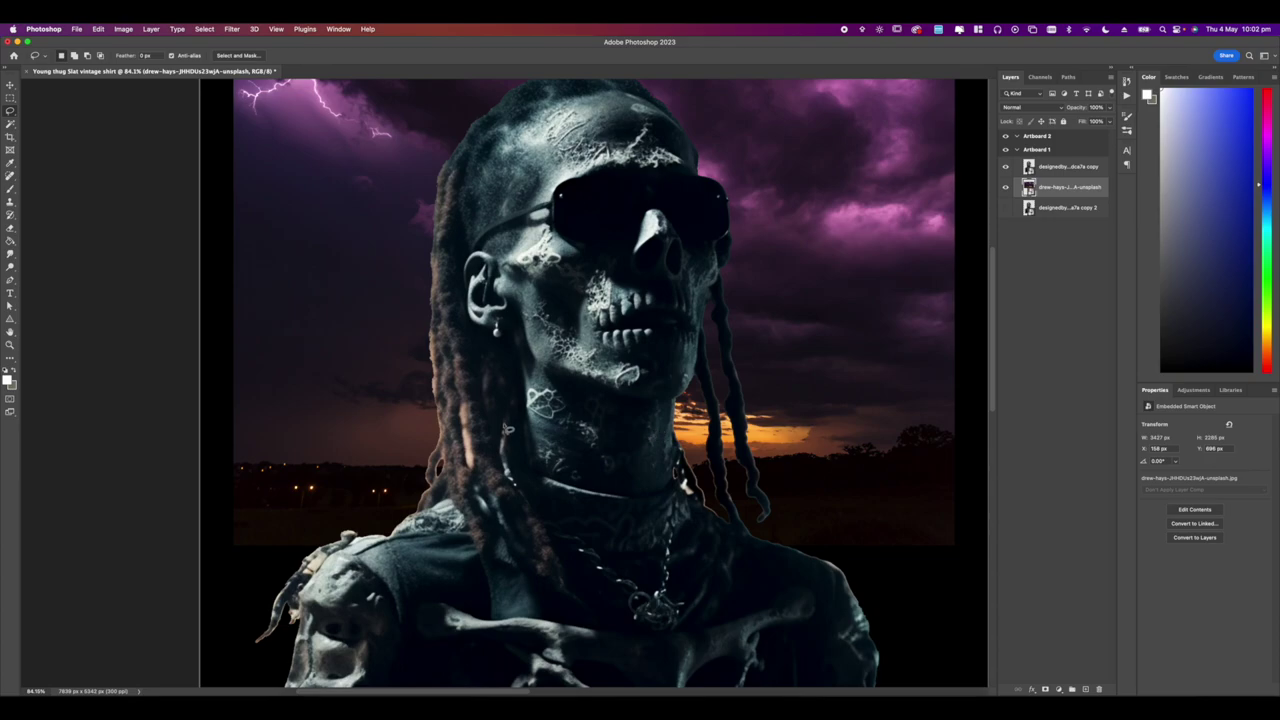
Draw a freehand lasso selection around the skeleton's dreadlocks, following the face, ear, neck and shoulder edges.
scroll(520, 371, up, 3)
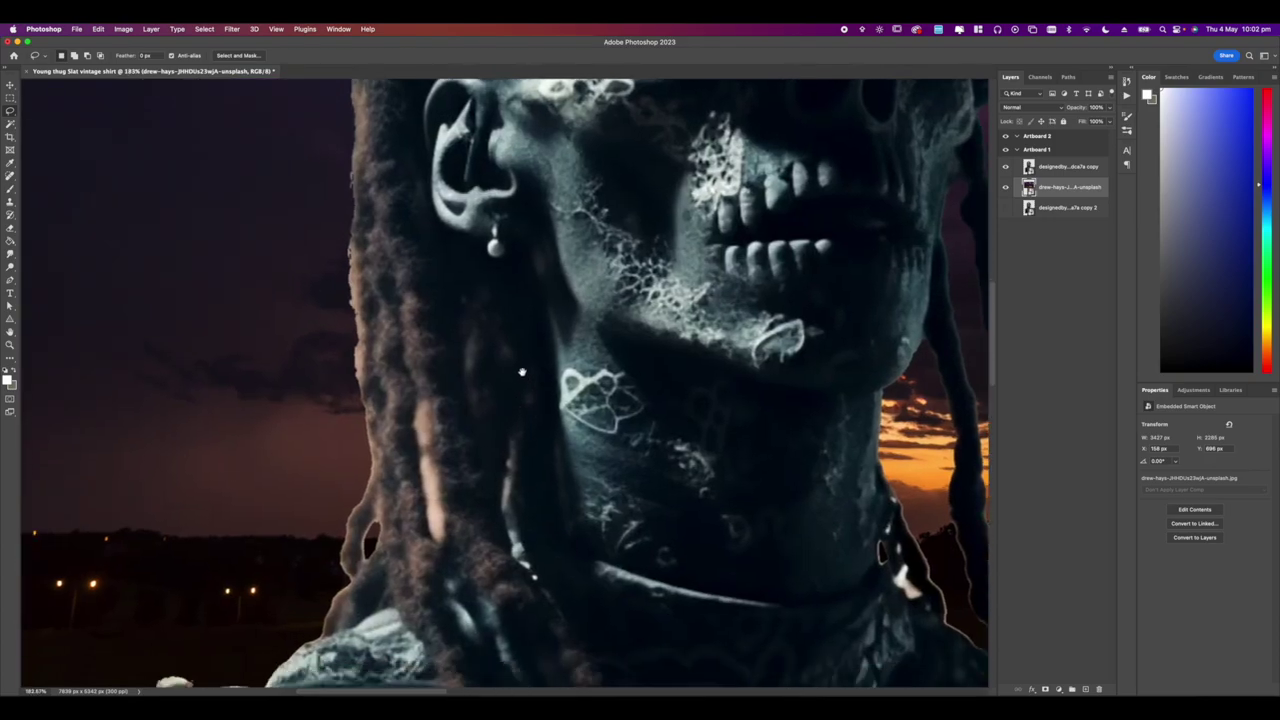
scroll(520, 371, down, 2)
drag(520, 371, 506, 303)
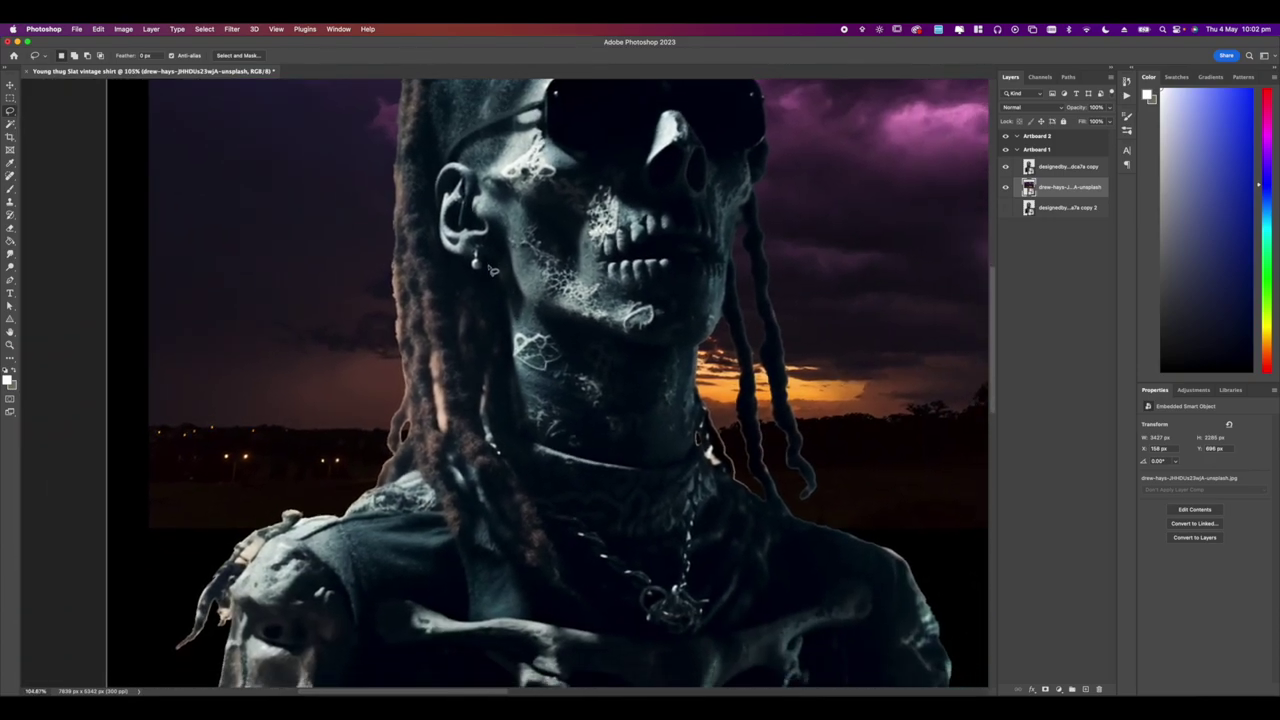
drag(513, 350, 507, 405)
drag(576, 563, 574, 595)
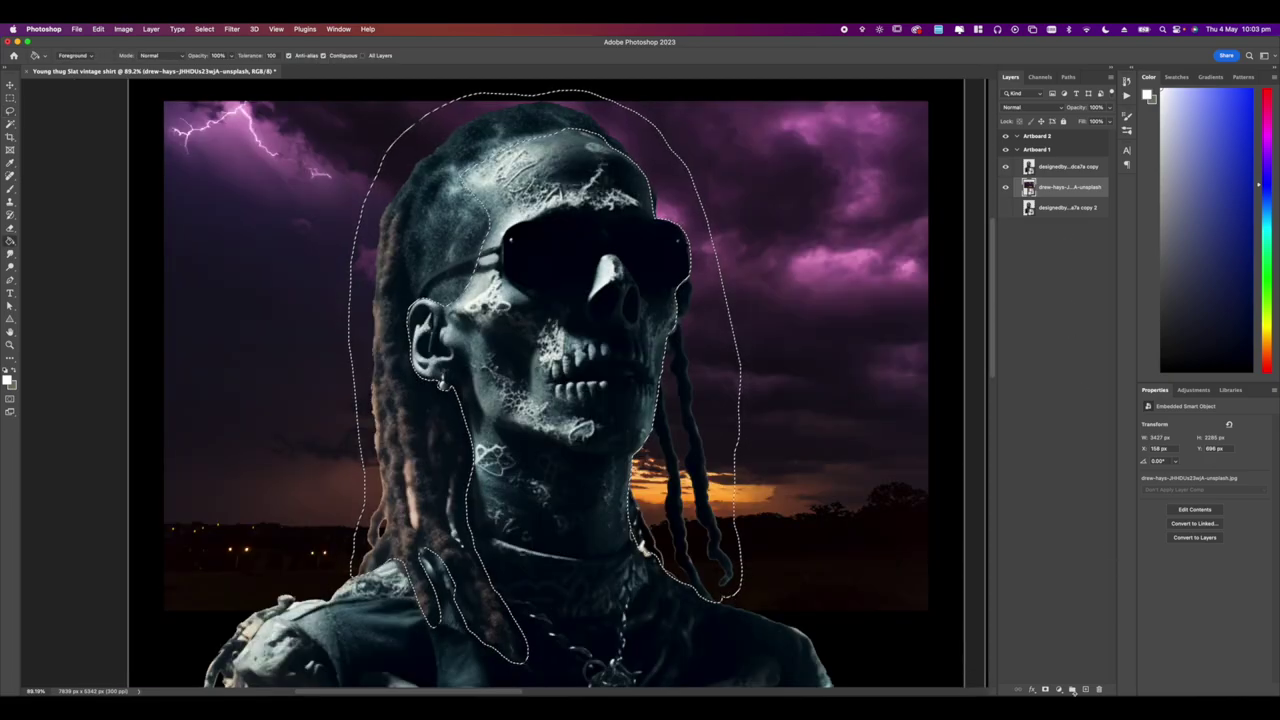
Add a new layer above the sky photo and set the foreground colour to a purple sampled from the lightning.
click(1085, 690)
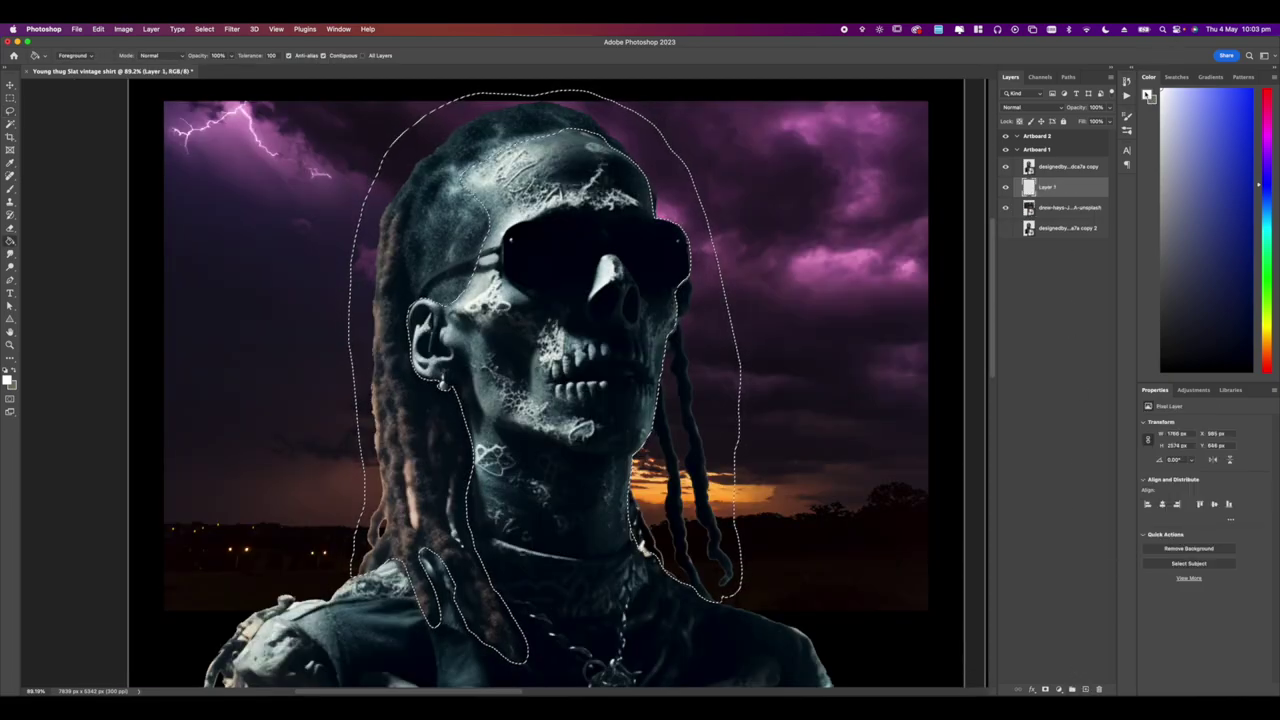
click(1147, 93)
click(250, 113)
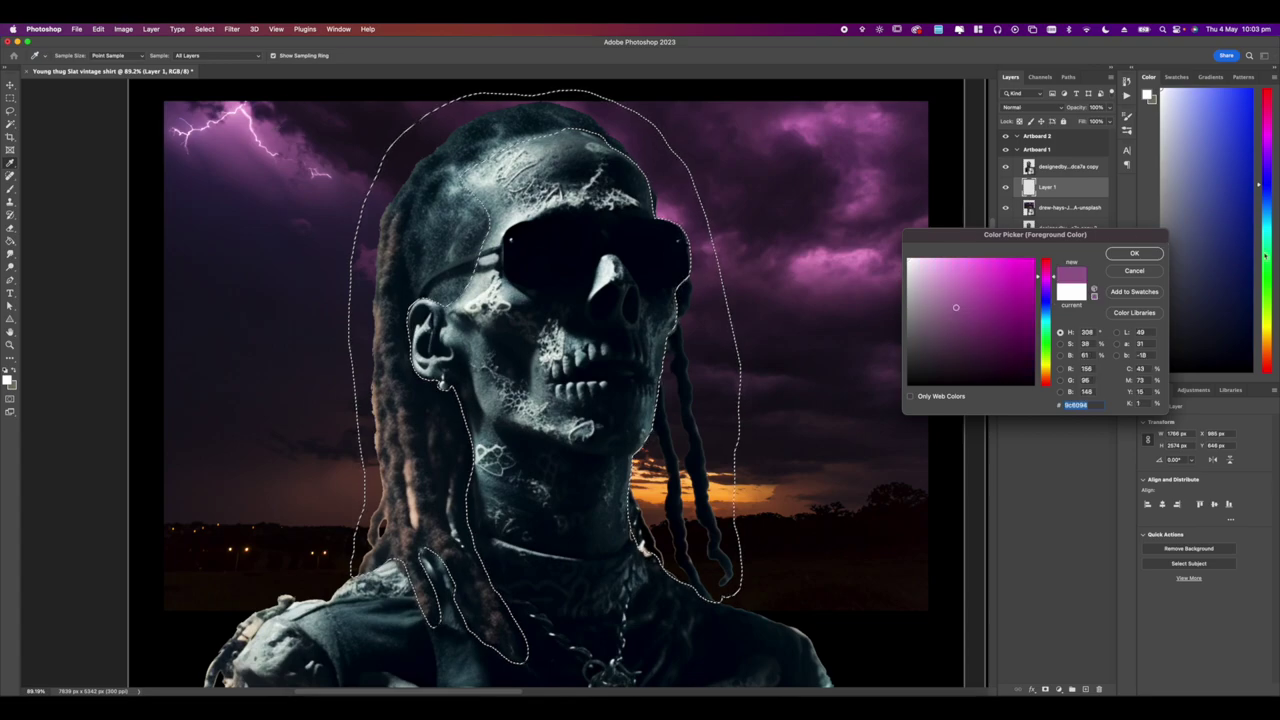
click(1146, 258)
click(440, 160)
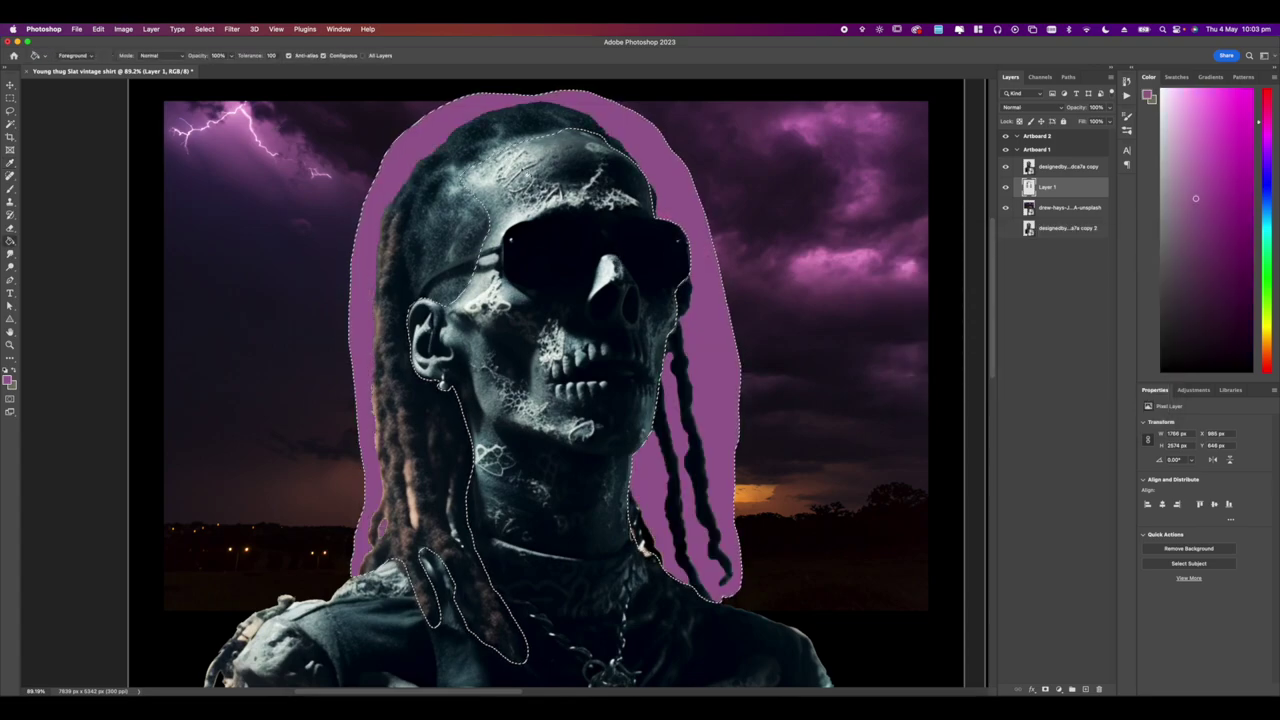
scroll(505, 384, down, 3)
key(super+z)
Move the new layer above the skeleton layer, fill the hair selection with the purple foreground colour, and deselect.
drag(1049, 188, 1043, 162)
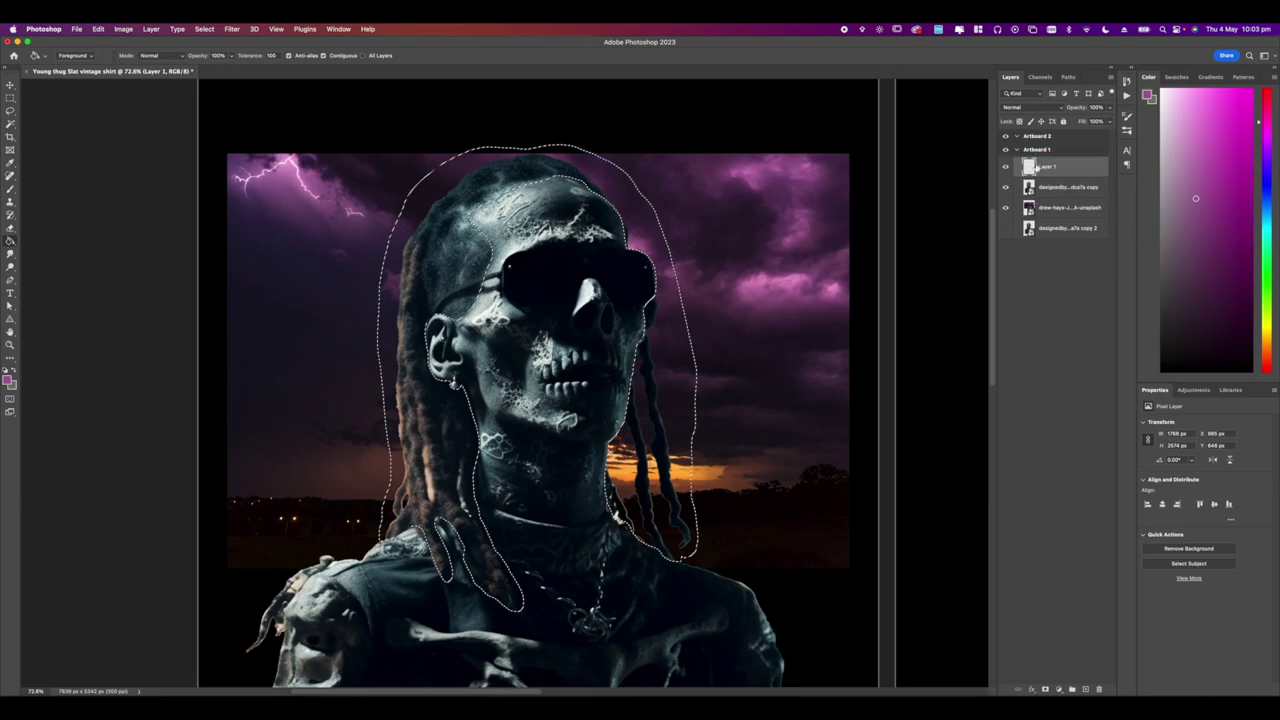
click(612, 198)
key(super+d)
scroll(502, 385, down, 3)
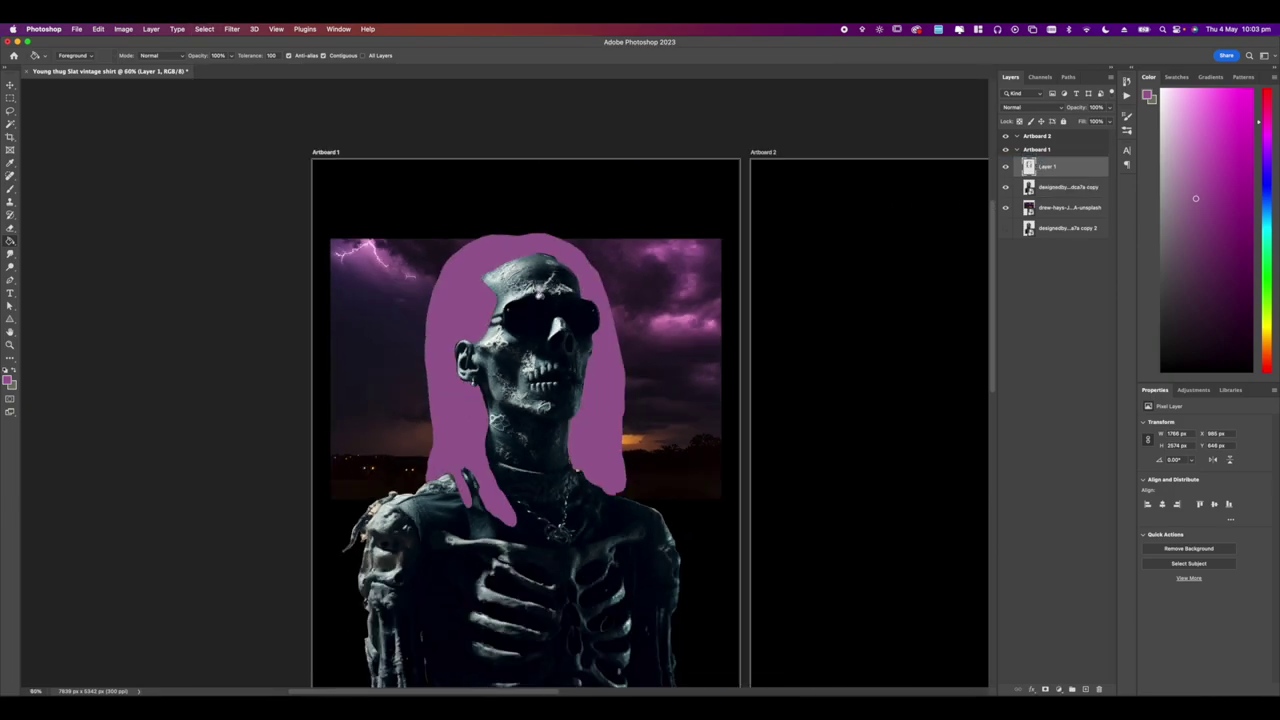
scroll(505, 390, up, 3)
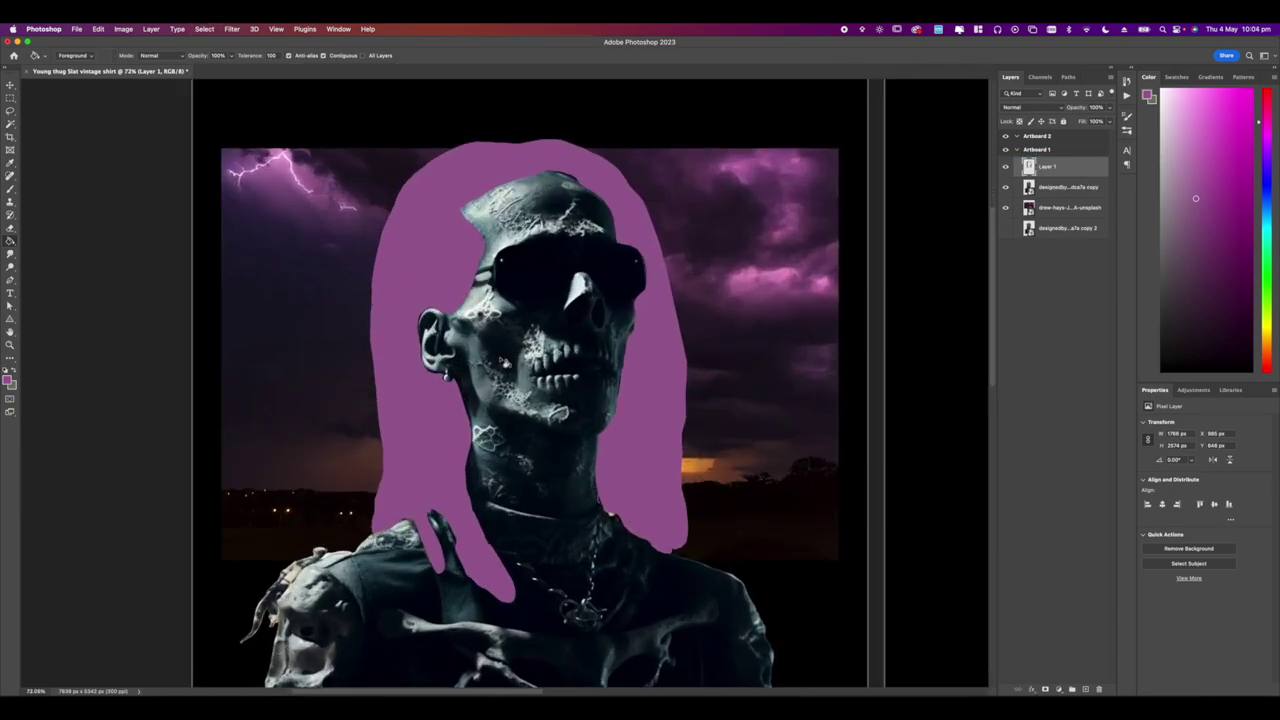
scroll(488, 320, up, 3)
scroll(488, 320, down, 4)
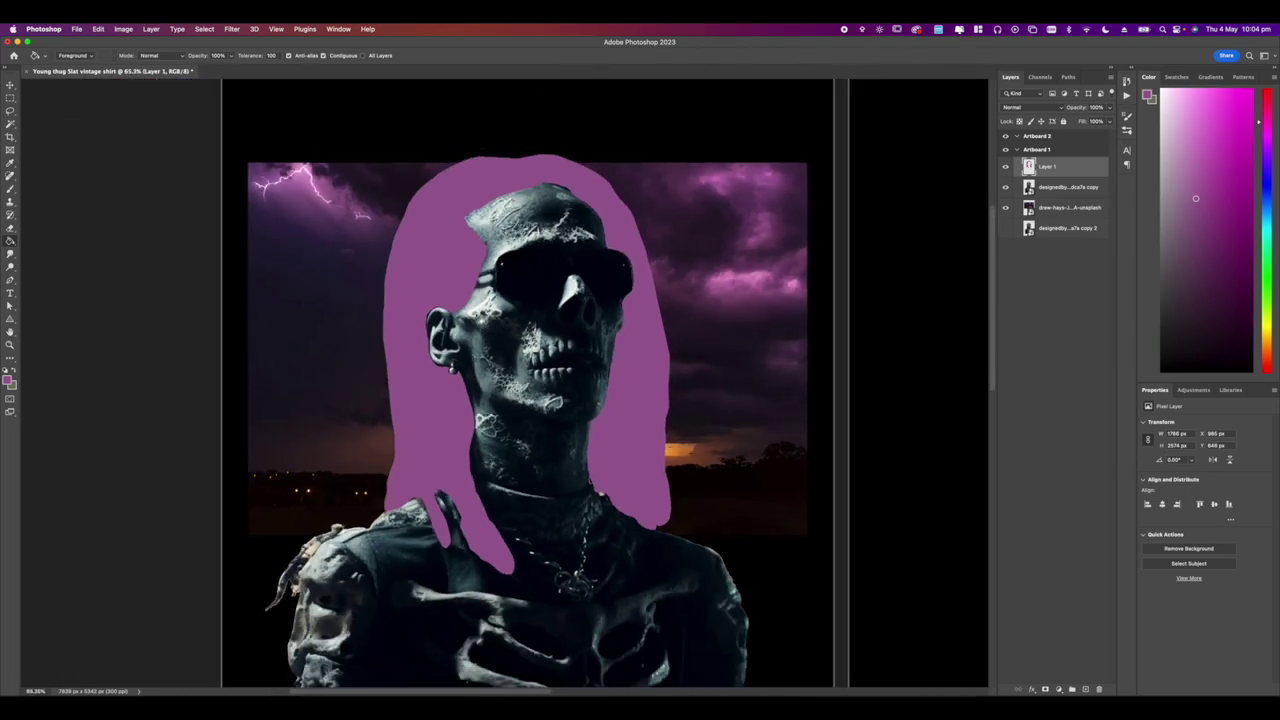
Clip the purple hair layer to the skeleton layer and set its blend mode to Overlay.
right_click(1055, 168)
click(1088, 397)
click(1031, 107)
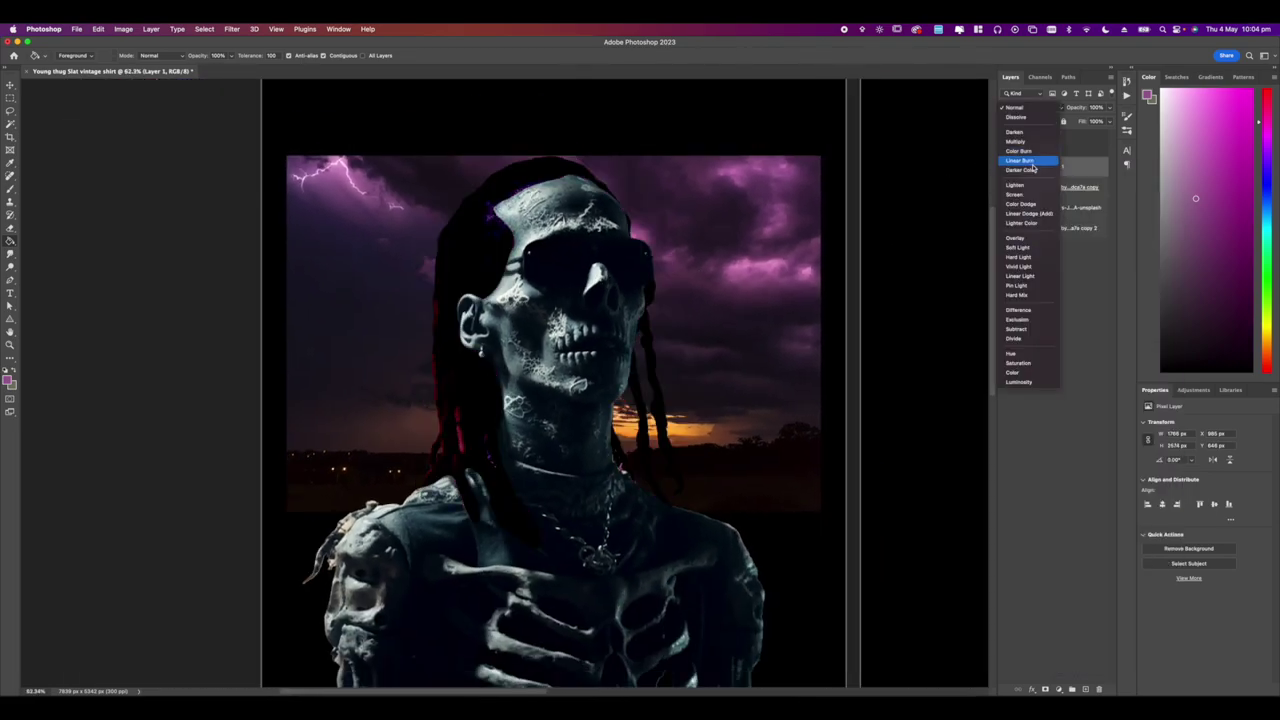
click(1031, 240)
scroll(549, 301, down, 3)
scroll(549, 301, up, 6)
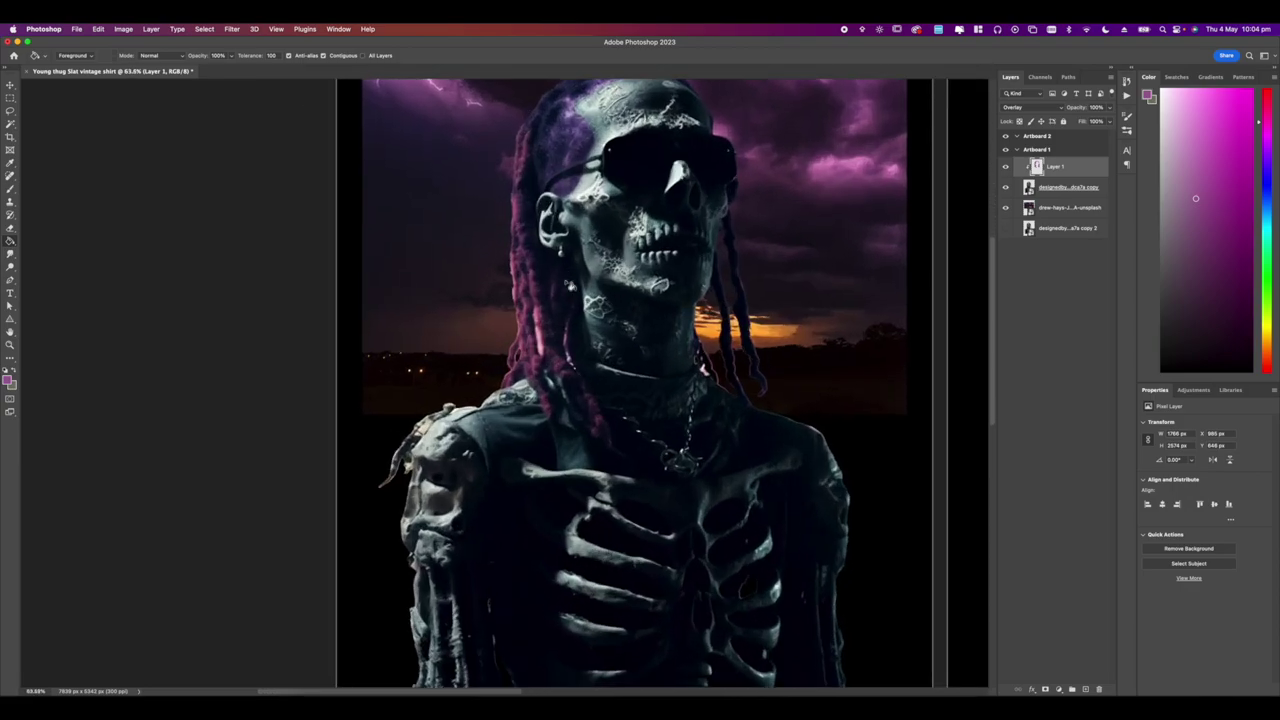
scroll(549, 301, up, 5)
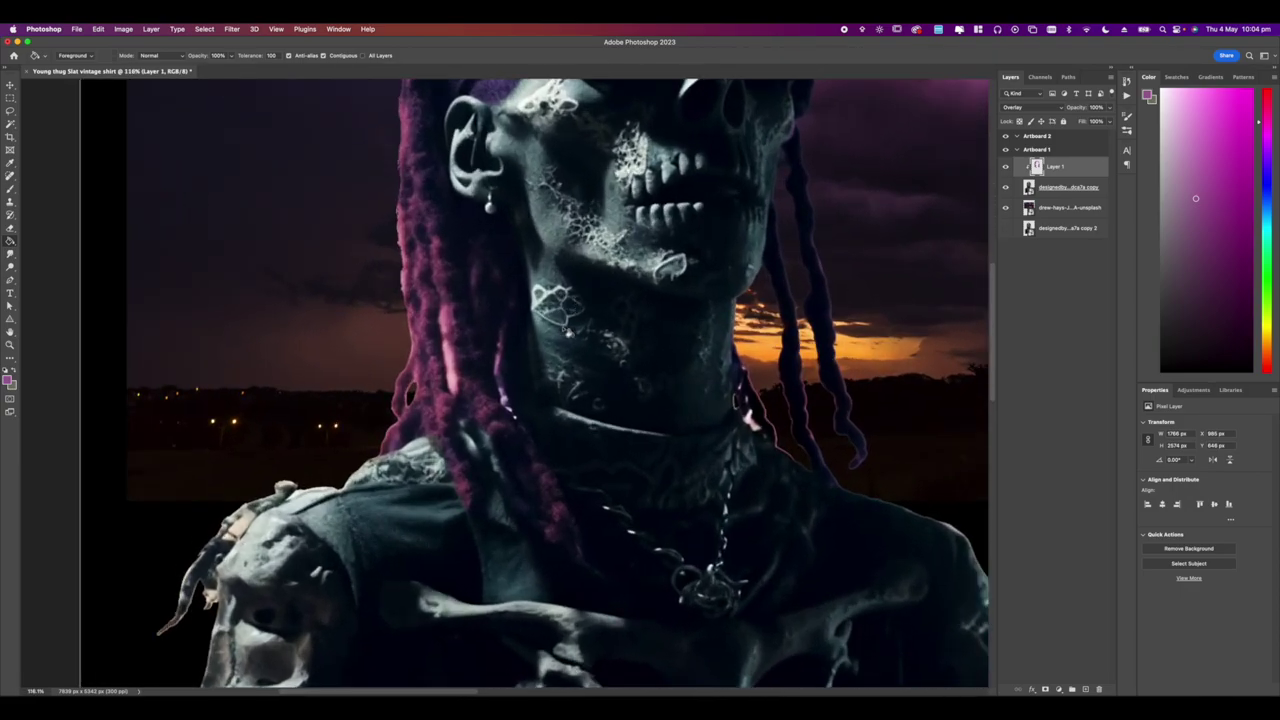
Touch up the purple hair tint with the Brush where the dreadlocks fall over the shoulder.
key(b)
right_click(459, 359)
click(459, 360)
scroll(523, 363, left, 4)
scroll(523, 363, down, 2)
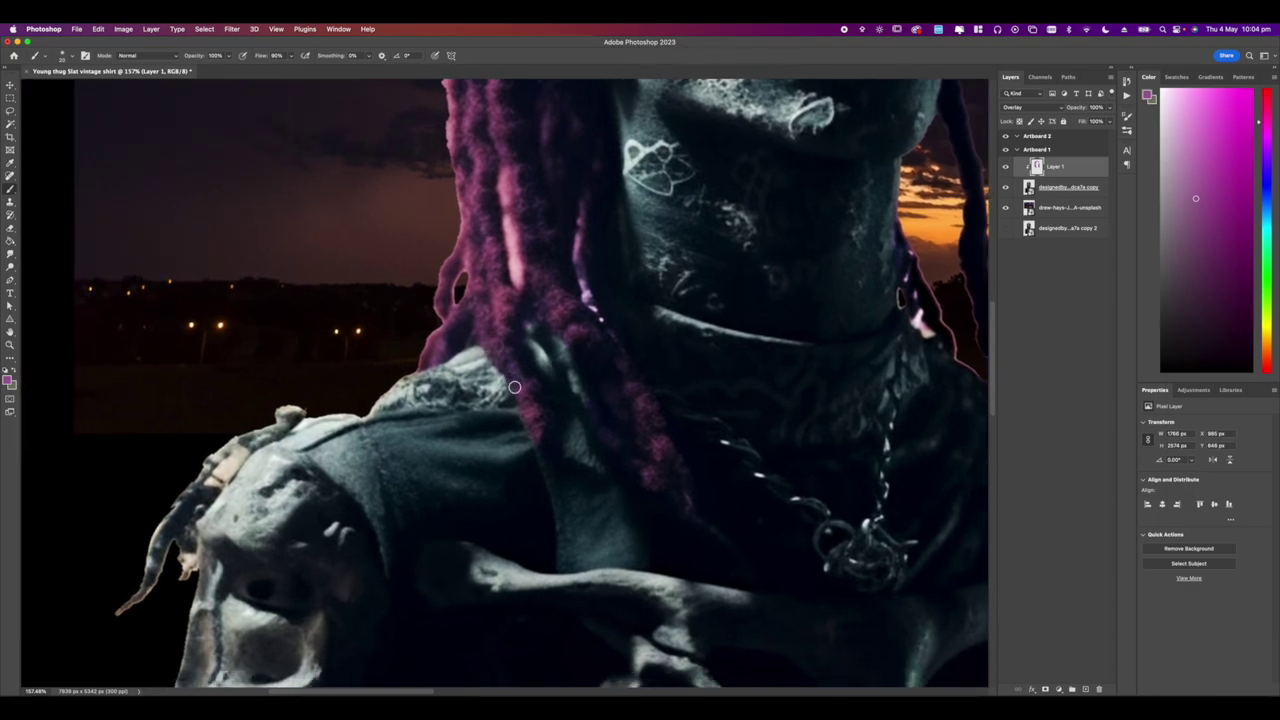
scroll(512, 384, down, 5)
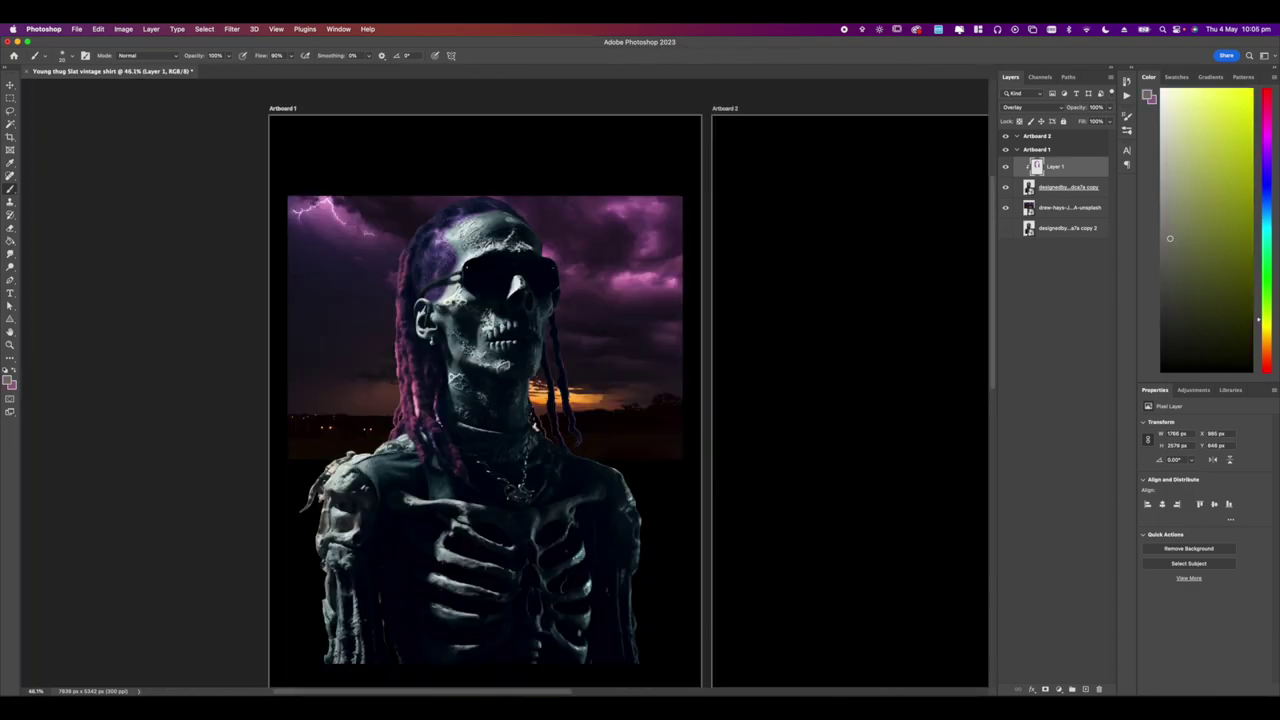
scroll(565, 303, up, 4)
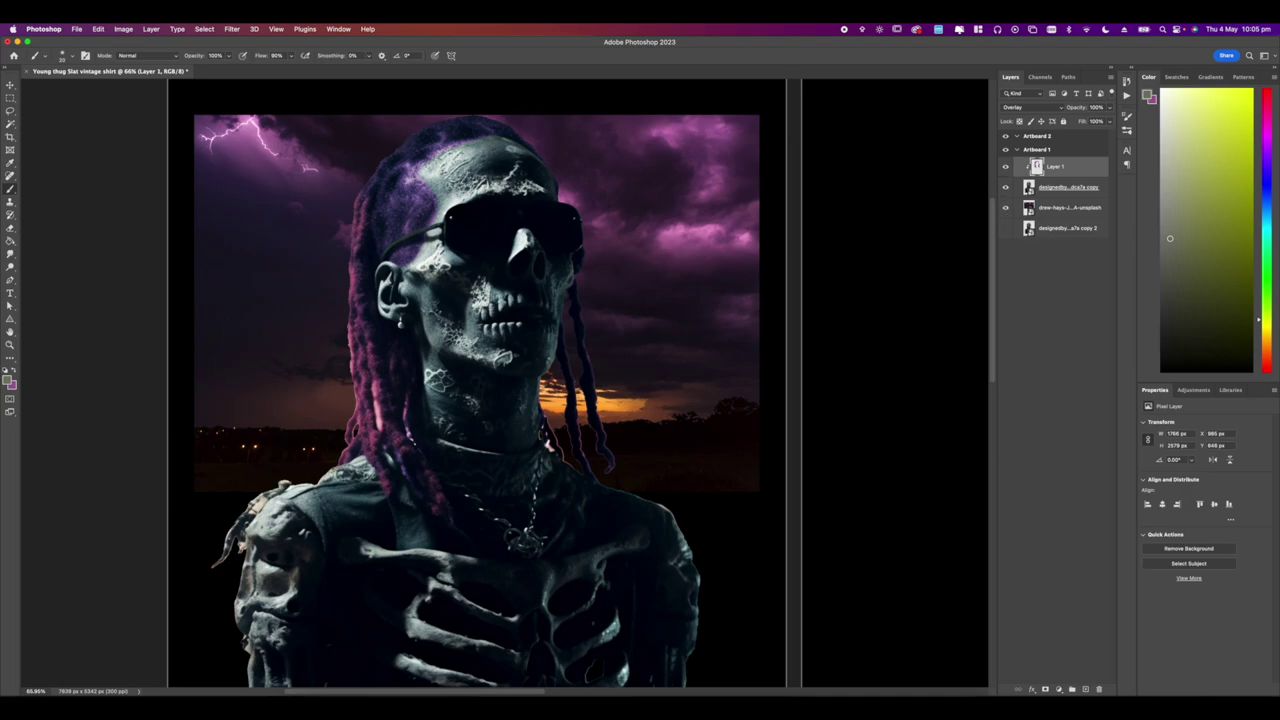
On a new layer, lasso the sunglasses lens, paint three diagonal soft white reflection streaks in Normal brush mode, and deselect.
click(1088, 689)
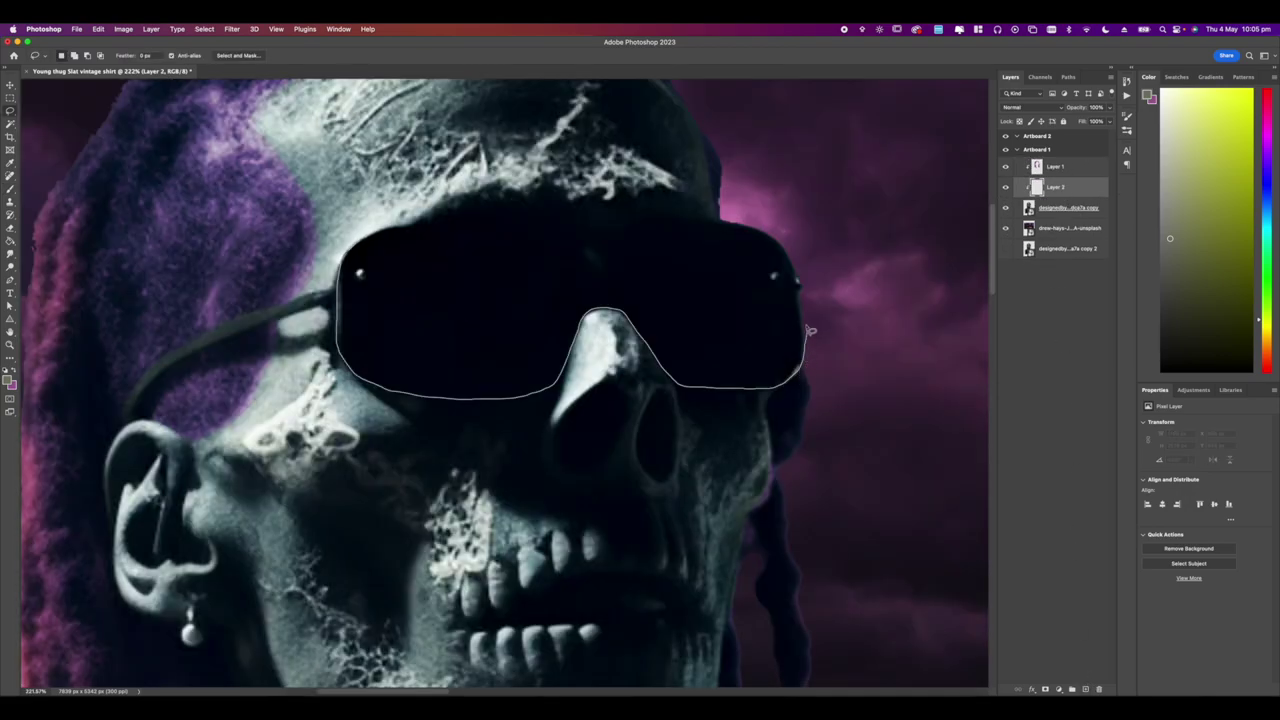
drag(810, 330, 404, 230)
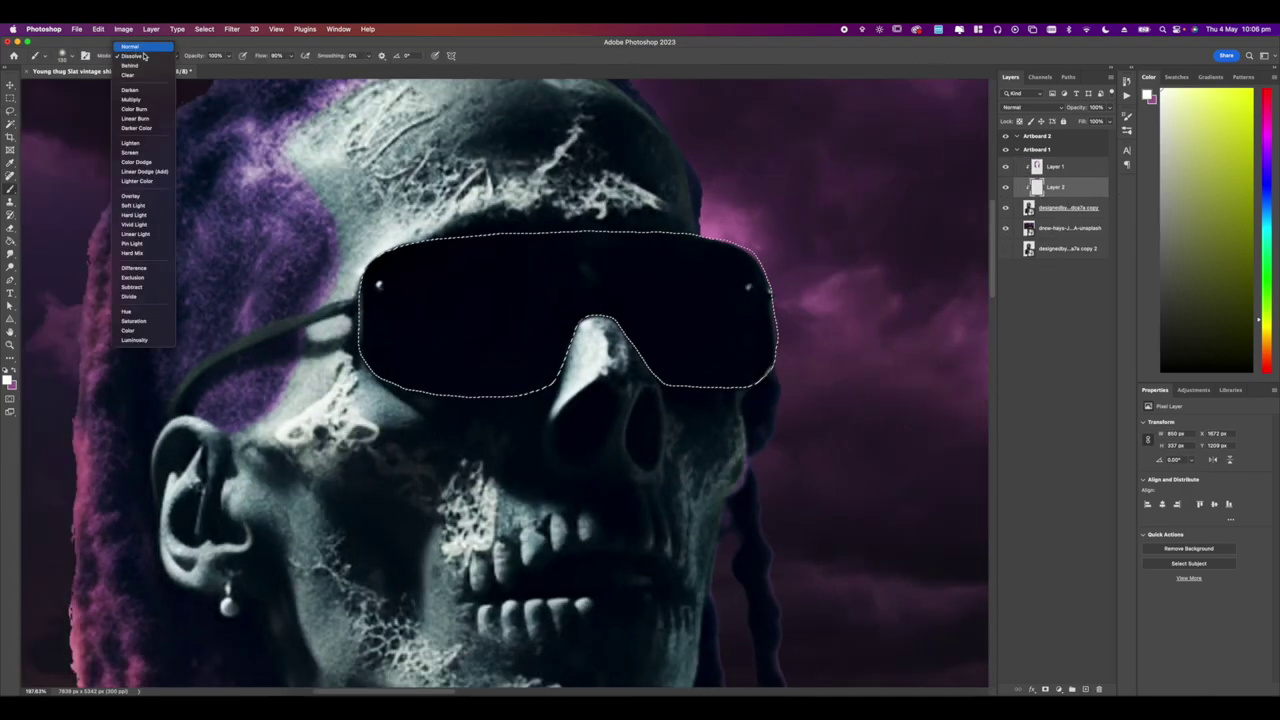
click(142, 52)
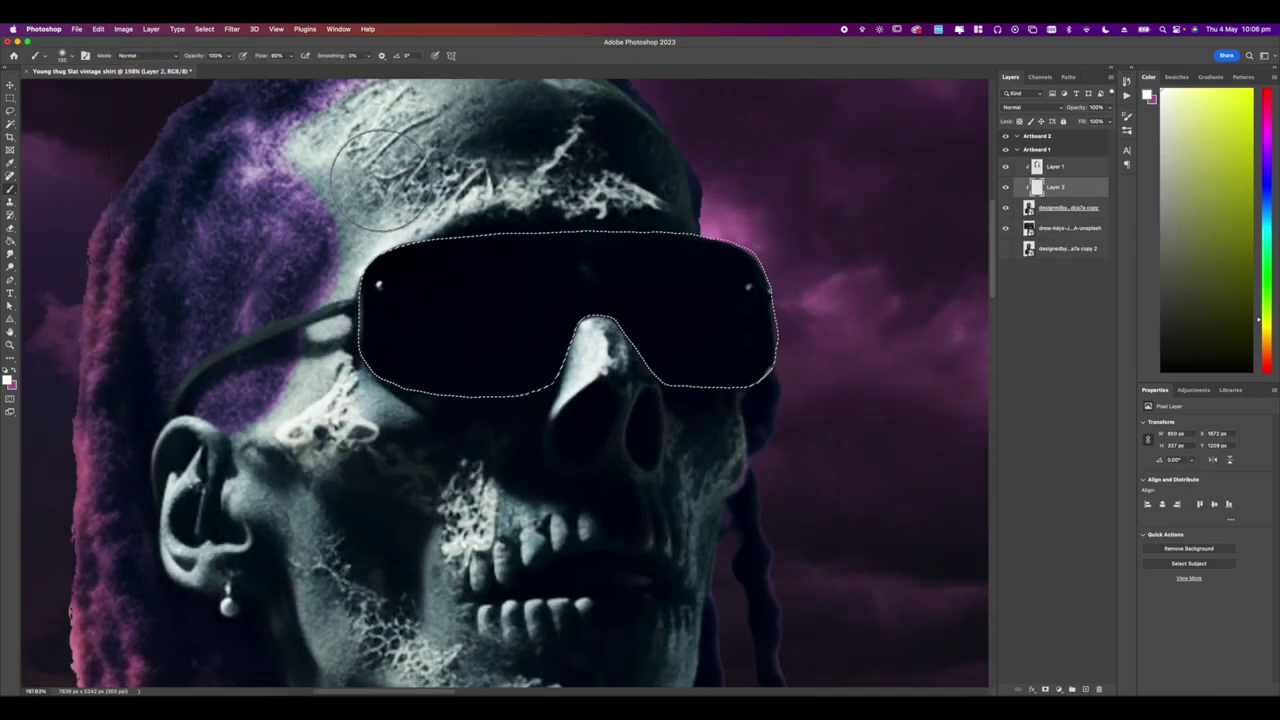
drag(495, 198, 385, 411)
drag(688, 215, 470, 543)
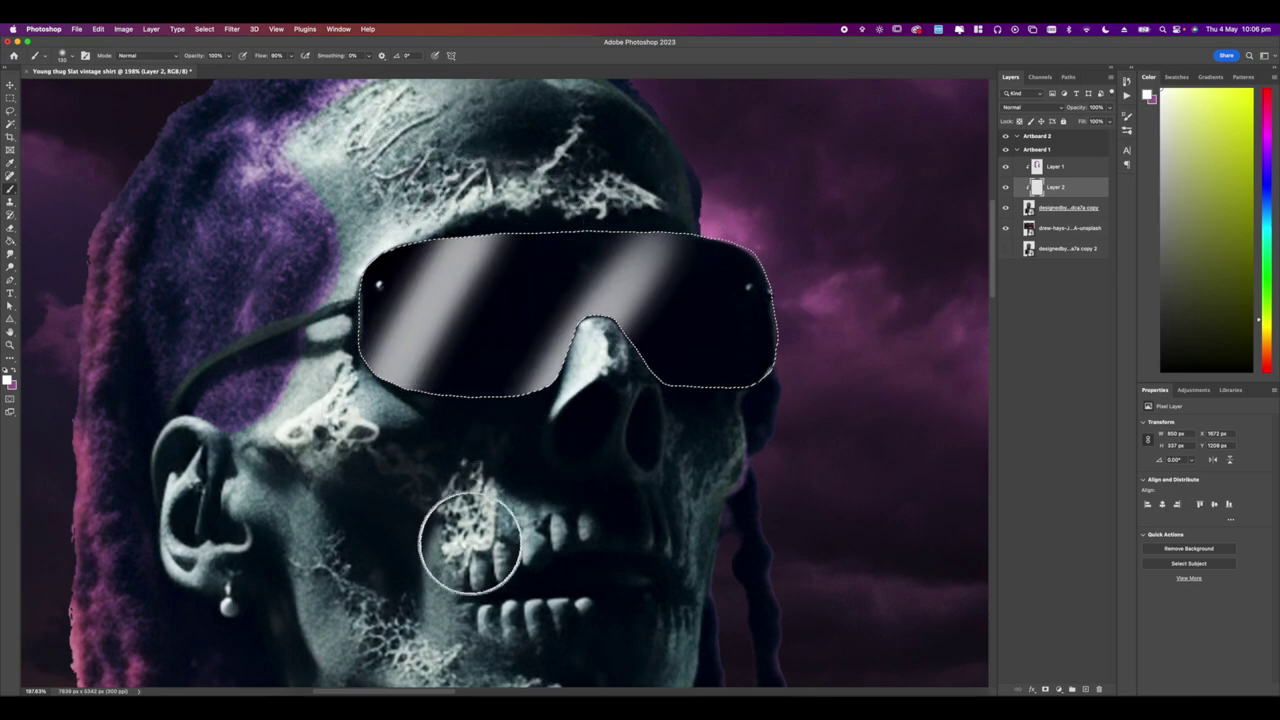
drag(786, 317, 653, 531)
key(super+d)
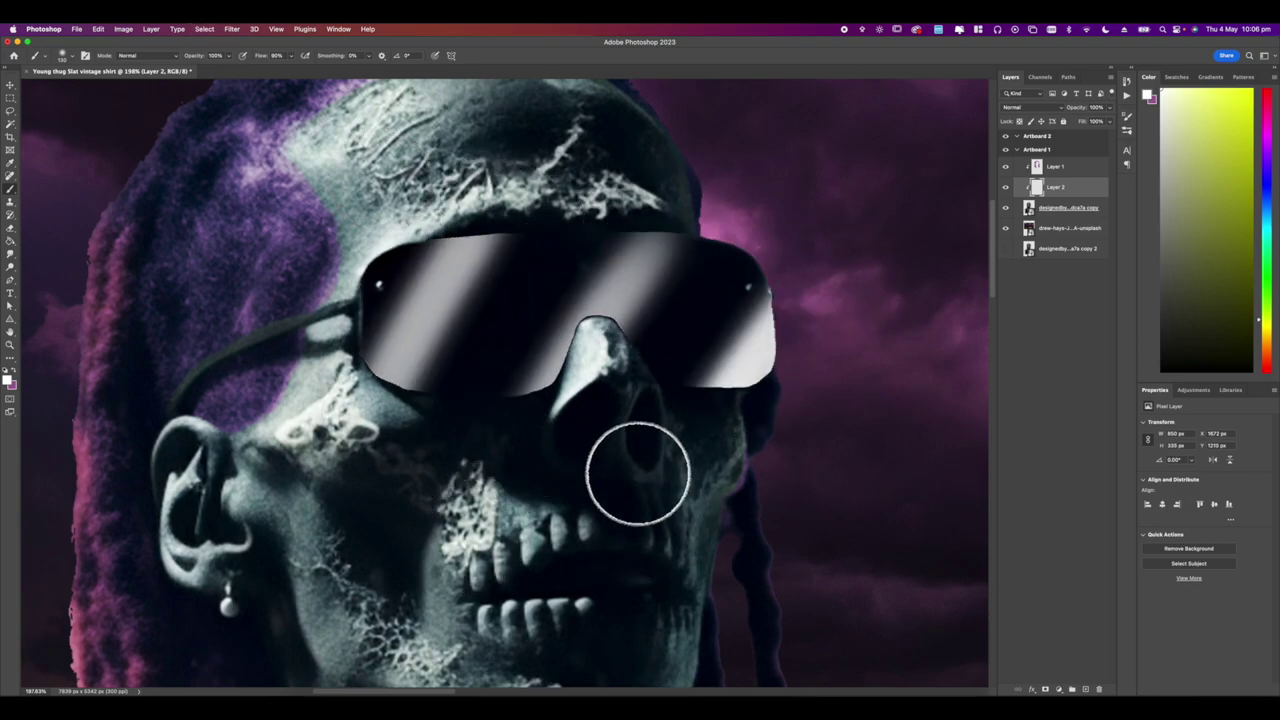
Reselect the lens area and add a clipped copy of the lightning-sky photo inside it in Overlay mode as a reflection.
key(super+minus)
key(super+minus)
key(super+shift+d)
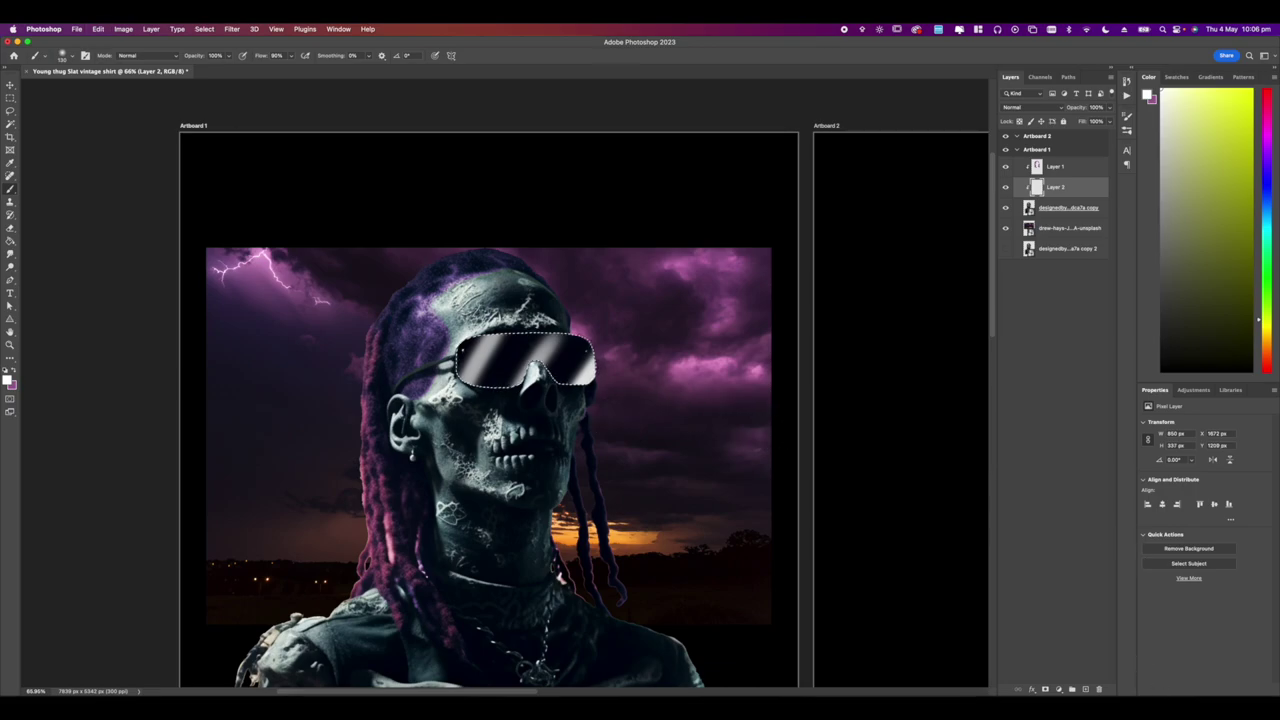
click(1084, 690)
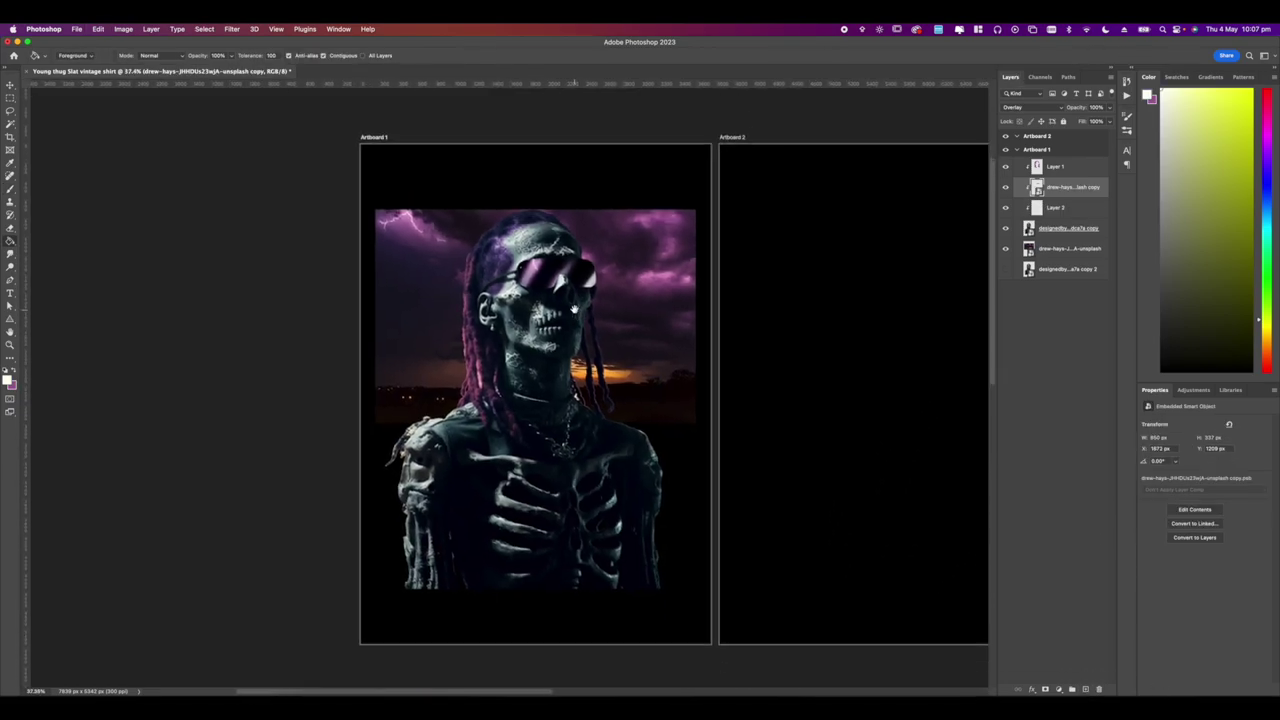
scroll(574, 309, up, 2)
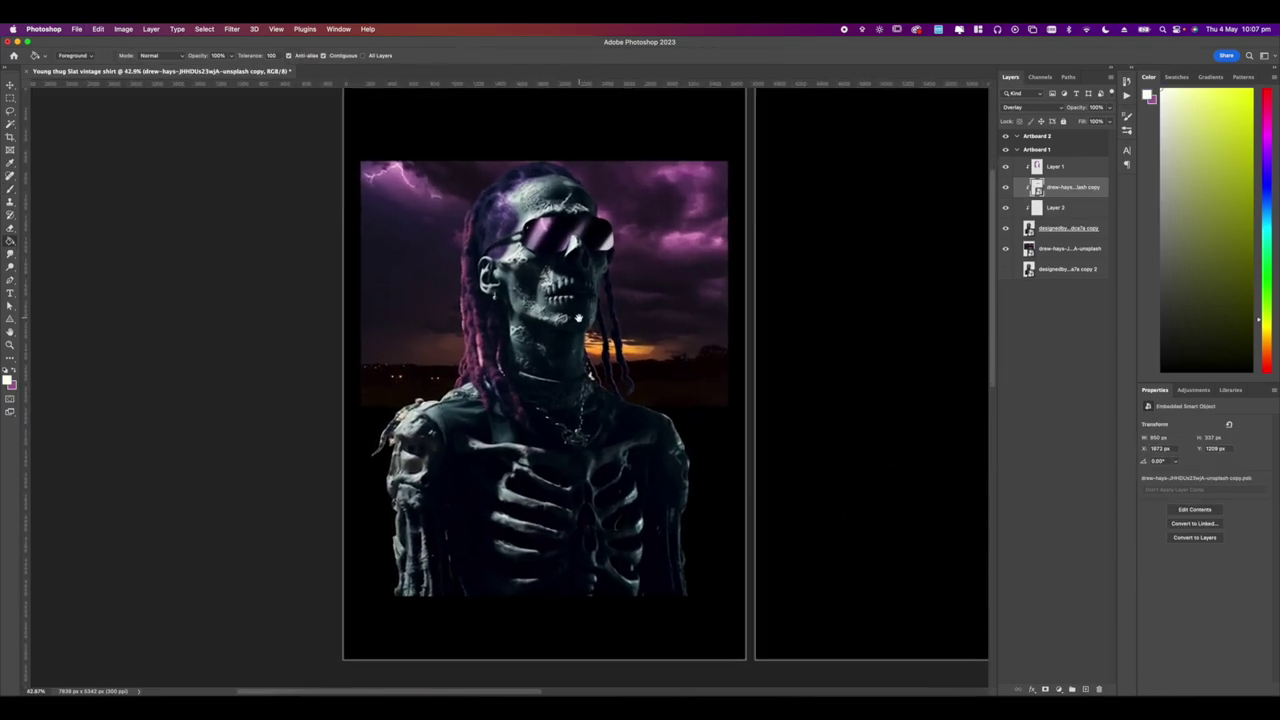
scroll(576, 315, down, 4)
scroll(571, 319, up, 1)
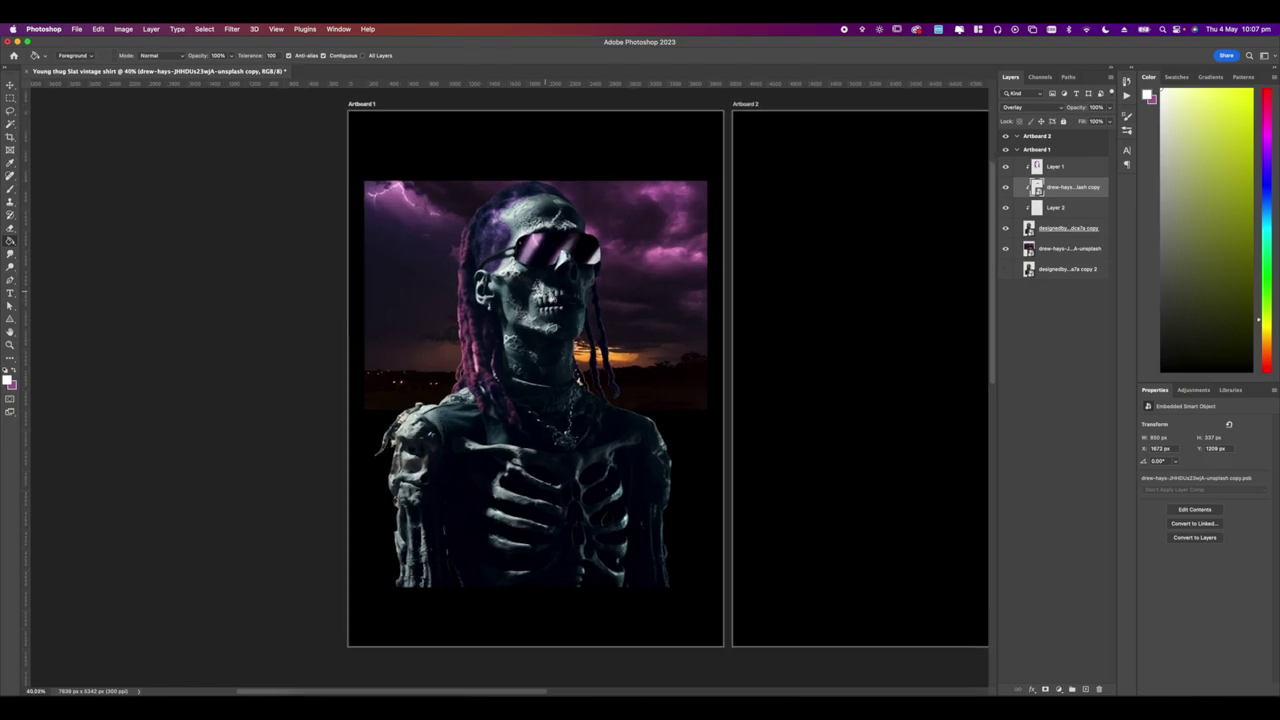
scroll(470, 230, up, 3)
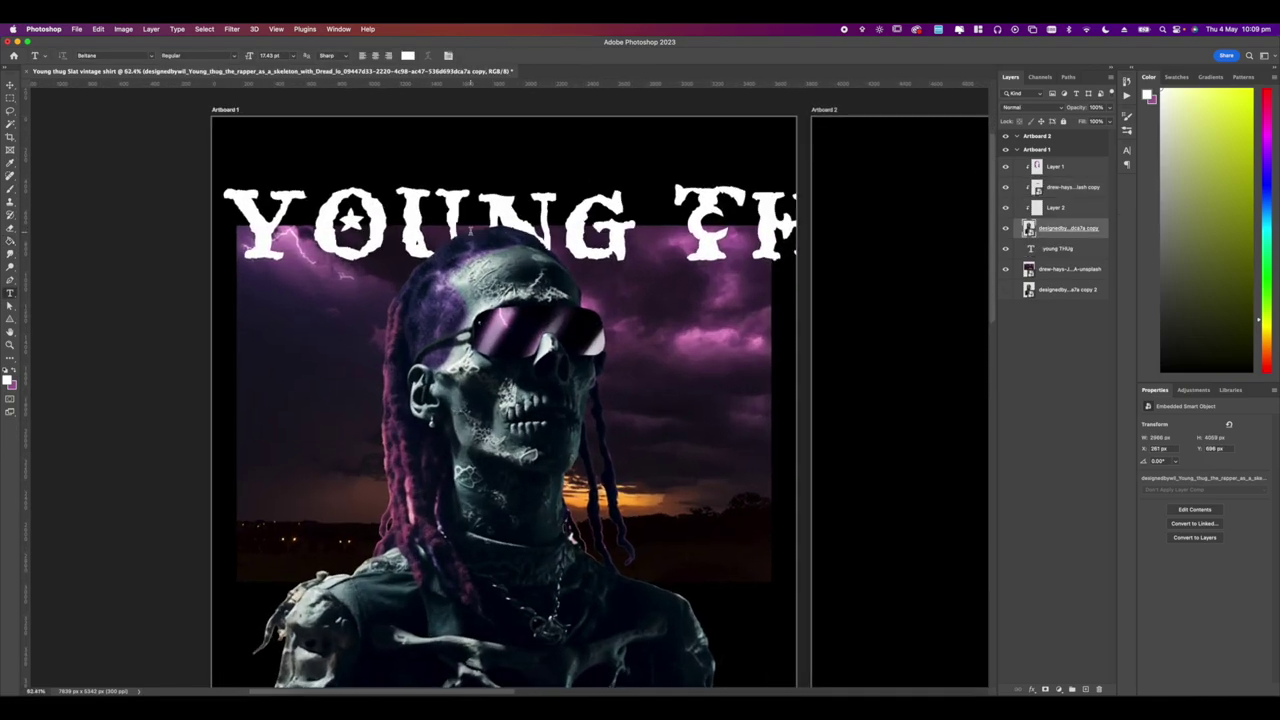
Set the font of the "young THUg" title behind the skeleton to Aliens Among Us.
scroll(470, 230, down, 1)
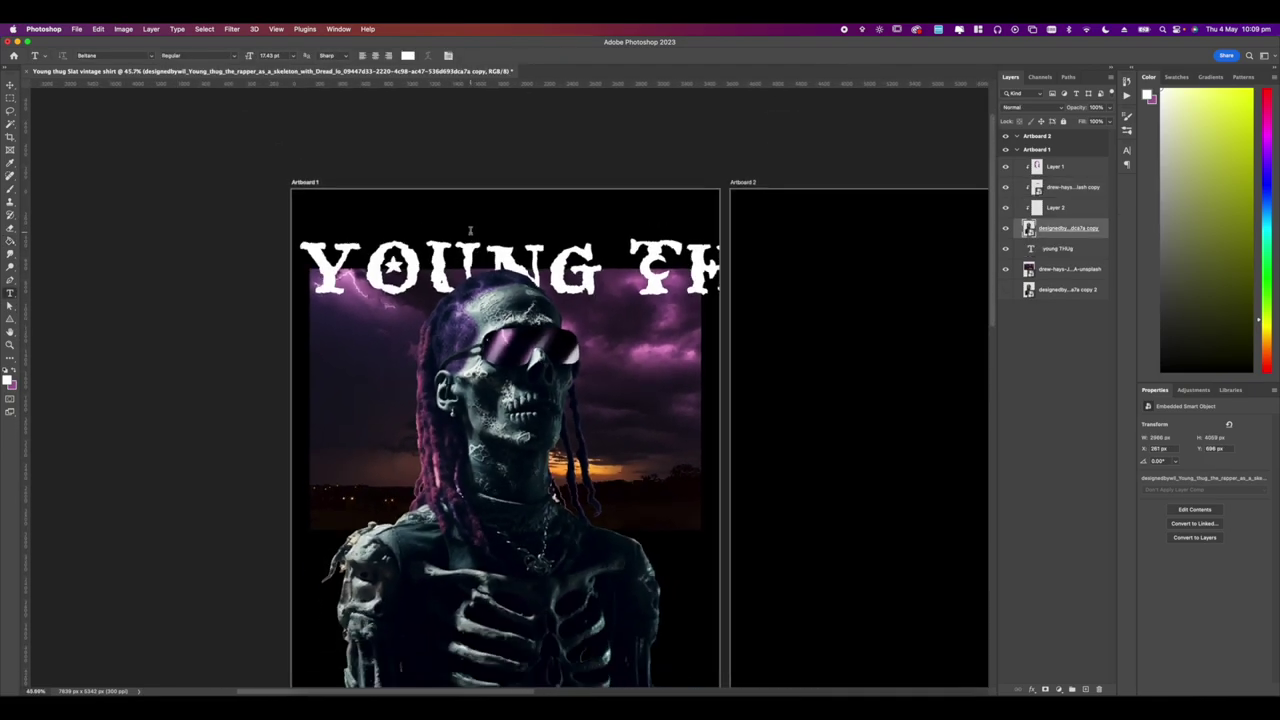
key(super+t)
scroll(515, 388, down, 1)
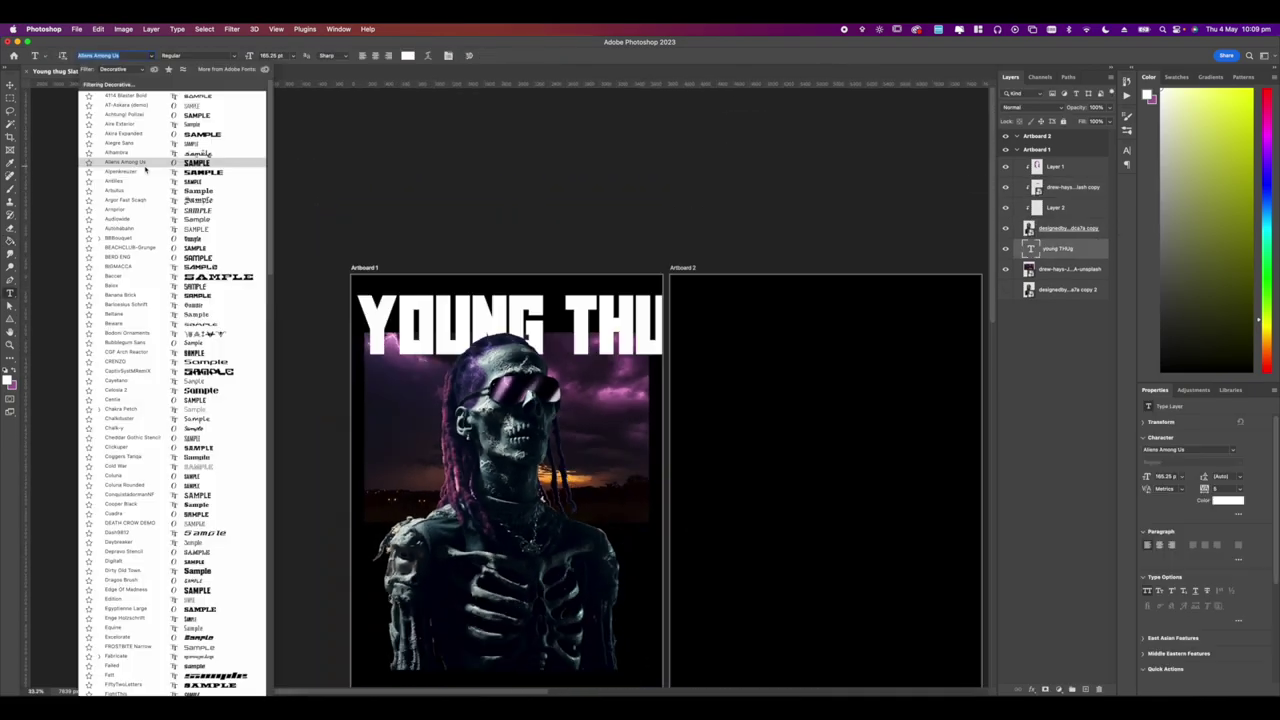
click(145, 165)
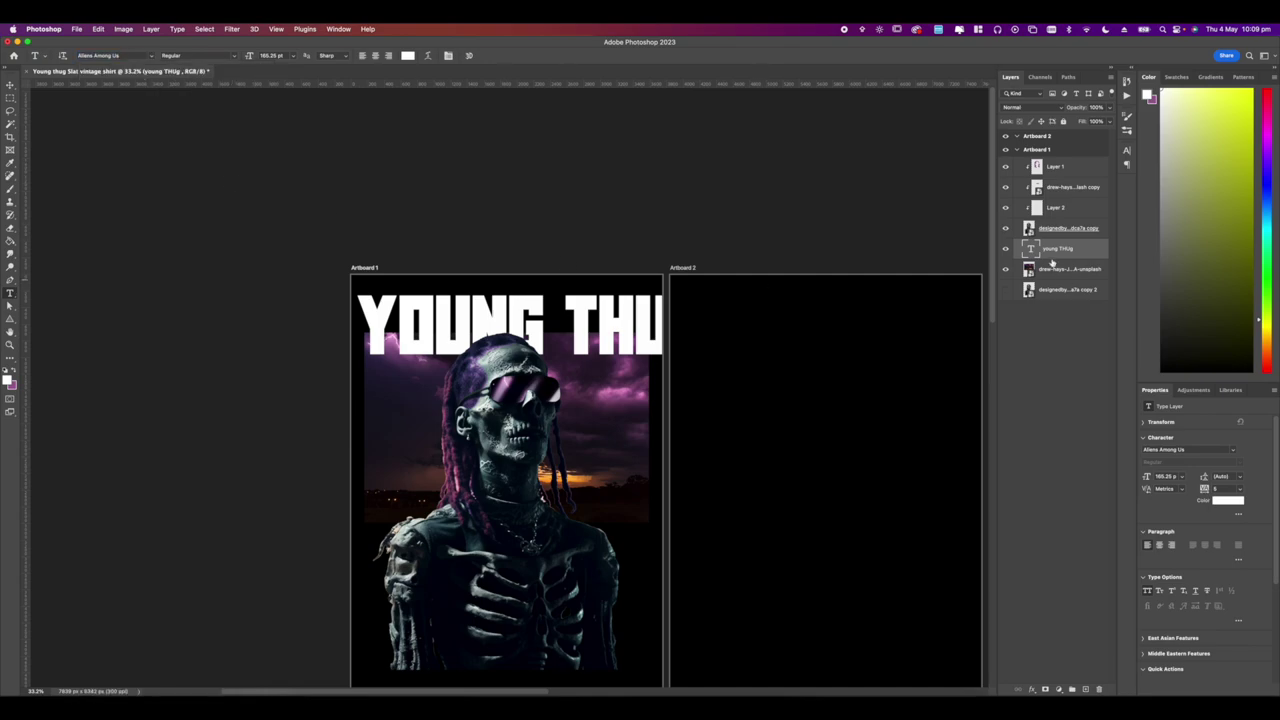
Transform the YOUNG THUG title so it fits within Artboard 1's width and stretches taller behind the head.
scroll(500, 307, up, 1)
click(578, 291)
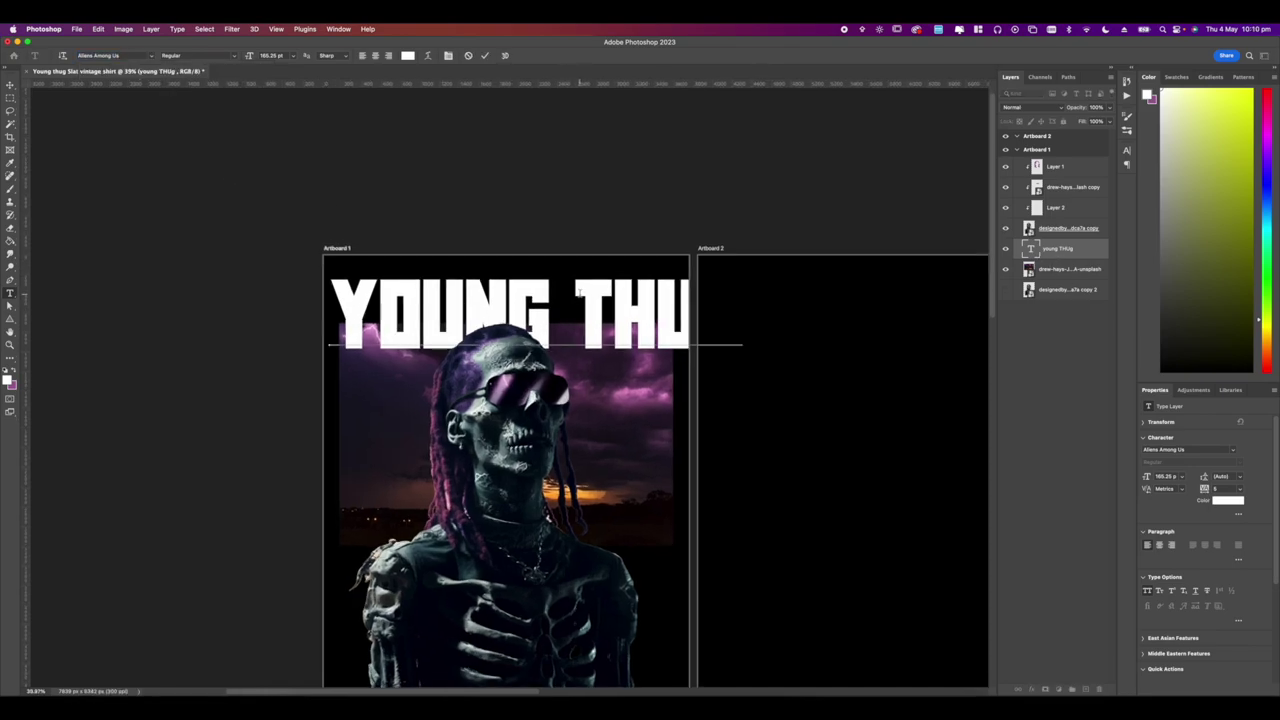
click(1071, 250)
key(super+t)
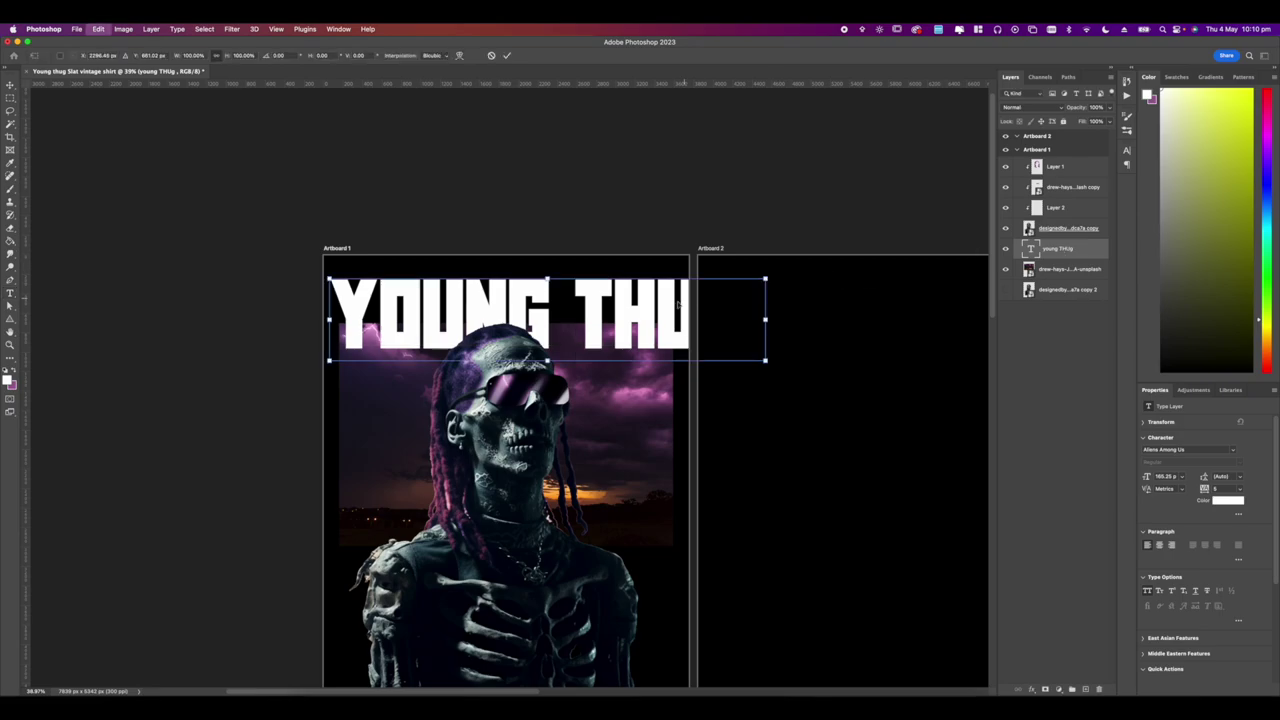
drag(772, 317, 689, 313)
key(super+z)
drag(509, 354, 511, 359)
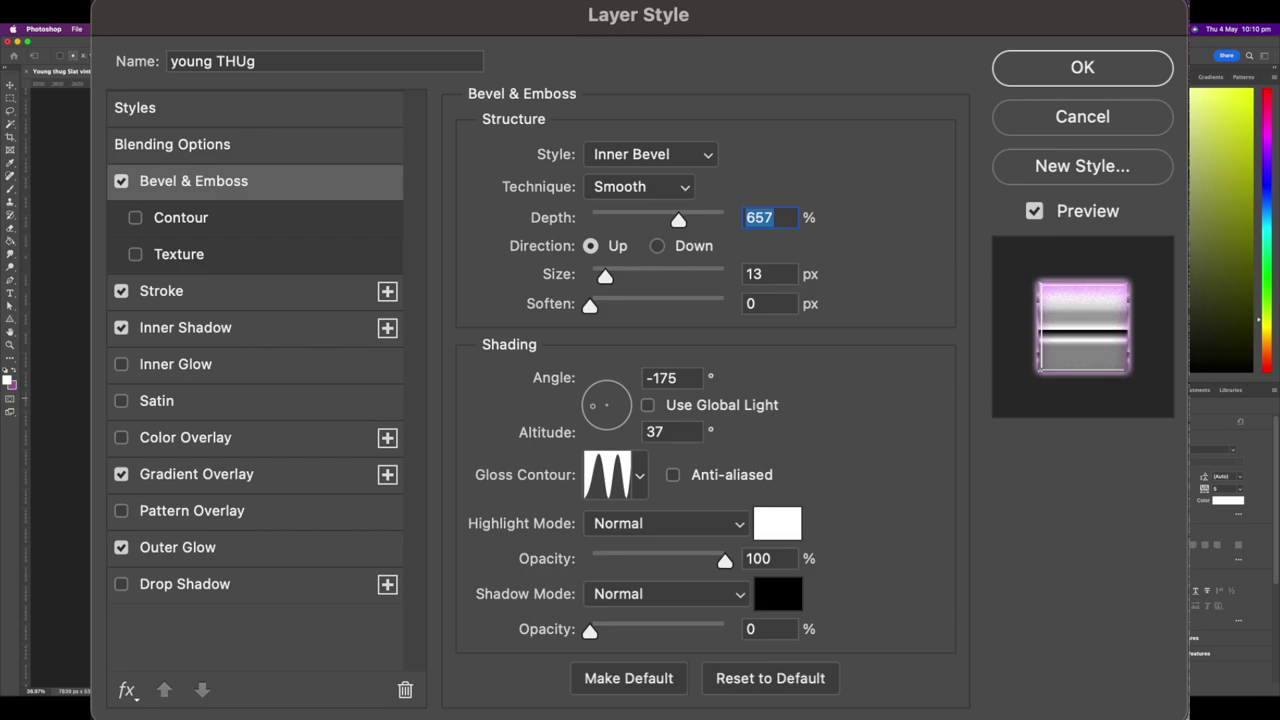
click(161, 290)
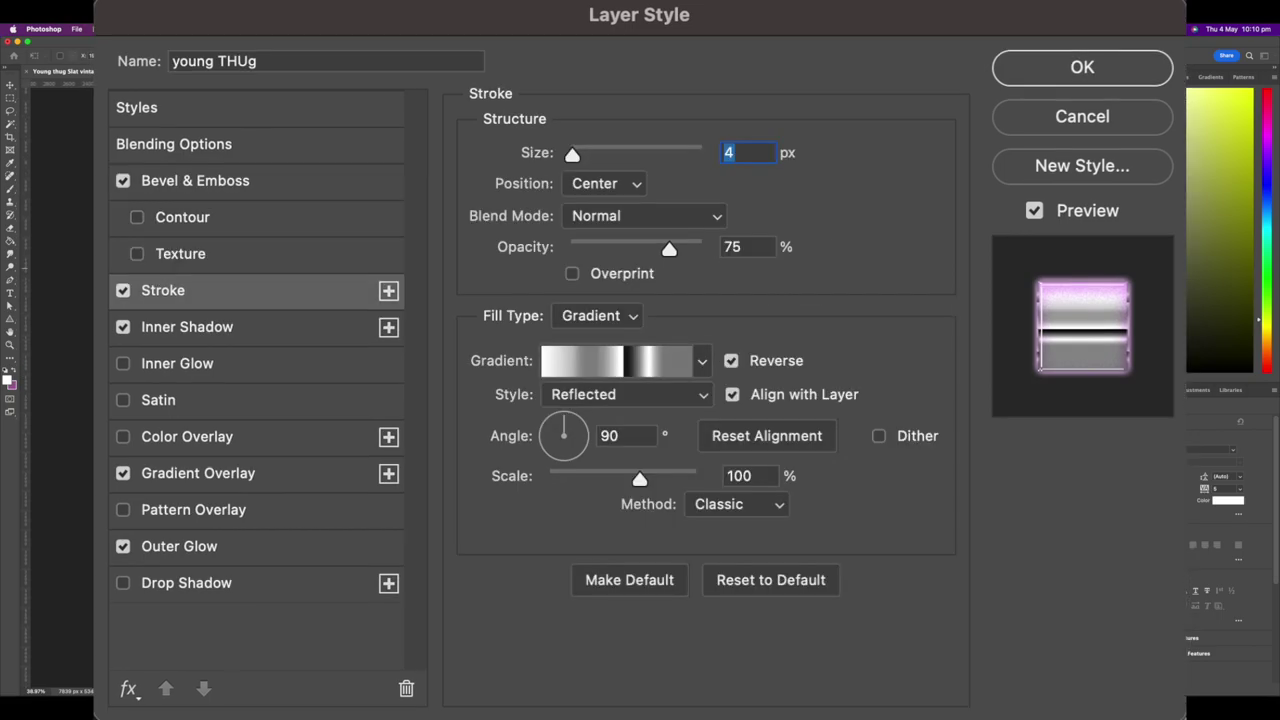
key(Return)
scroll(883, 250, up, 3)
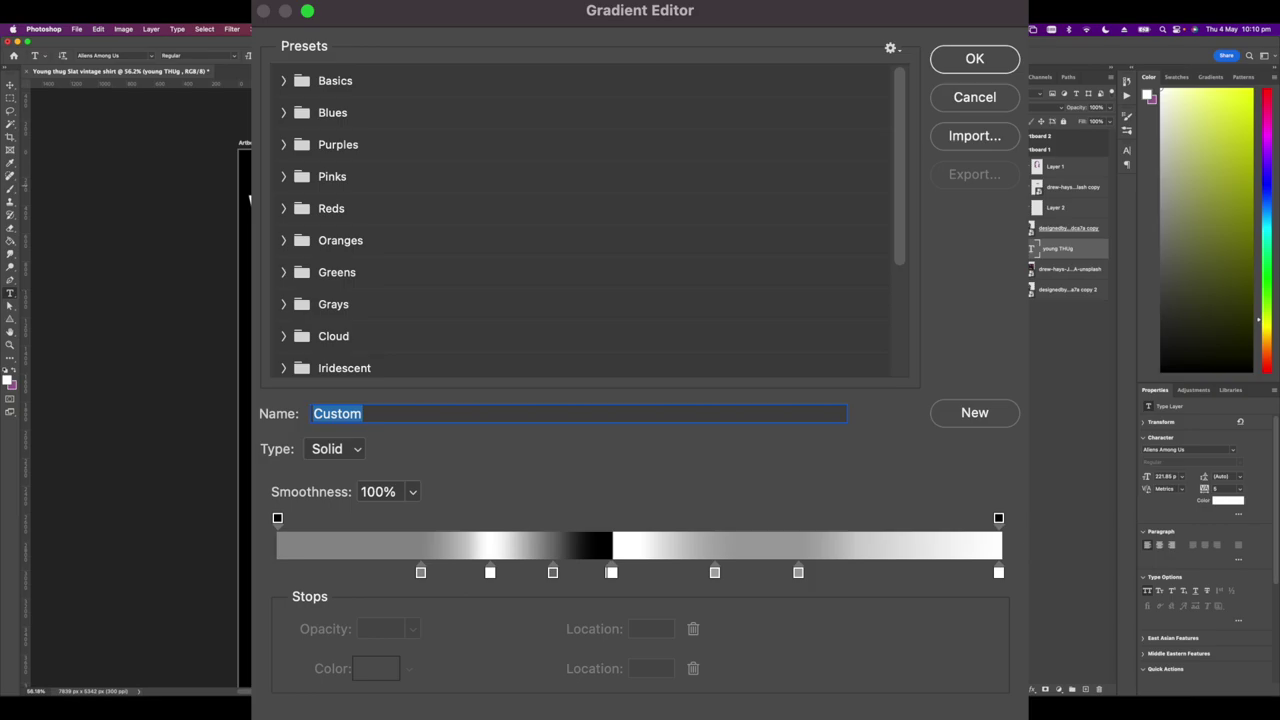
Add Bevel & Emboss and a black-to-white Gradient Overlay with a white end stop to the YOUNG THUG title.
right_click(1051, 256)
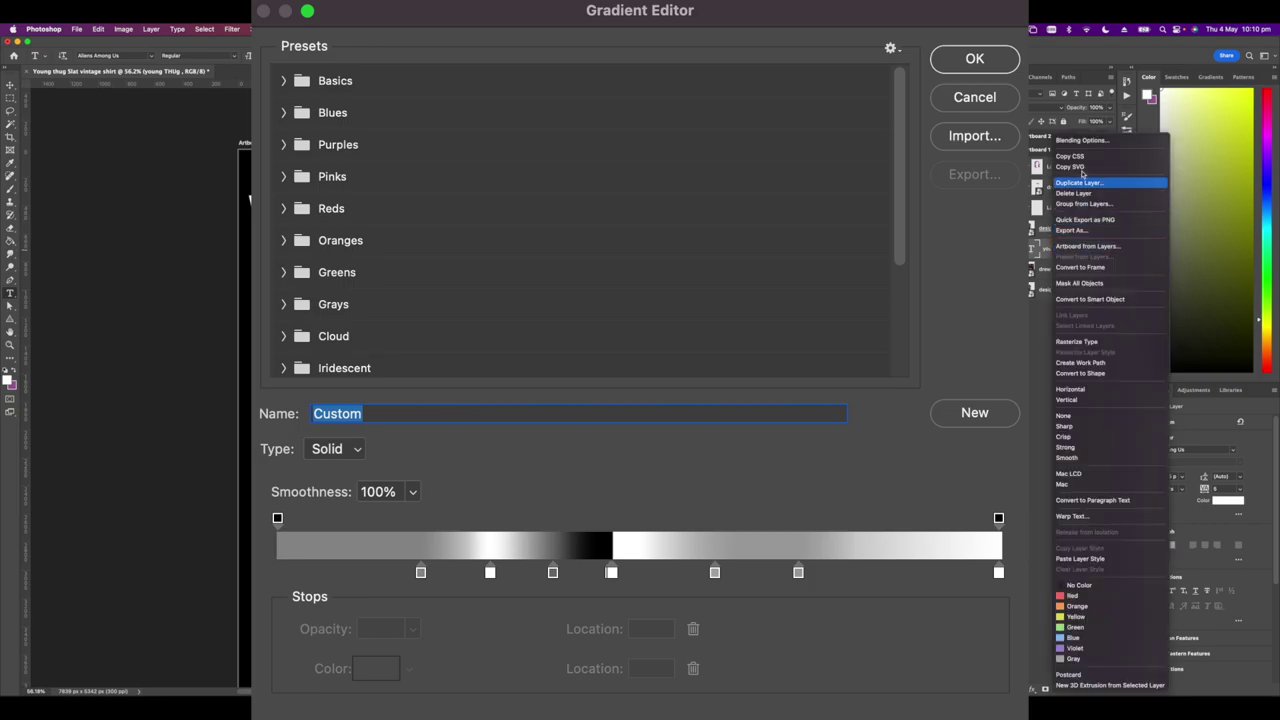
click(1079, 142)
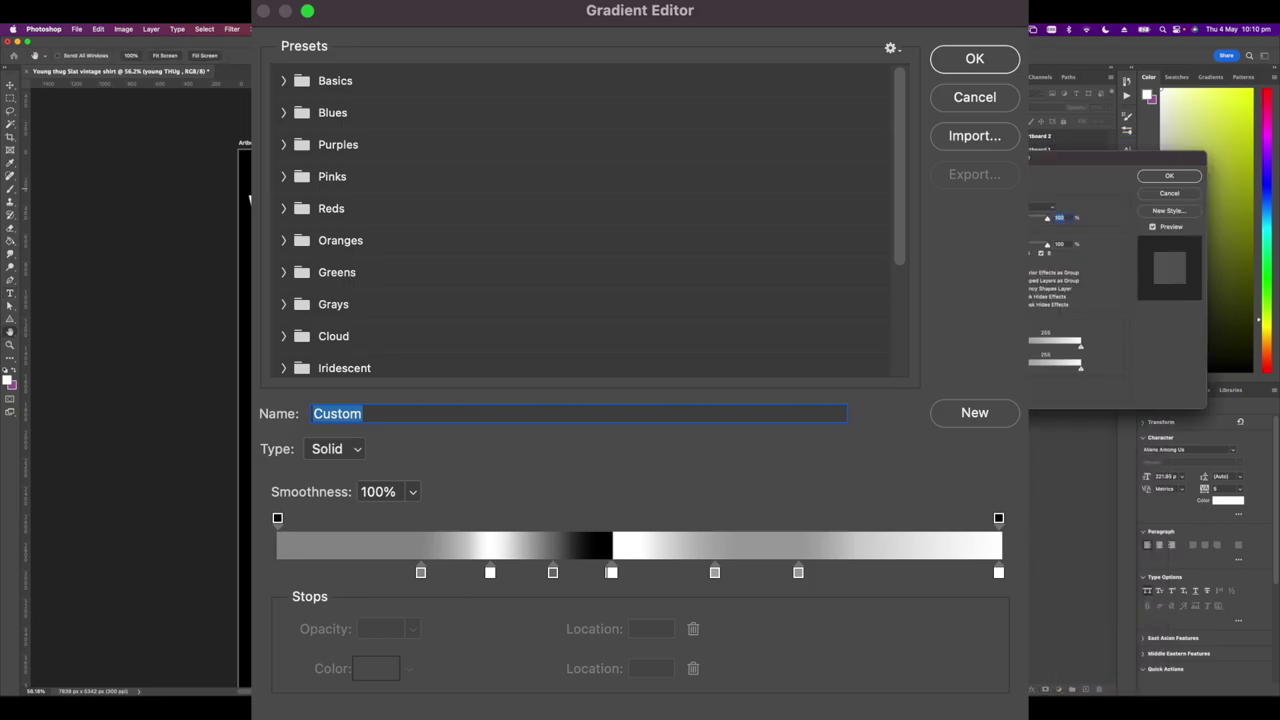
click(848, 178)
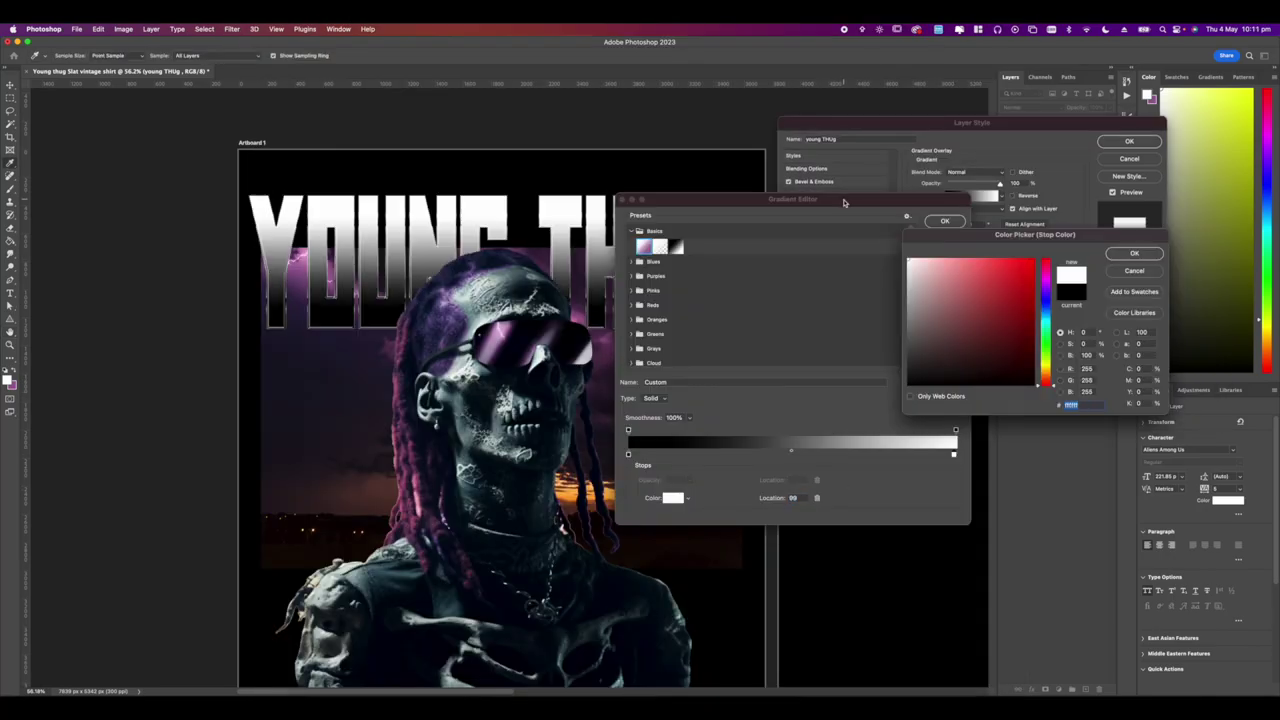
click(1136, 257)
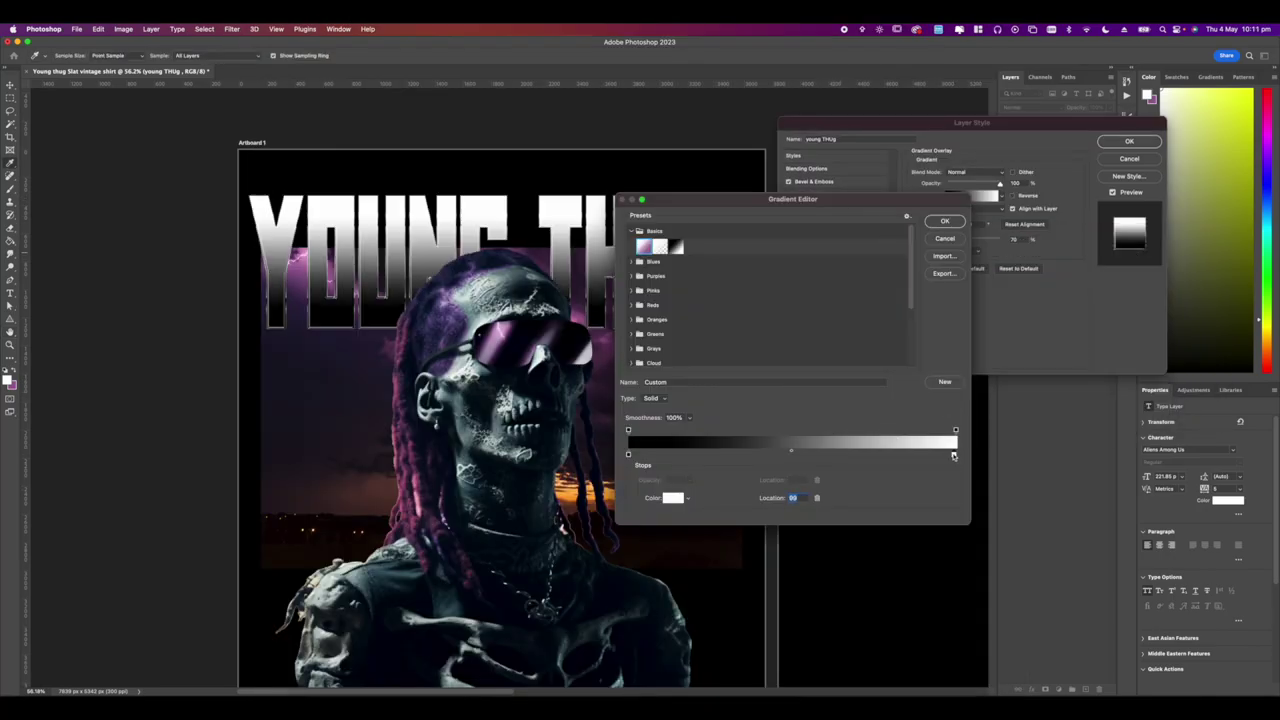
Rework the title's Gradient Overlay with extra white, grey and black colour stops to form chrome-like horizontal bands.
drag(953, 456, 863, 456)
double_click(863, 456)
click(1134, 253)
click(795, 456)
double_click(795, 456)
click(1134, 253)
double_click(789, 455)
drag(913, 320, 884, 316)
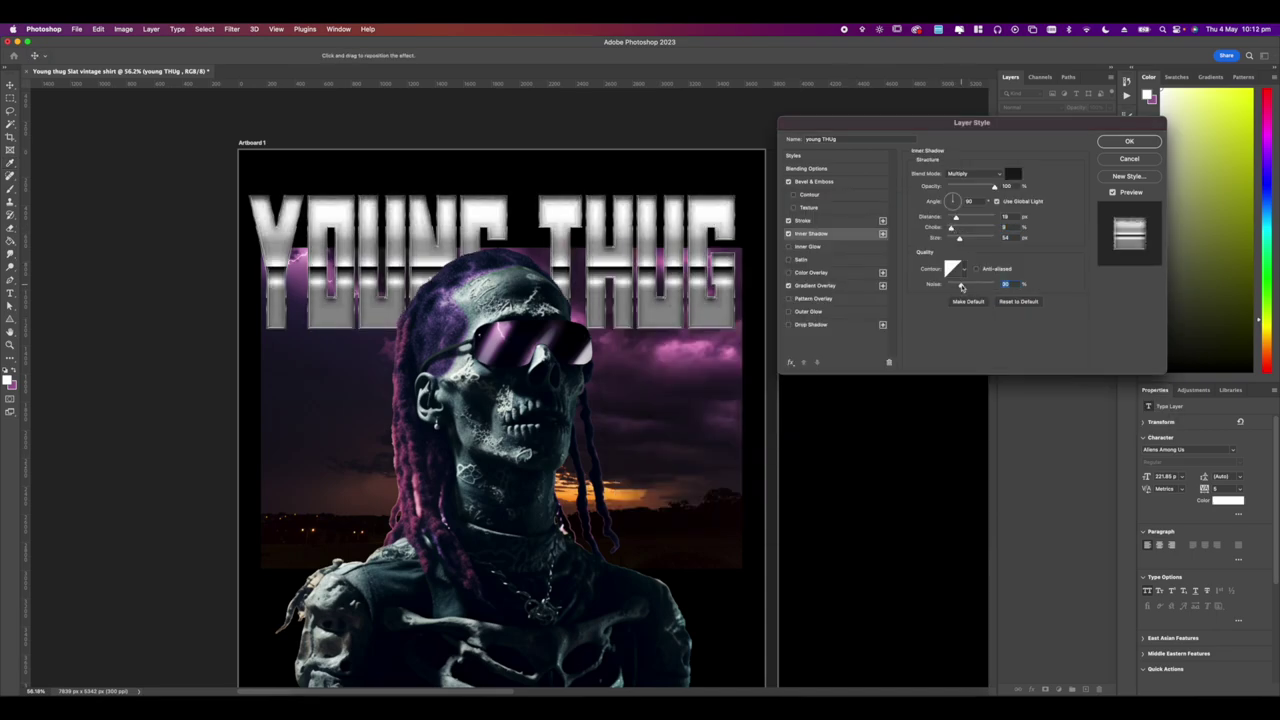
Adjust the title's Inner Shadow contour and choke, and set its colour to light purple #e8a9f5.
click(963, 270)
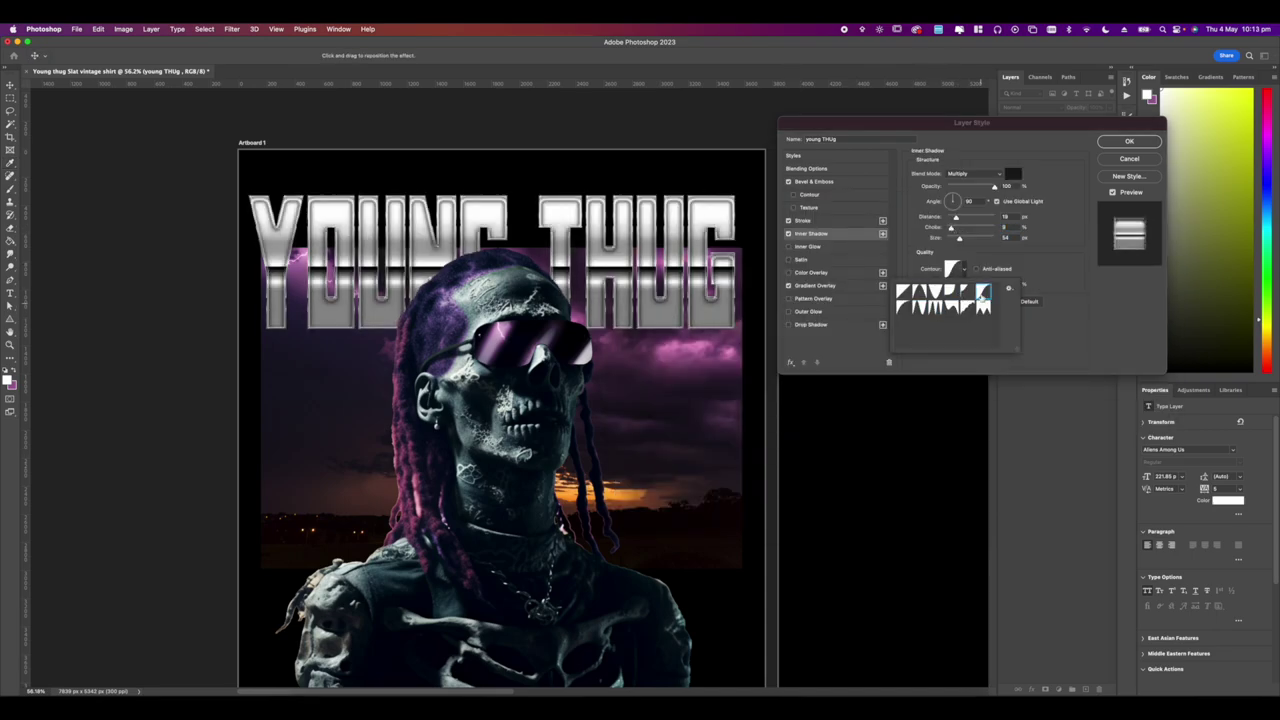
click(904, 292)
drag(951, 229, 957, 231)
click(1013, 174)
click(1046, 283)
drag(970, 308, 947, 263)
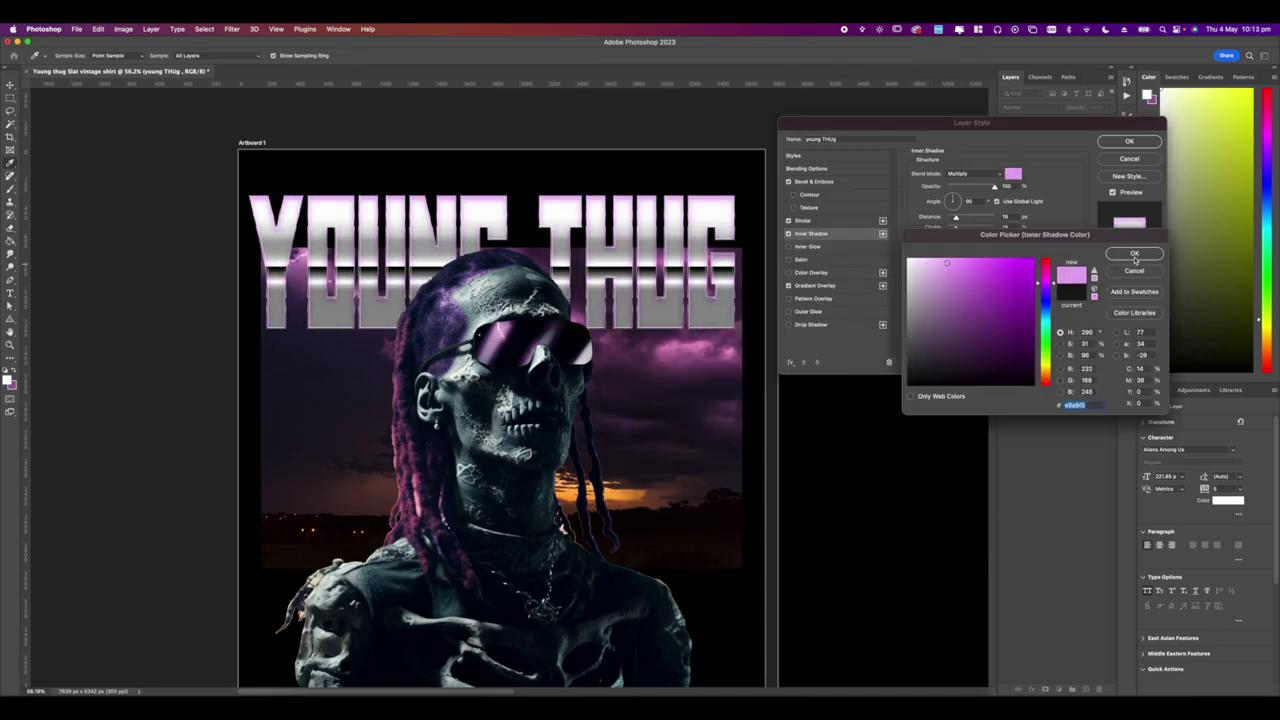
click(1134, 256)
Add a light purple Outer Glow to the title, apply the layer style, and check the artwork up close.
click(789, 324)
click(808, 312)
click(935, 206)
click(935, 261)
click(1134, 254)
click(1129, 142)
scroll(510, 352, up, 8)
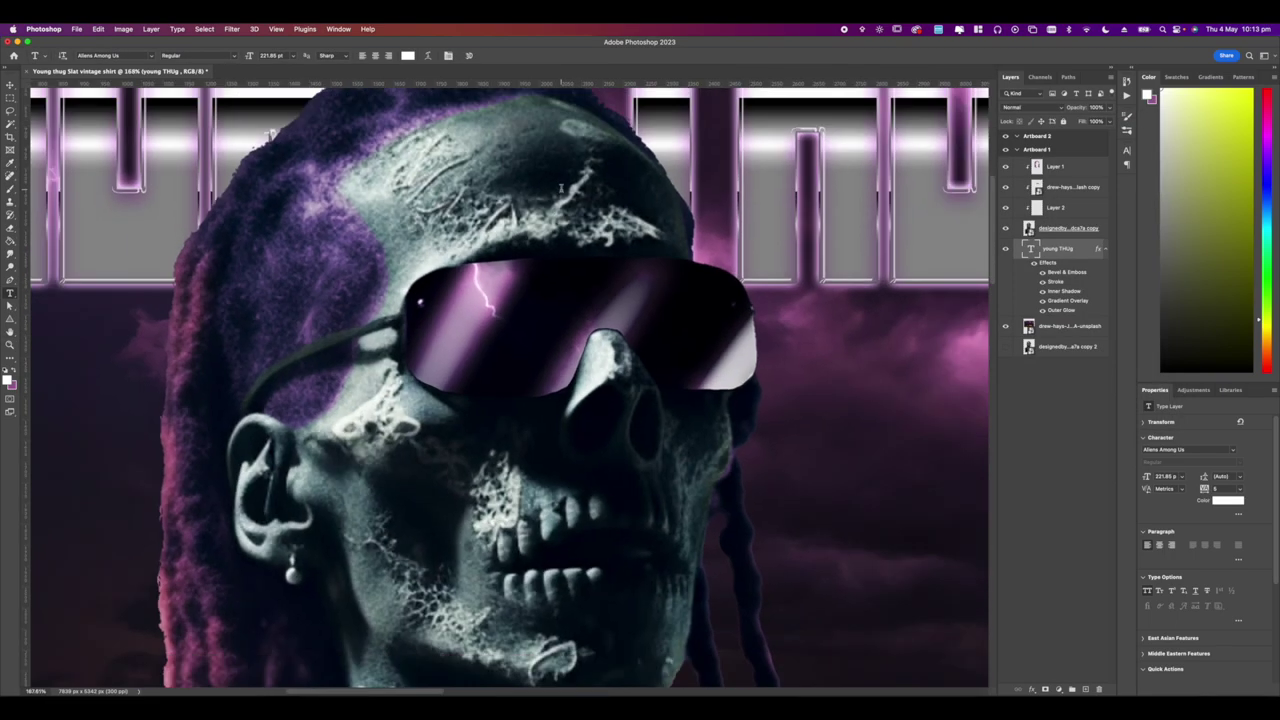
scroll(561, 188, down, 10)
Discard the accidental text layer and add a layer mask to the lightning-sky photo.
click(1052, 327)
drag(547, 306, 556, 315)
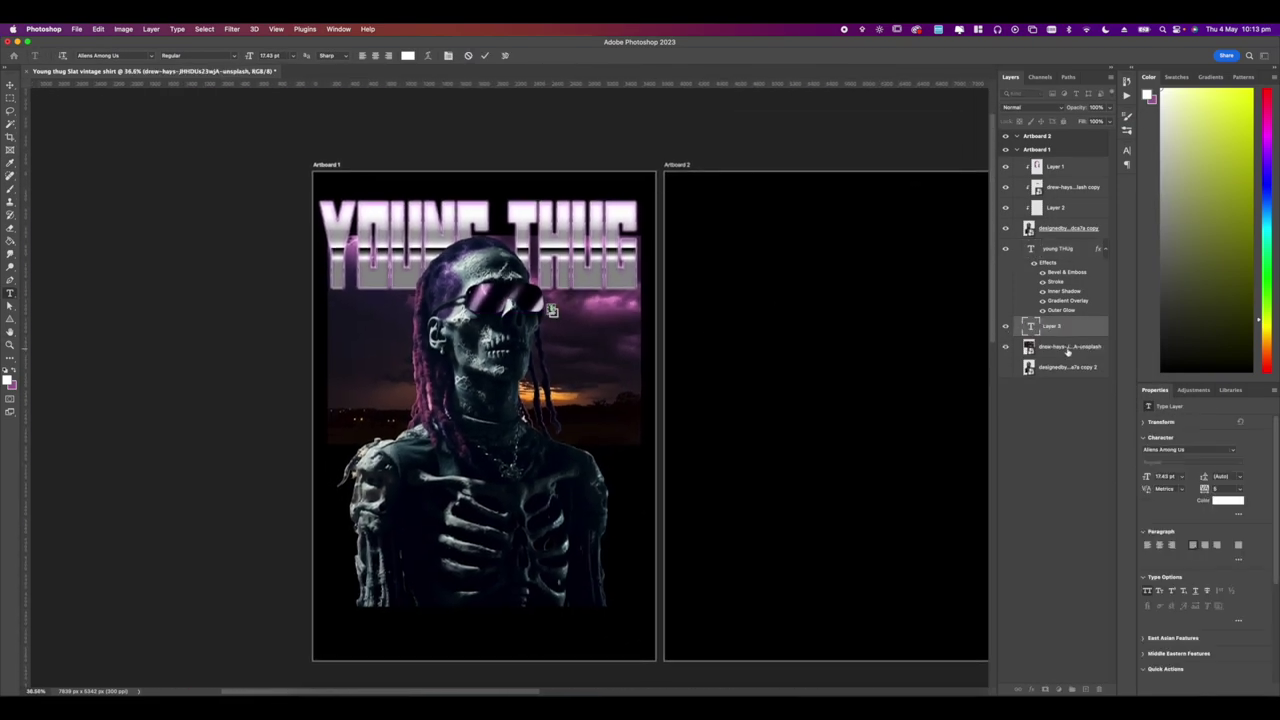
click(1069, 330)
click(1066, 346)
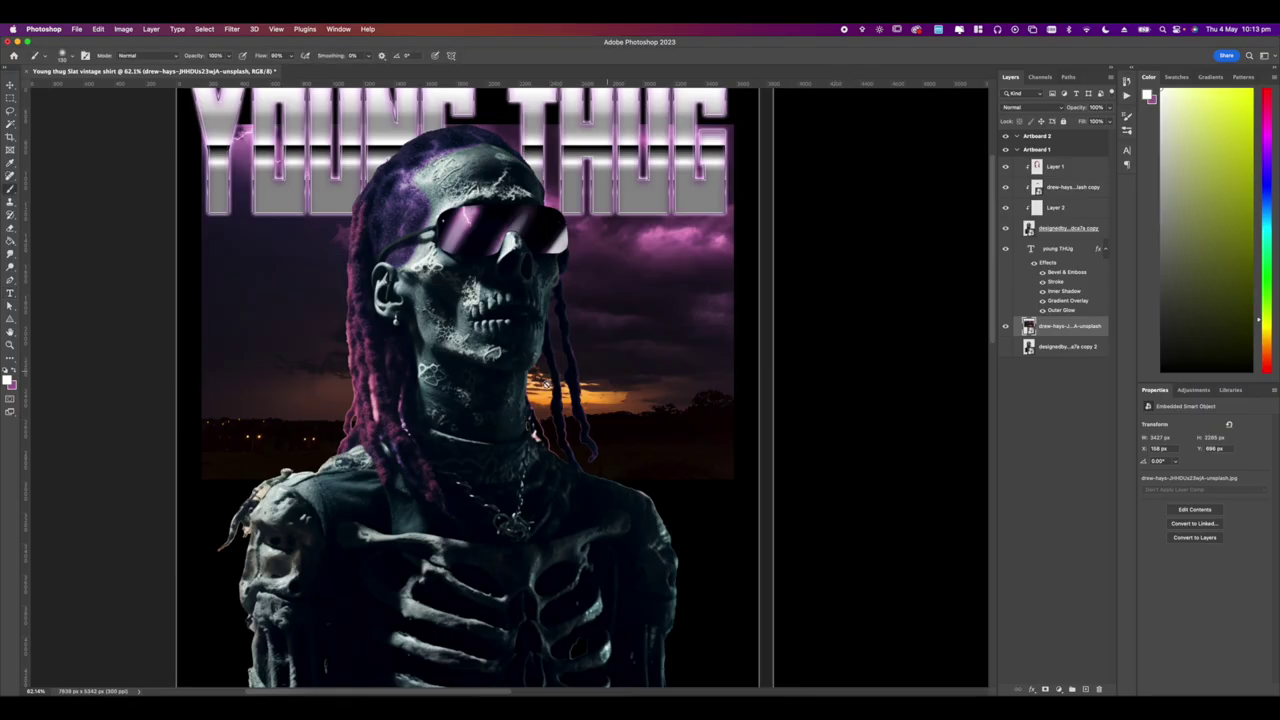
scroll(597, 383, down, 3)
click(1046, 689)
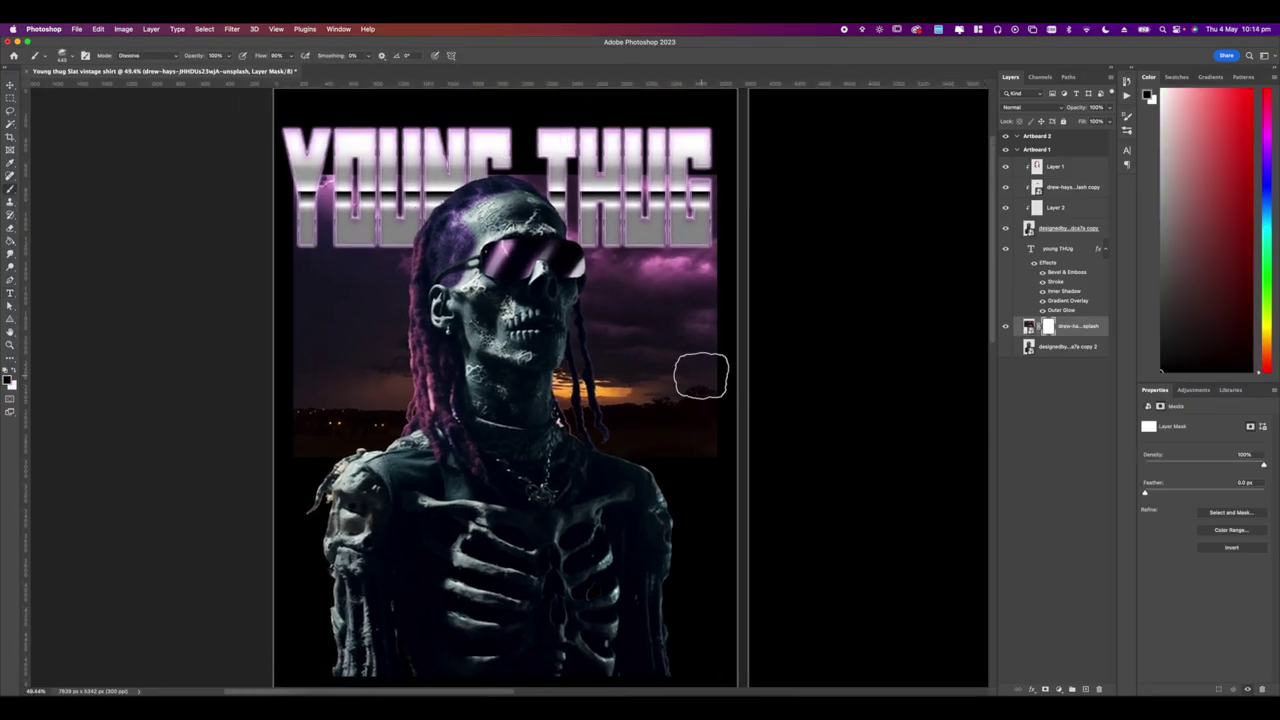
Paint black on the layer masks to fade the storm-sky photo's outer edges and the skeleton's lower torso into the background.
mouse_move(288, 424)
mouse_down()
mouse_move(348, 456)
mouse_move(284, 408)
mouse_move(288, 363)
mouse_move(263, 300)
mouse_move(287, 173)
mouse_up()
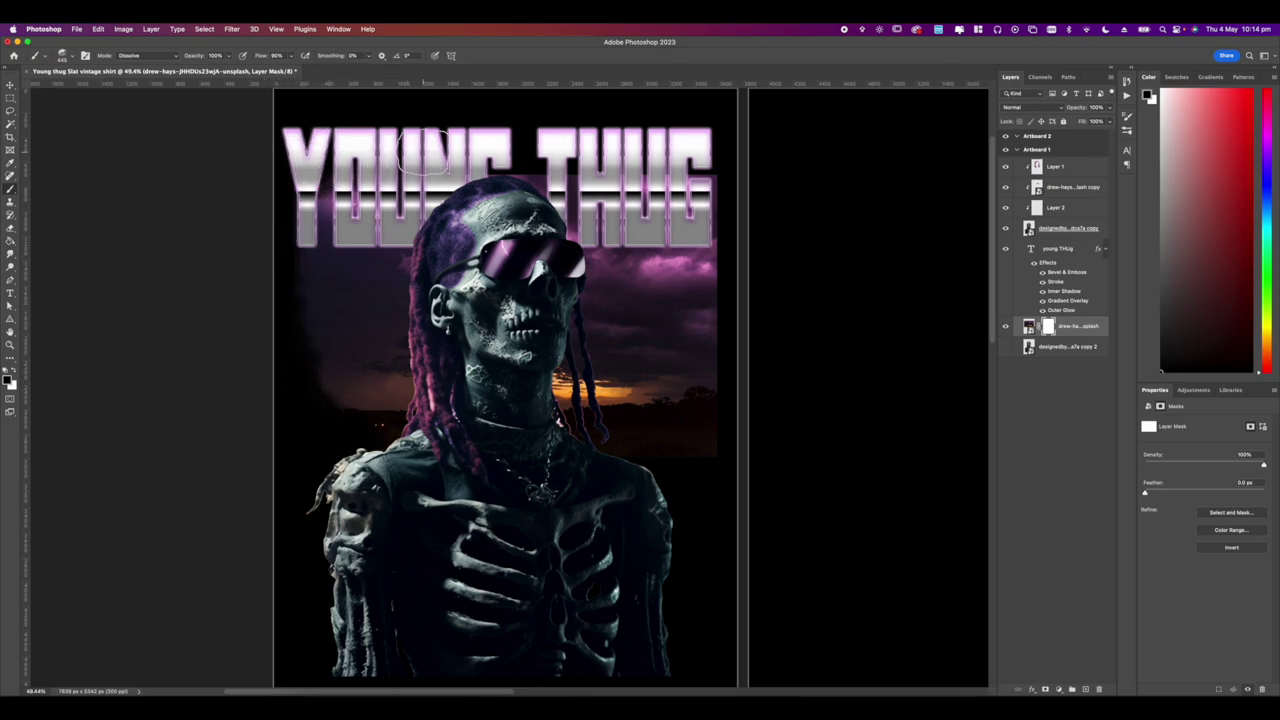
drag(512, 178, 567, 152)
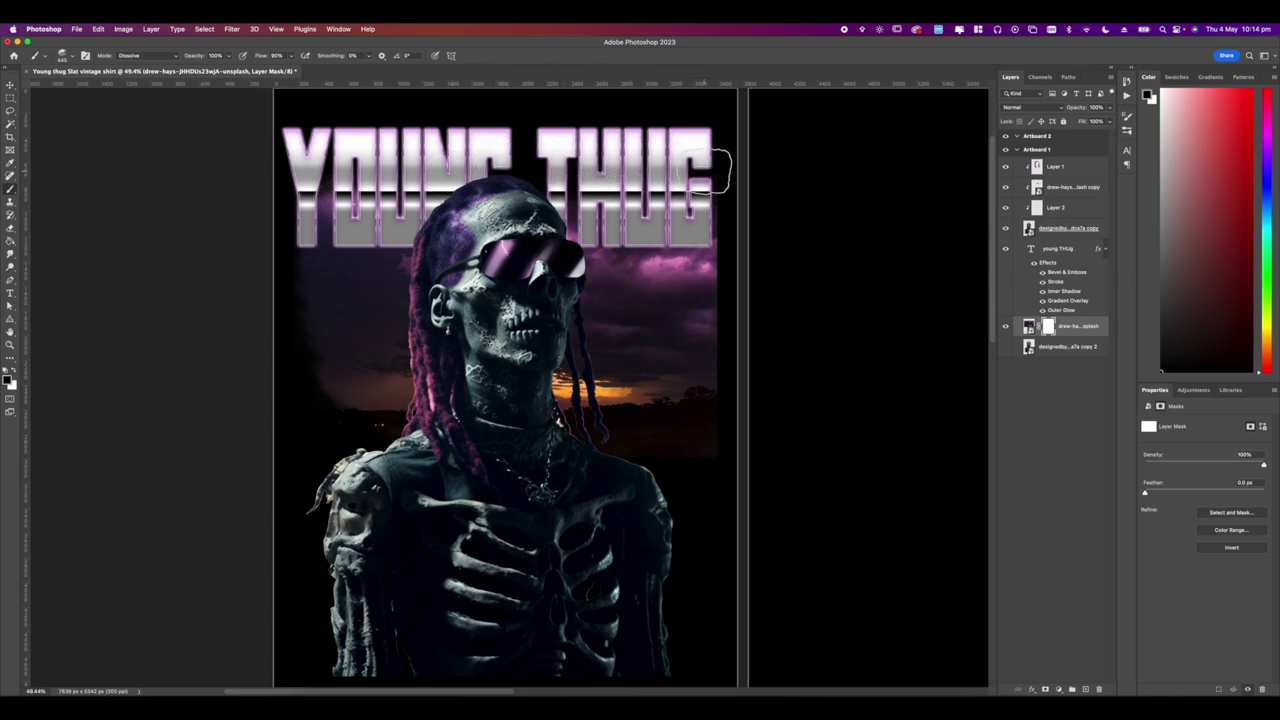
mouse_move(705, 171)
mouse_down()
mouse_move(726, 236)
mouse_move(726, 383)
mouse_move(705, 442)
mouse_move(694, 429)
mouse_move(719, 409)
mouse_move(726, 267)
mouse_up()
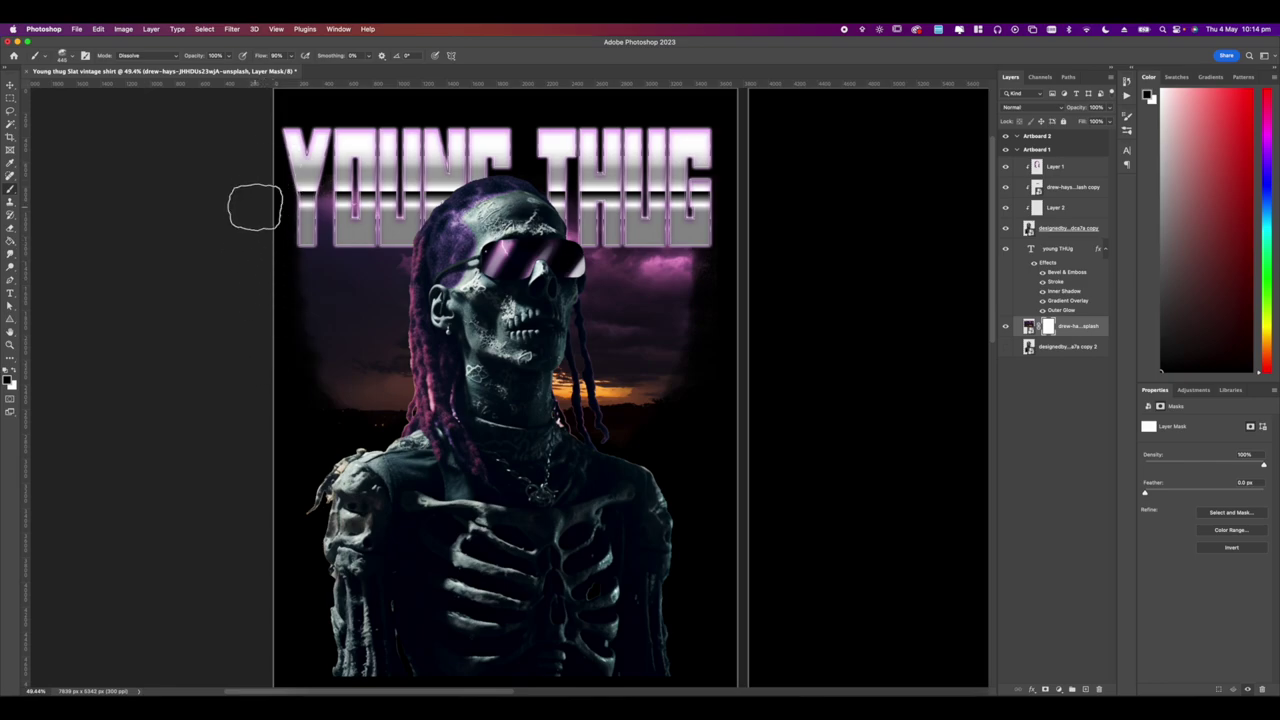
scroll(631, 401, down, 2)
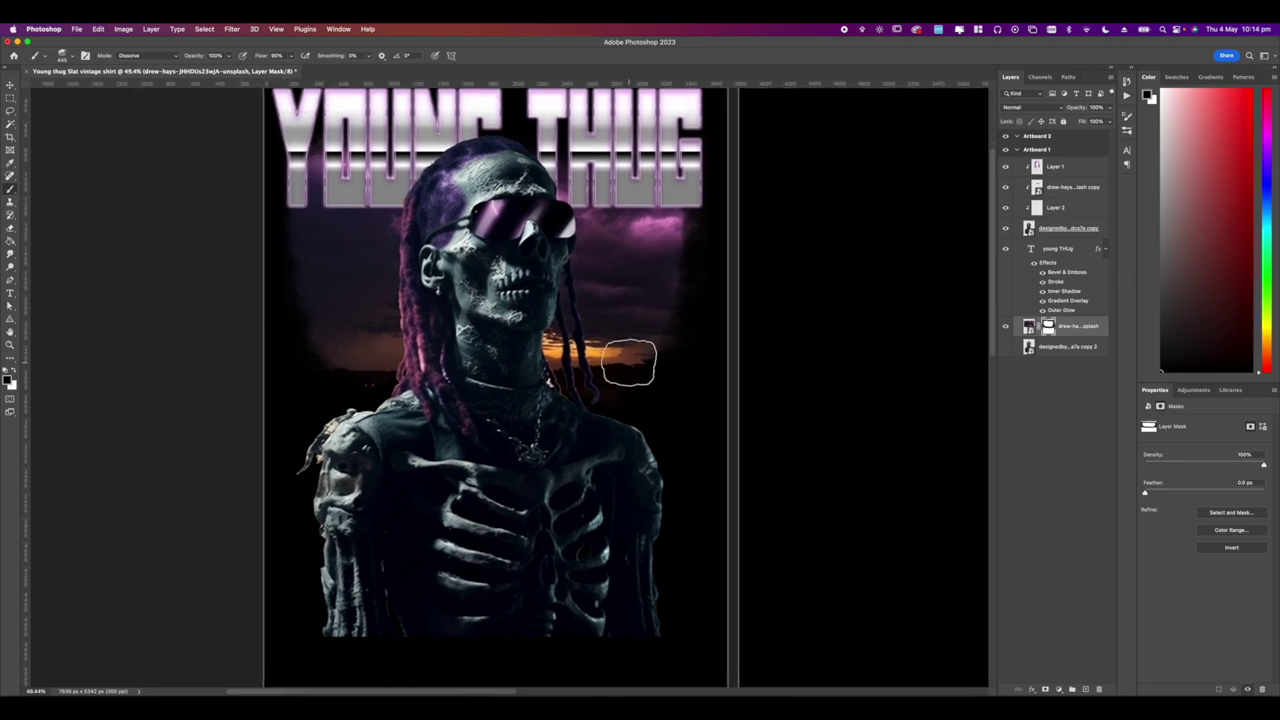
scroll(629, 362, down, 3)
scroll(606, 374, up, 1)
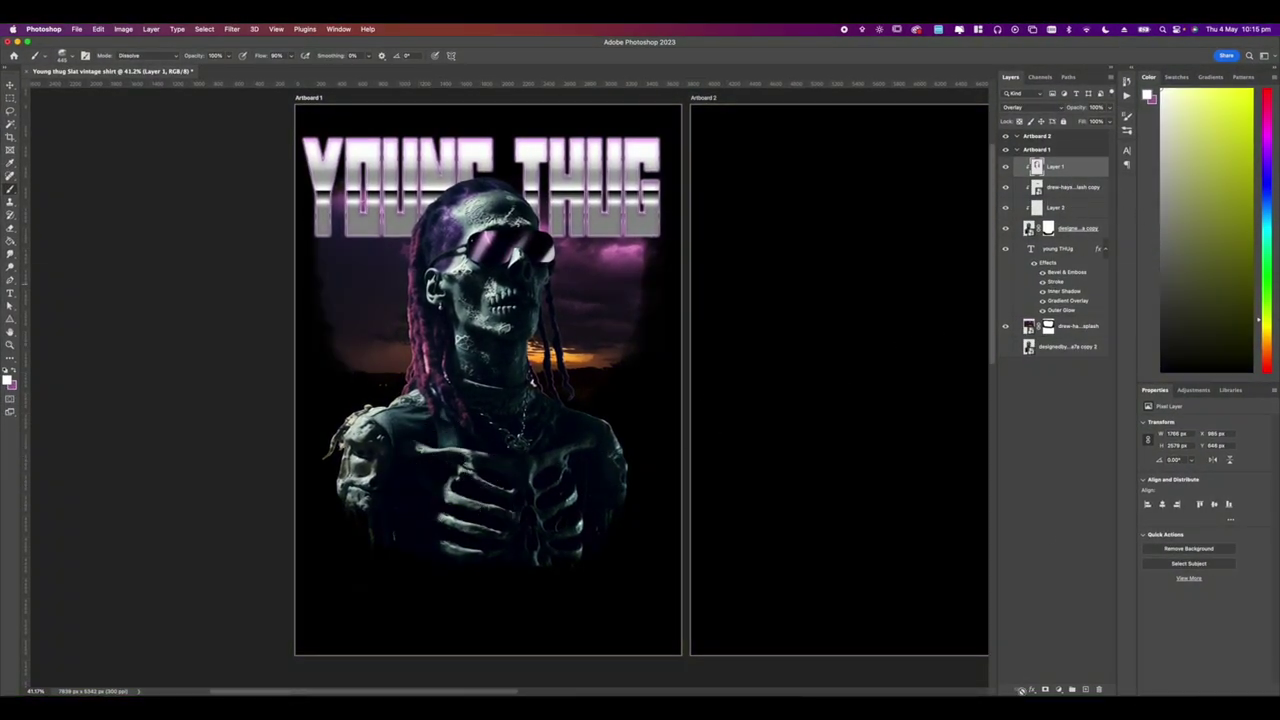
Add a new layer on top and brush a ragged-edged white area across the lower part of Artboard 1 with a textured brush.
click(1084, 690)
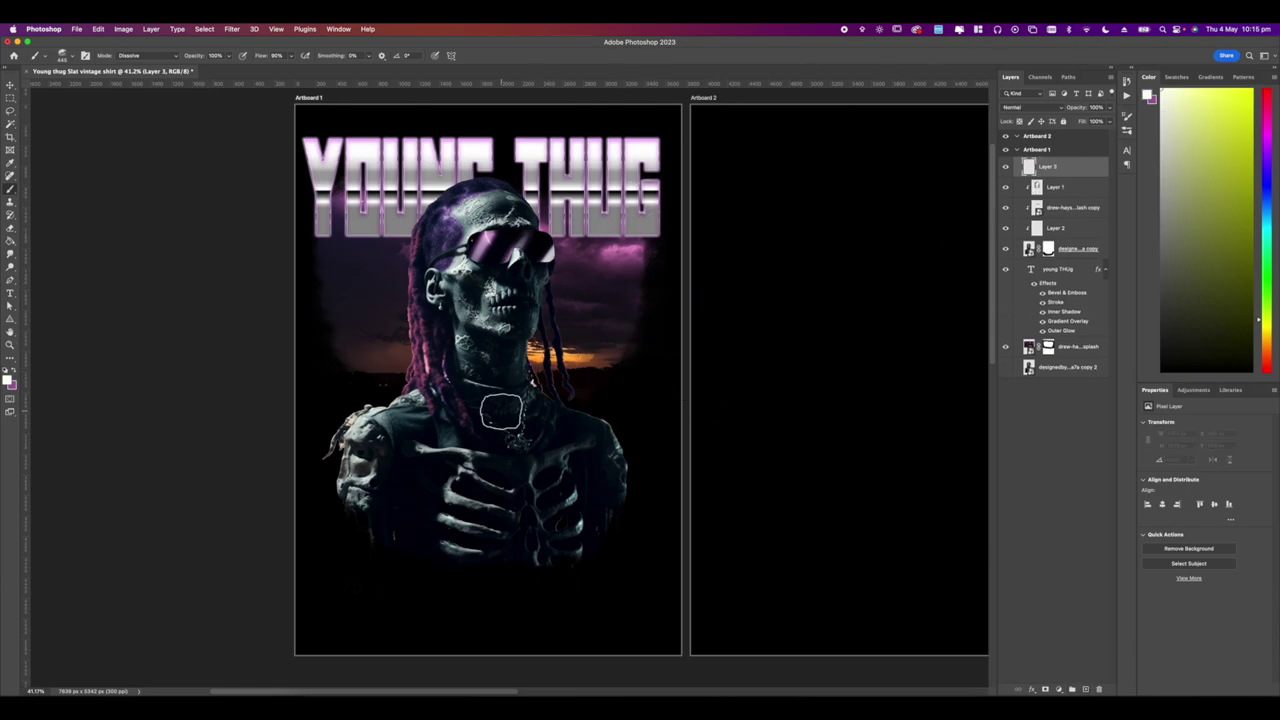
right_click(635, 406)
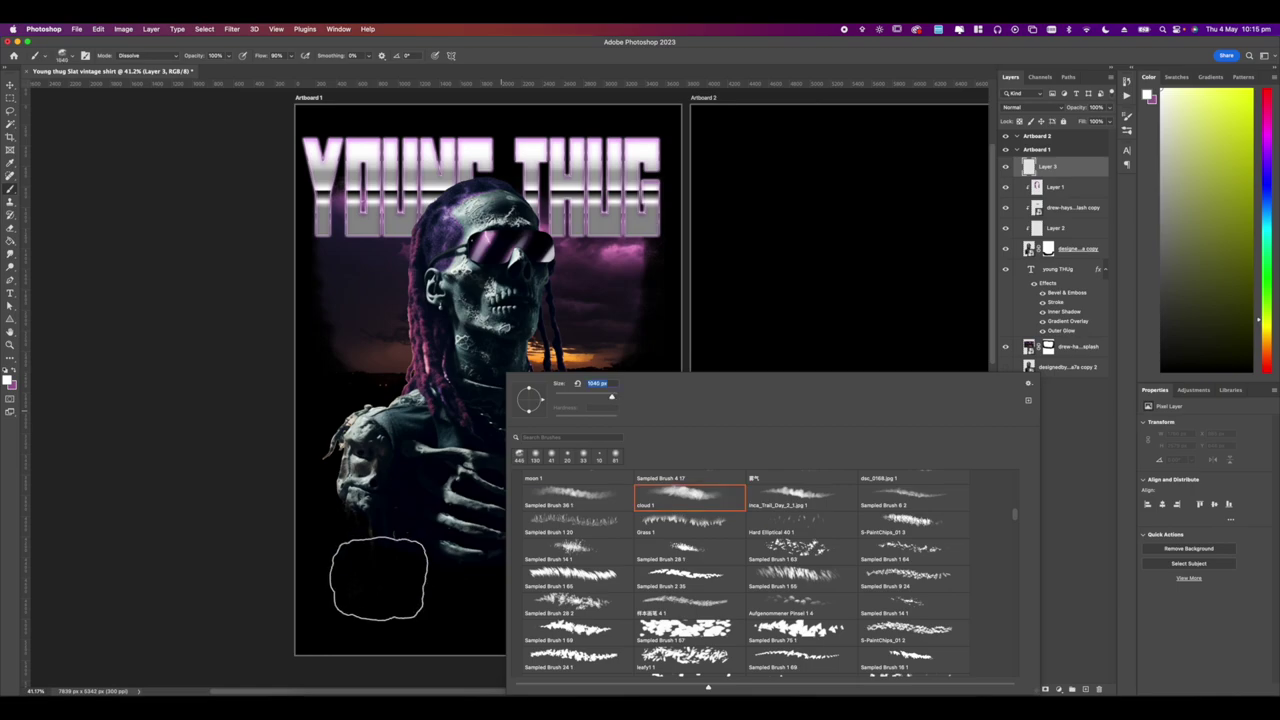
click(565, 494)
mouse_move(398, 580)
mouse_down()
mouse_move(510, 559)
mouse_move(560, 574)
mouse_move(460, 591)
mouse_move(430, 576)
mouse_move(377, 580)
mouse_move(558, 579)
mouse_move(612, 565)
mouse_move(360, 584)
mouse_move(403, 544)
mouse_move(477, 537)
mouse_up()
key(super+z)
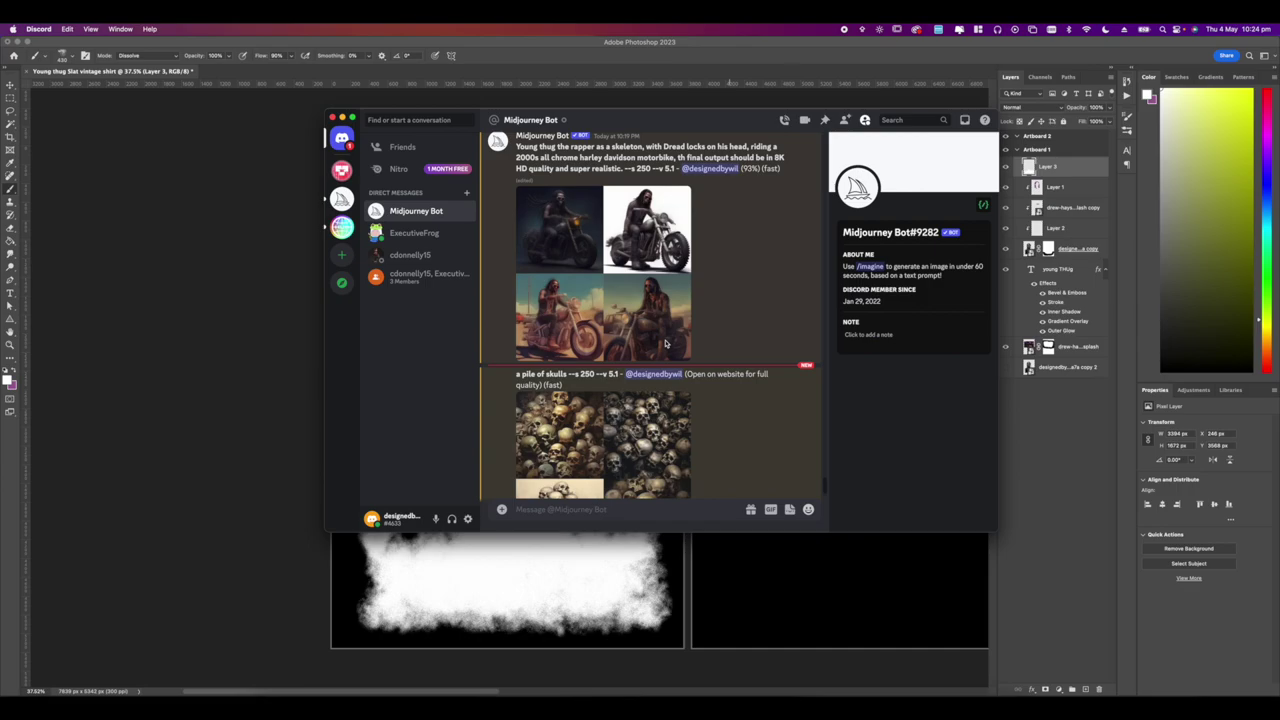
Switch to Discord and browse the Midjourney Bot results for the dreadlocked skeleton on a motorbike.
scroll(665, 343, down, 5)
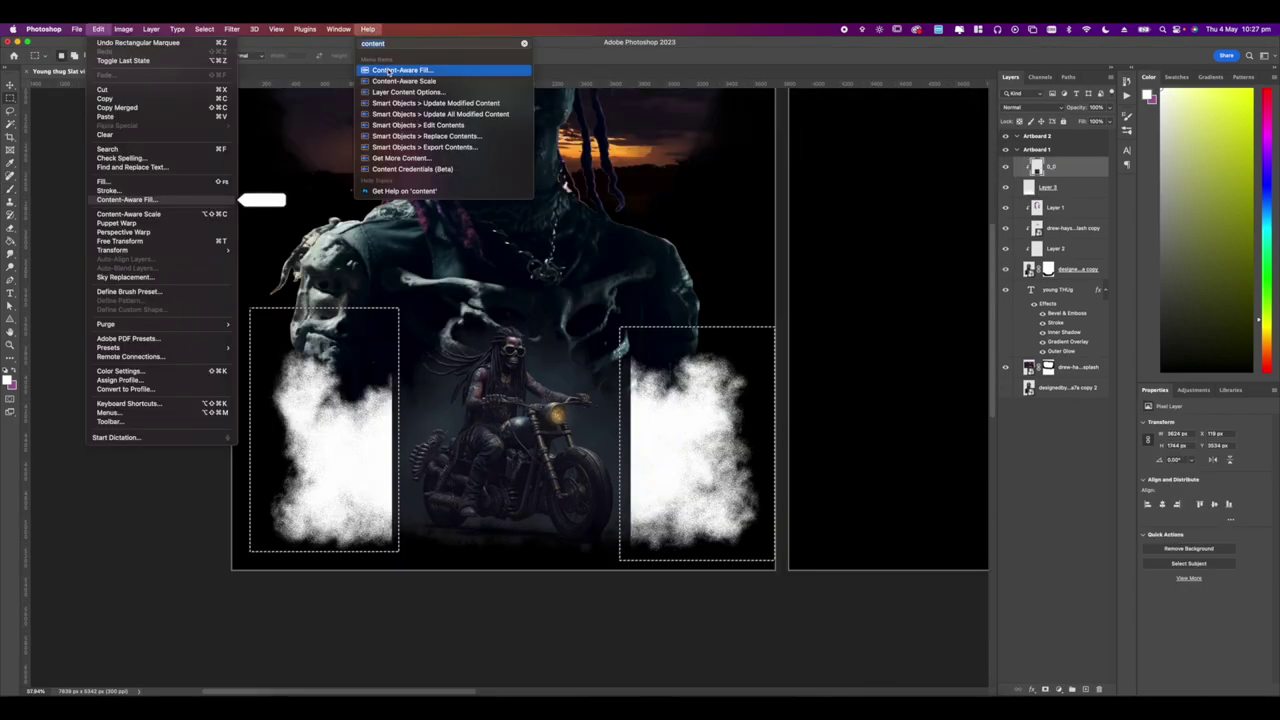
Content-Aware Fill the selected areas on both sides of the biker image, excluding the rider and motorbike from the sampling area, output to a new layer.
click(389, 71)
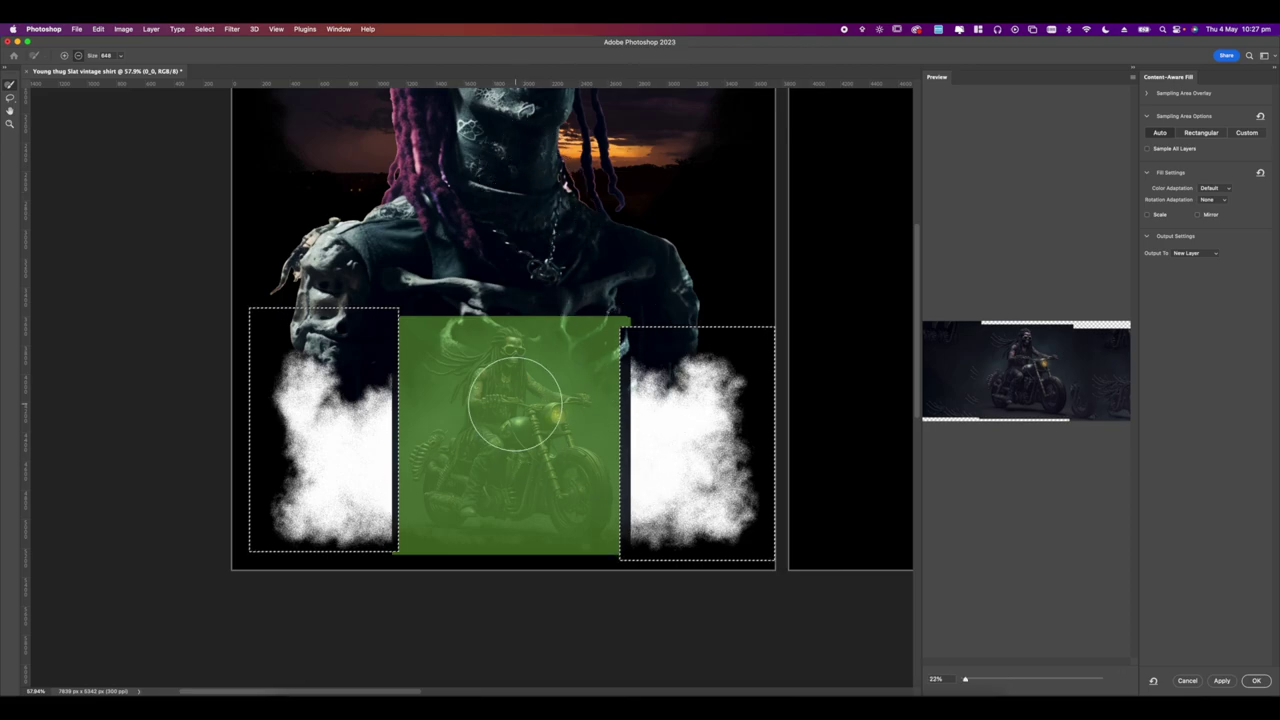
drag(514, 412, 490, 375)
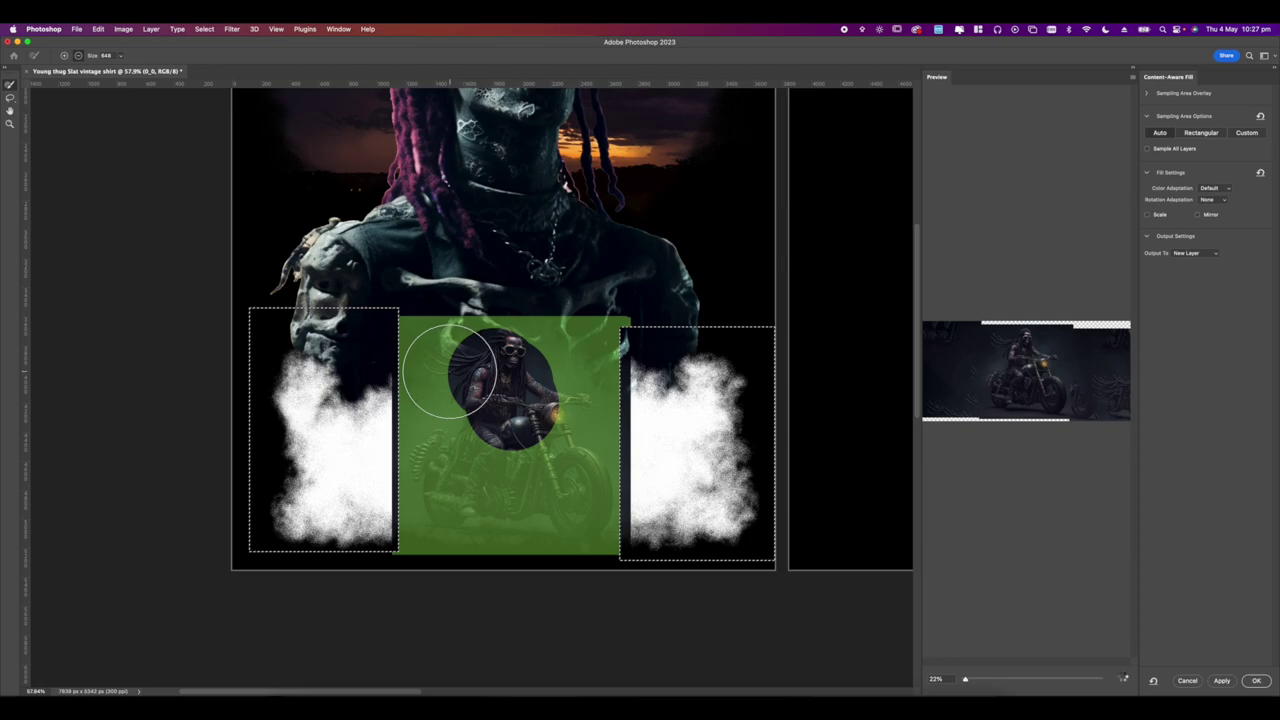
click(451, 372)
click(449, 468)
mouse_move(449, 468)
mouse_down()
mouse_move(469, 491)
mouse_move(485, 489)
mouse_move(518, 482)
mouse_move(532, 460)
mouse_move(567, 498)
mouse_move(553, 413)
mouse_up()
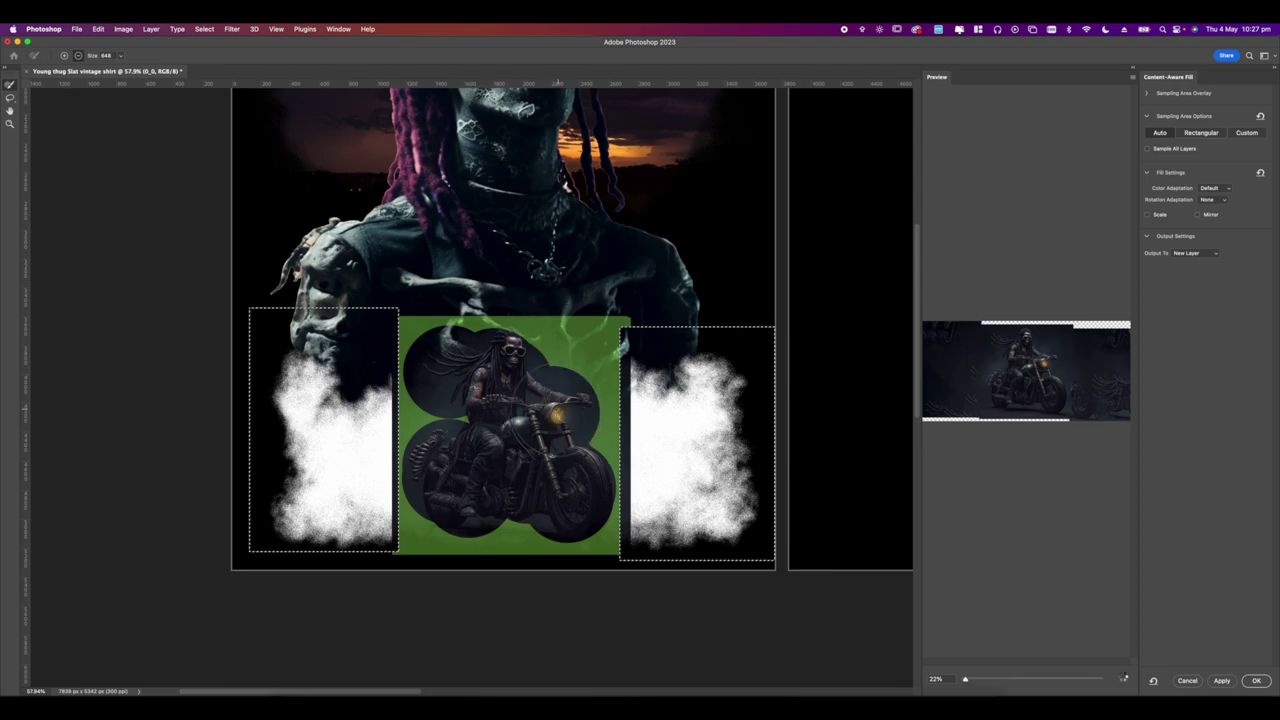
click(483, 416)
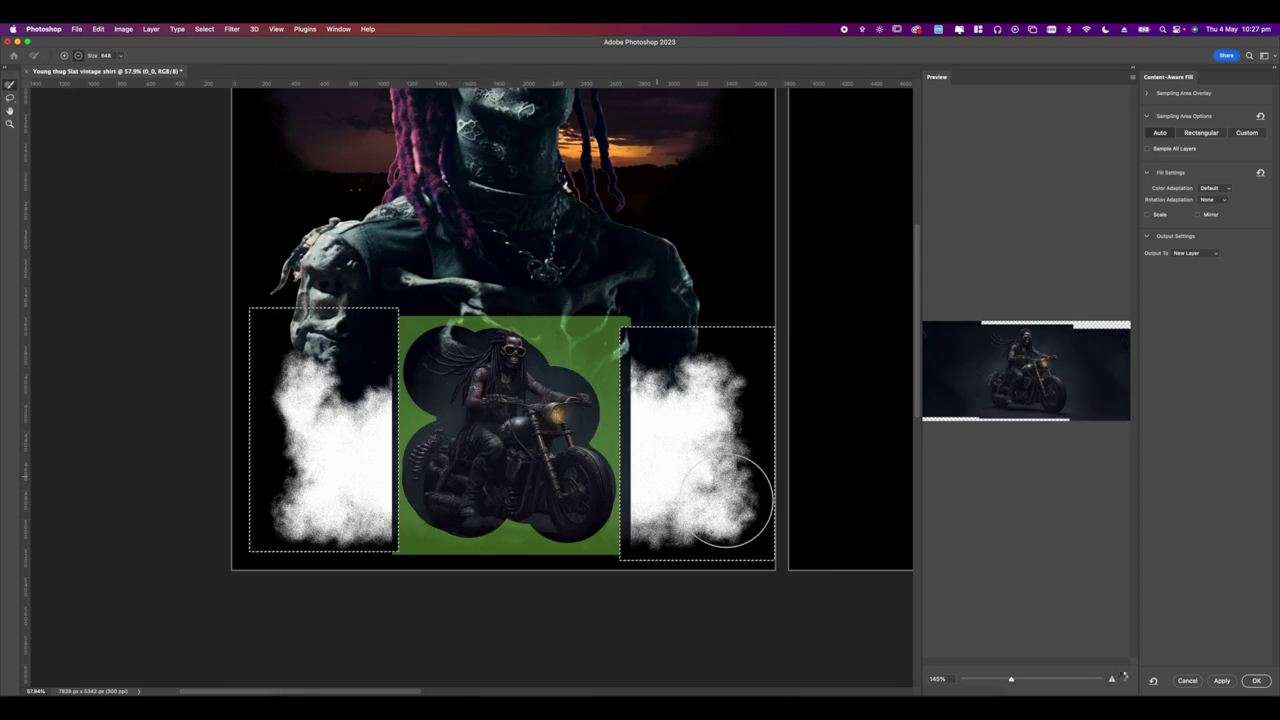
click(1256, 680)
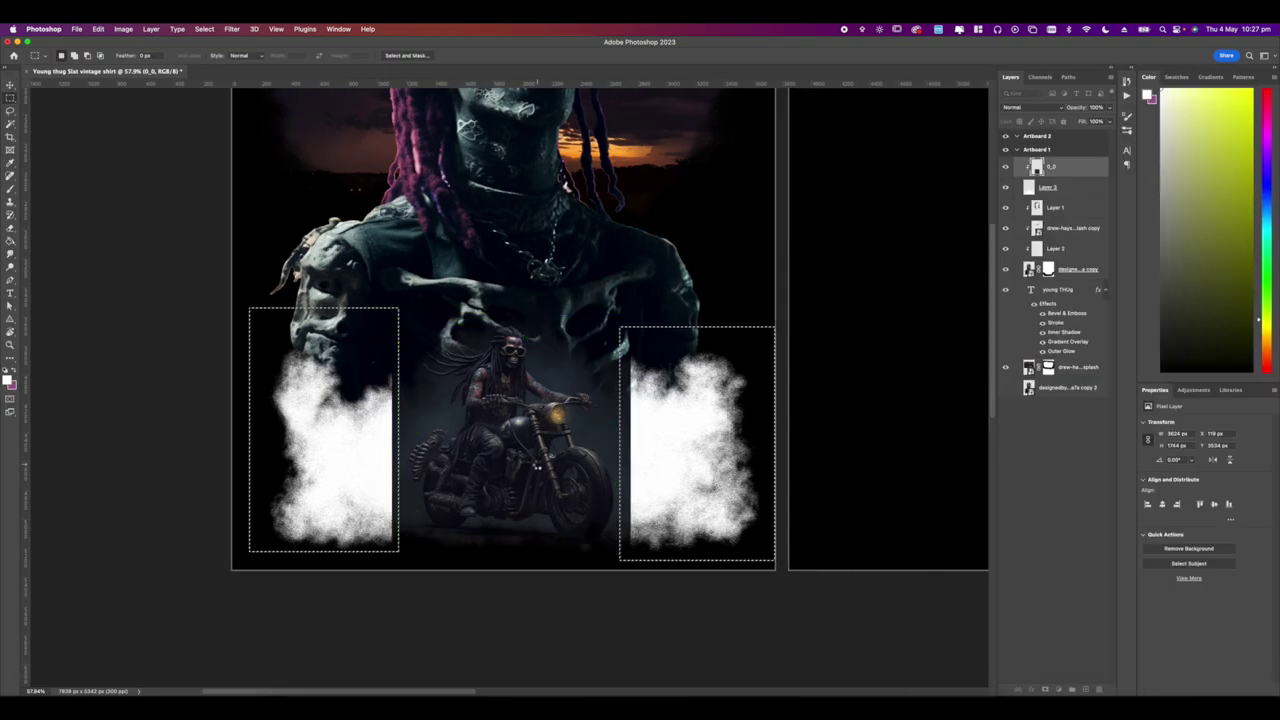
Clip the extended biker image to the ragged white shape beneath it and check the composition.
right_click(1046, 166)
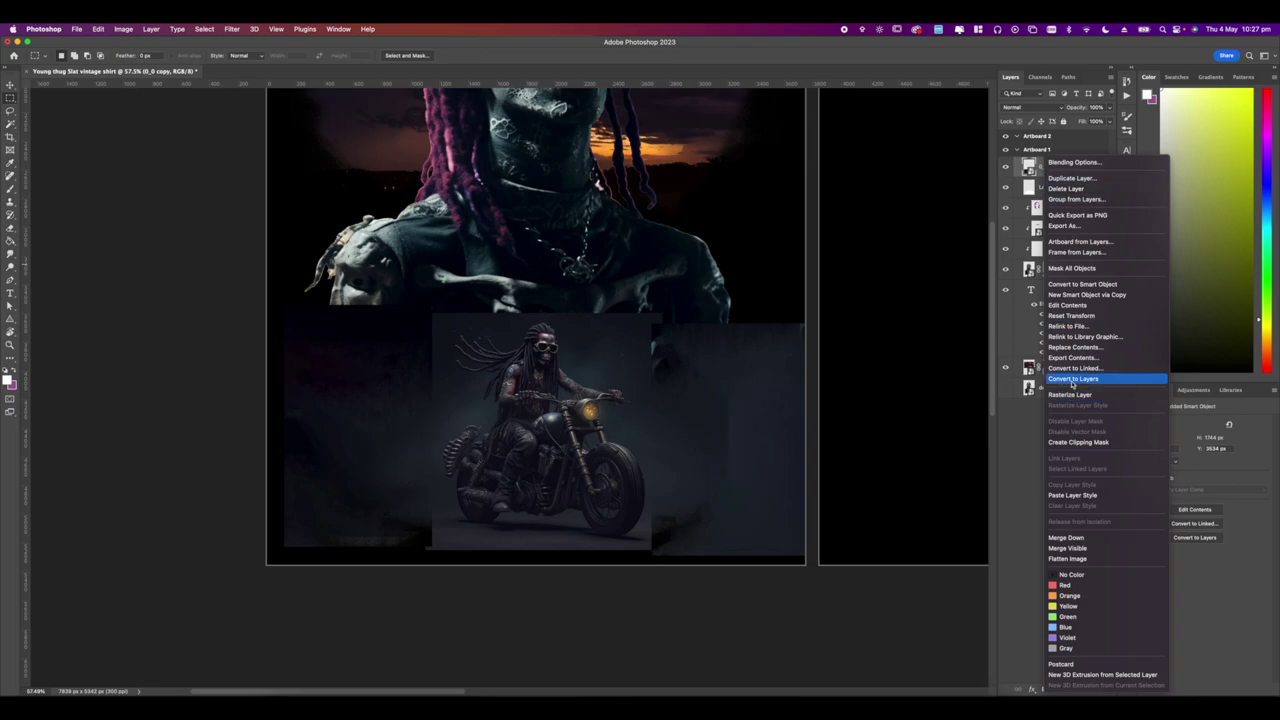
click(1070, 442)
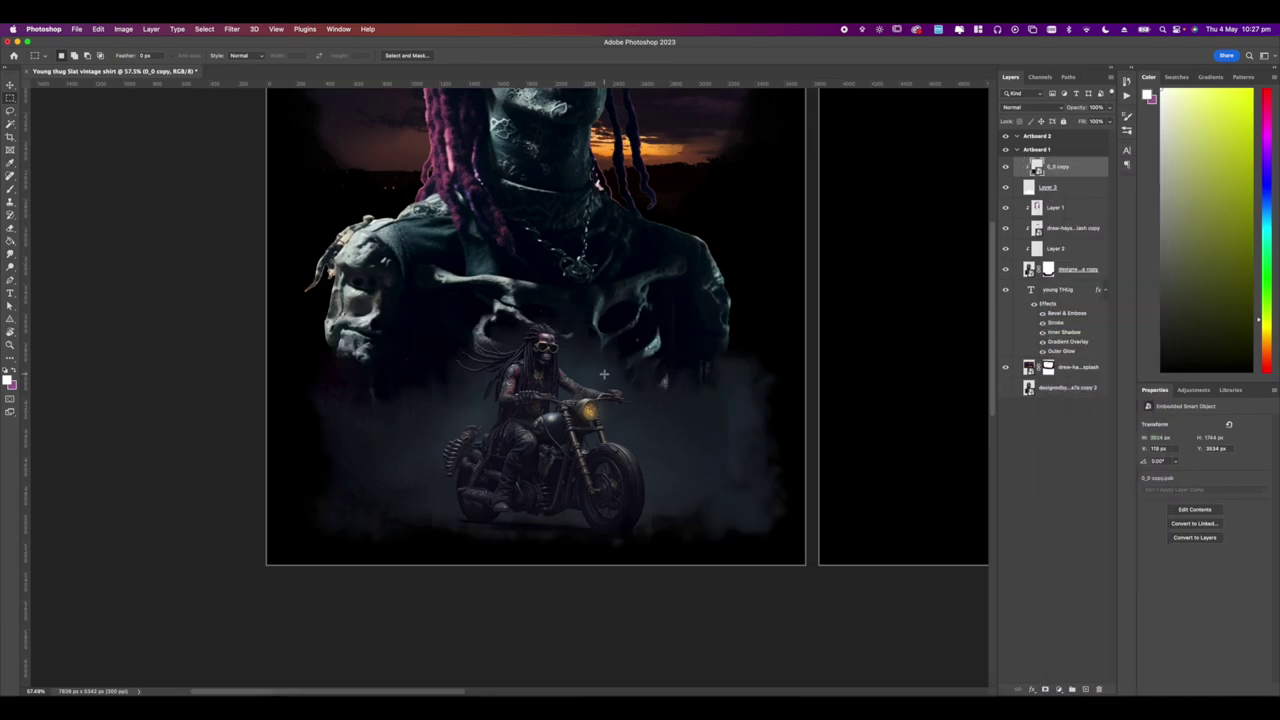
scroll(602, 373, down, 10)
scroll(515, 383, up, 8)
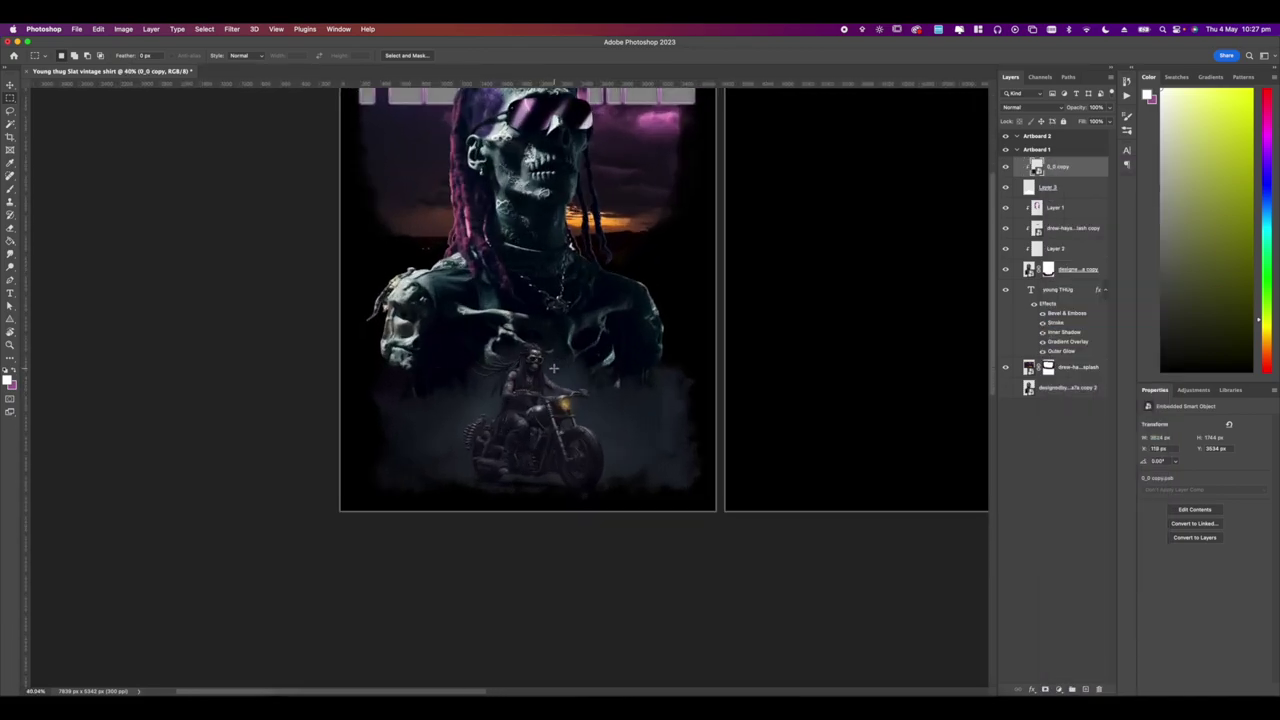
scroll(547, 355, up, 2)
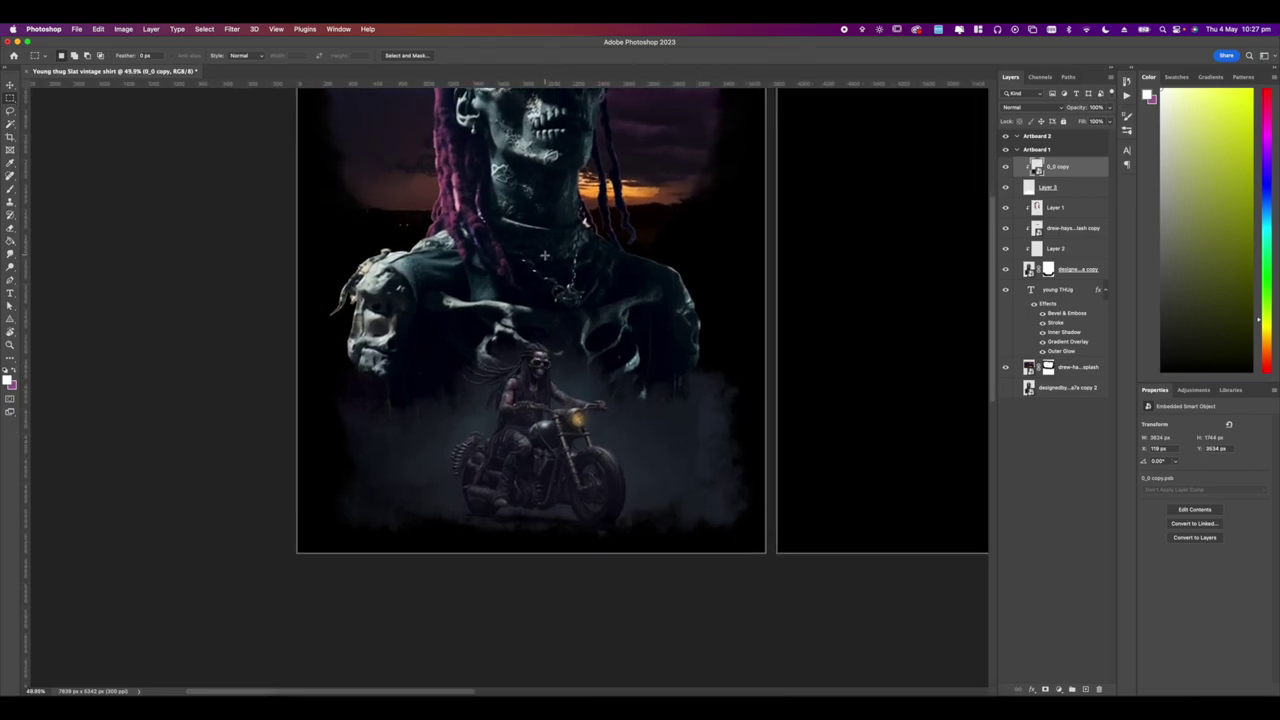
scroll(544, 255, down, 4)
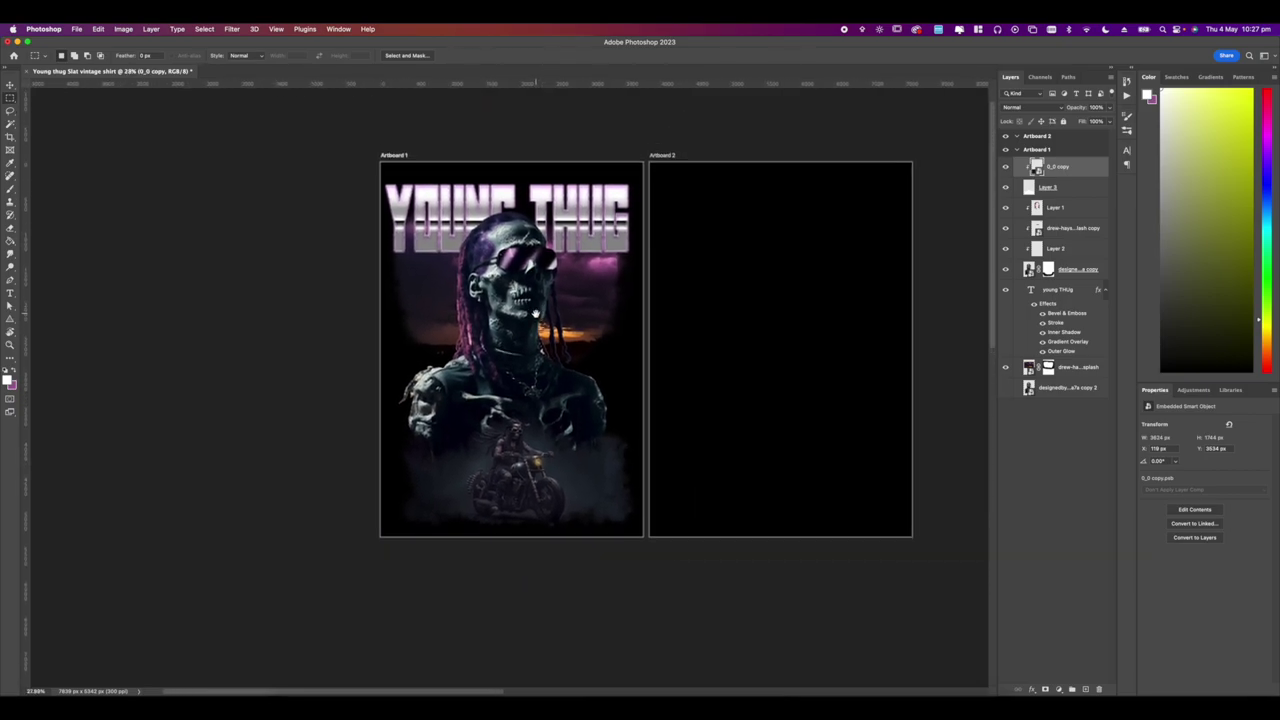
scroll(535, 313, up, 6)
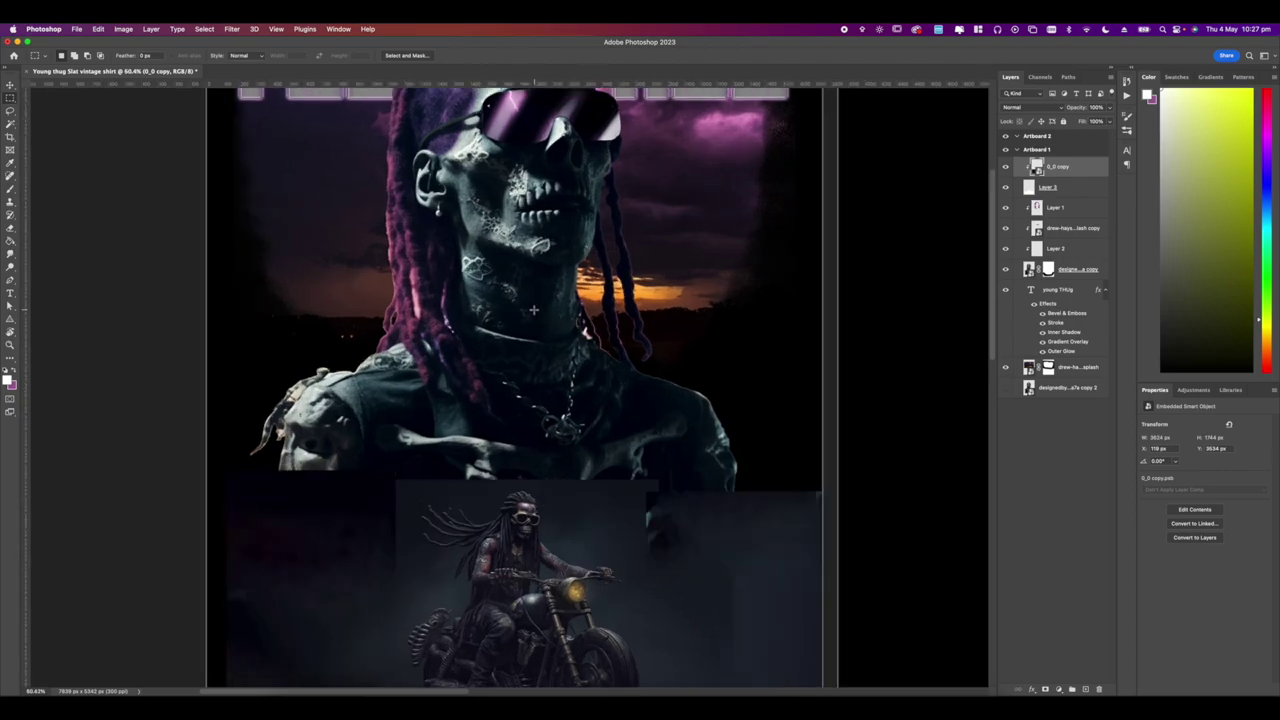
scroll(535, 310, up, 2)
scroll(560, 290, down, 5)
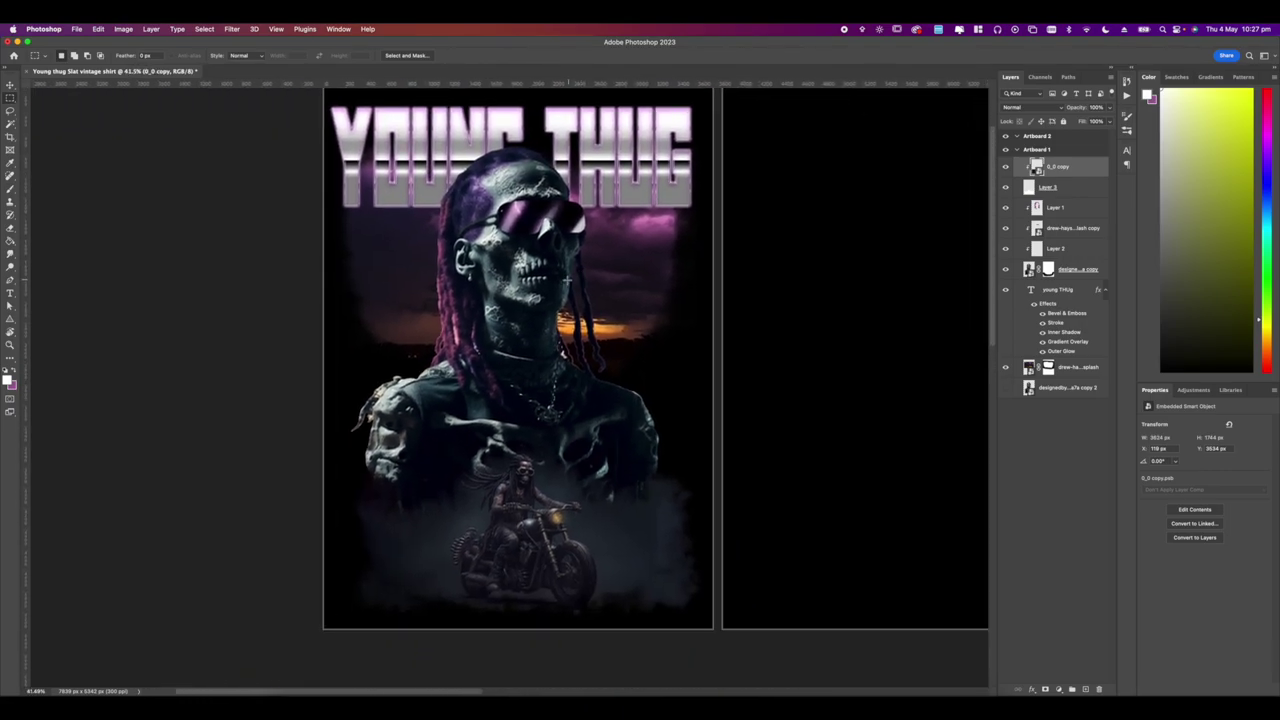
Move the biker image together with its white base shape slightly upwards under the skeleton's chest and apply the transform.
click(1067, 188)
shift+click(1067, 168)
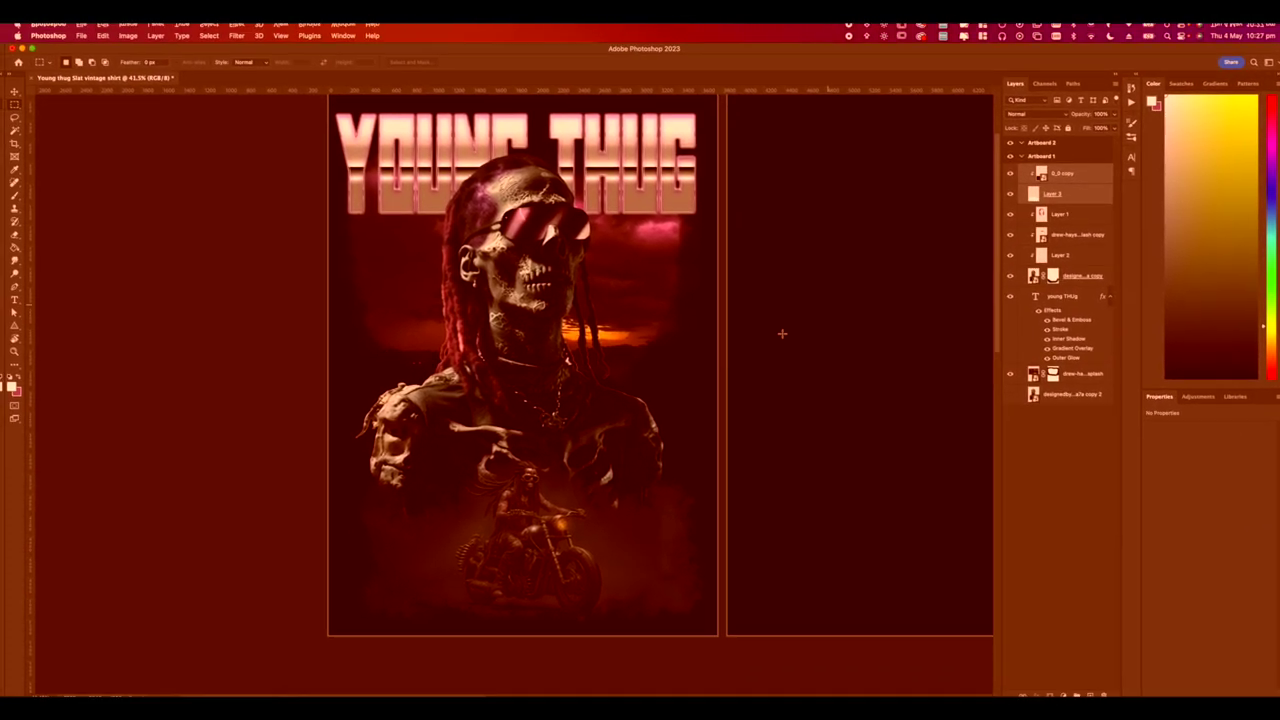
key(super+t)
drag(561, 538, 566, 520)
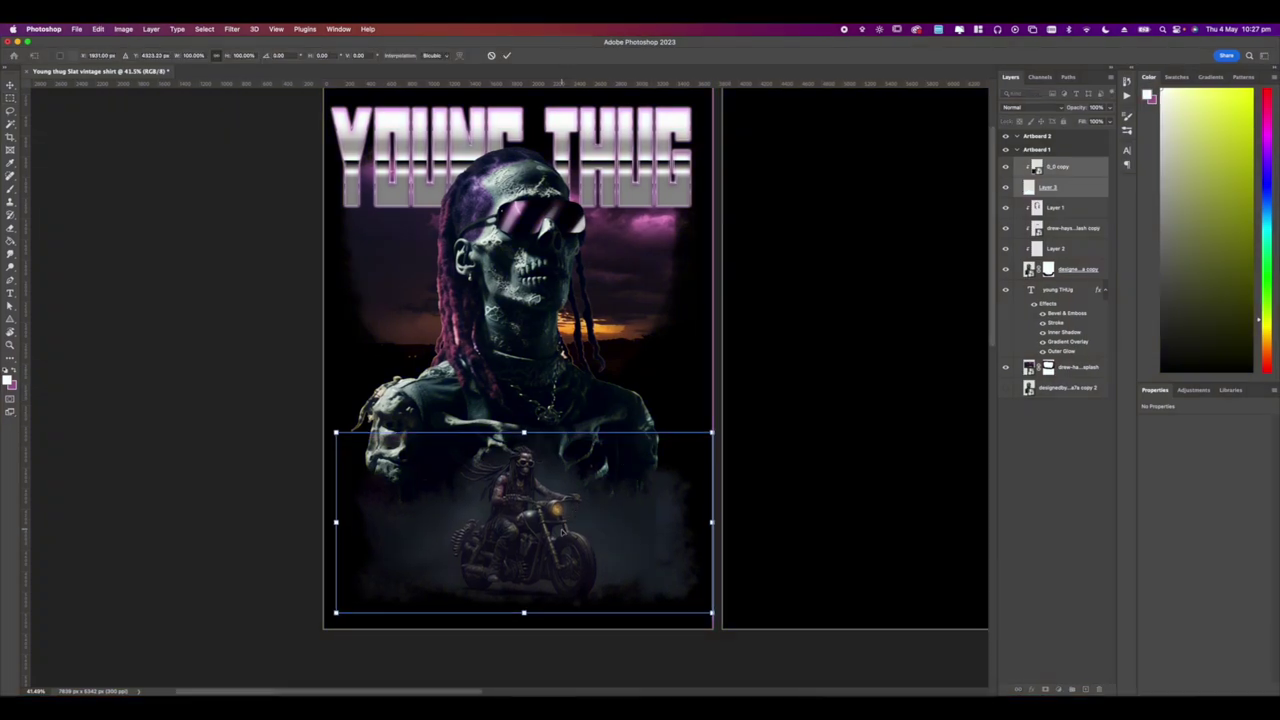
key(Return)
scroll(560, 440, down, 4)
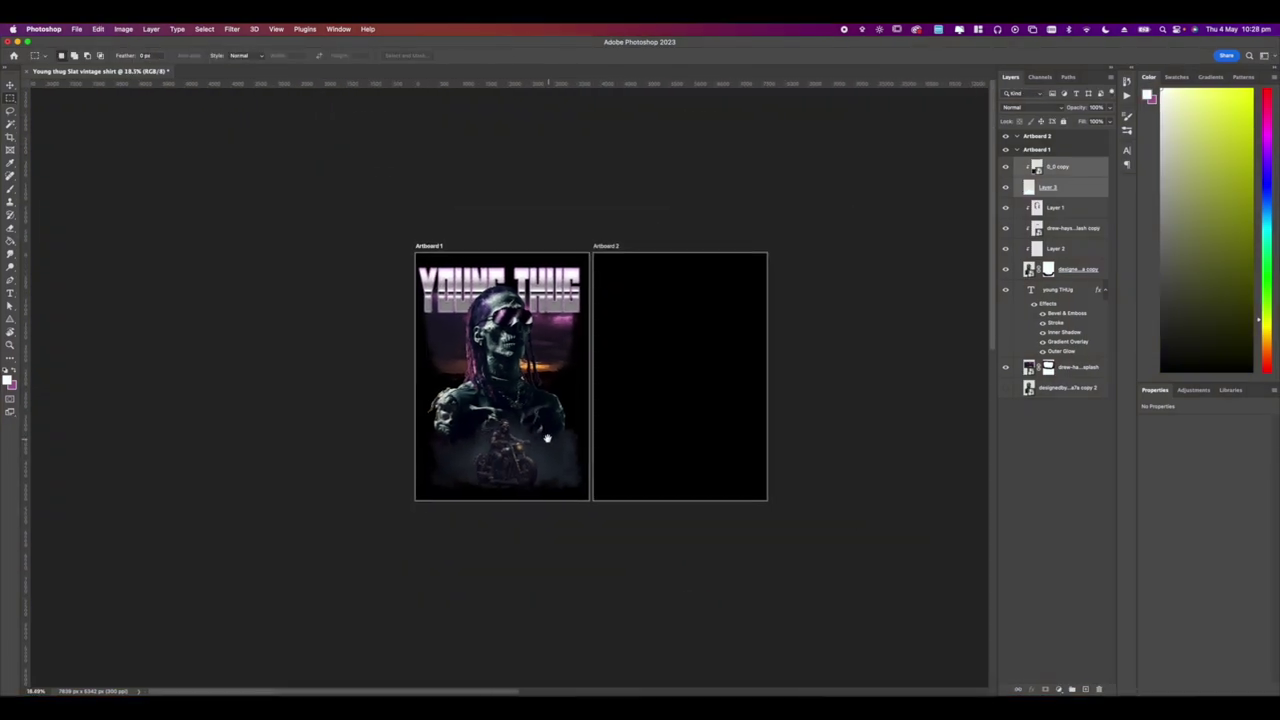
scroll(547, 438, up, 3)
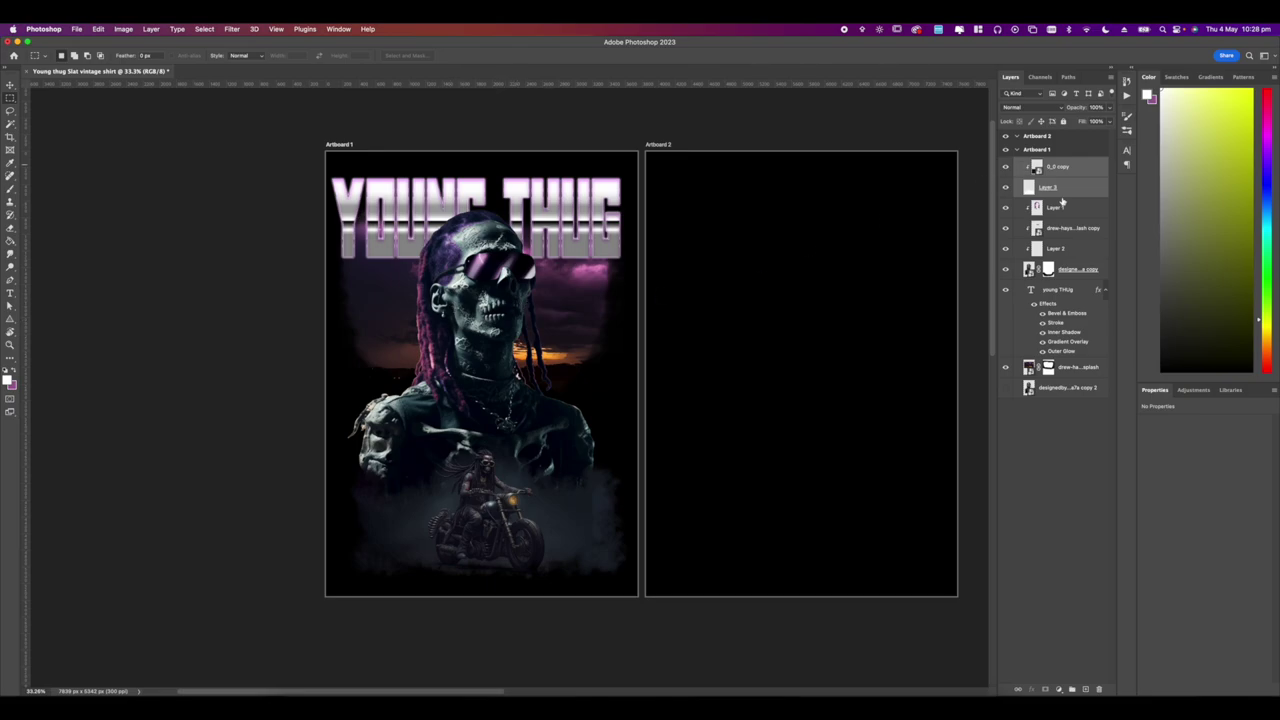
Add a new layer directly above the storm-sky photo and stamp a white lightning bolt behind the portrait with a lightning brush.
click(1068, 272)
click(1062, 376)
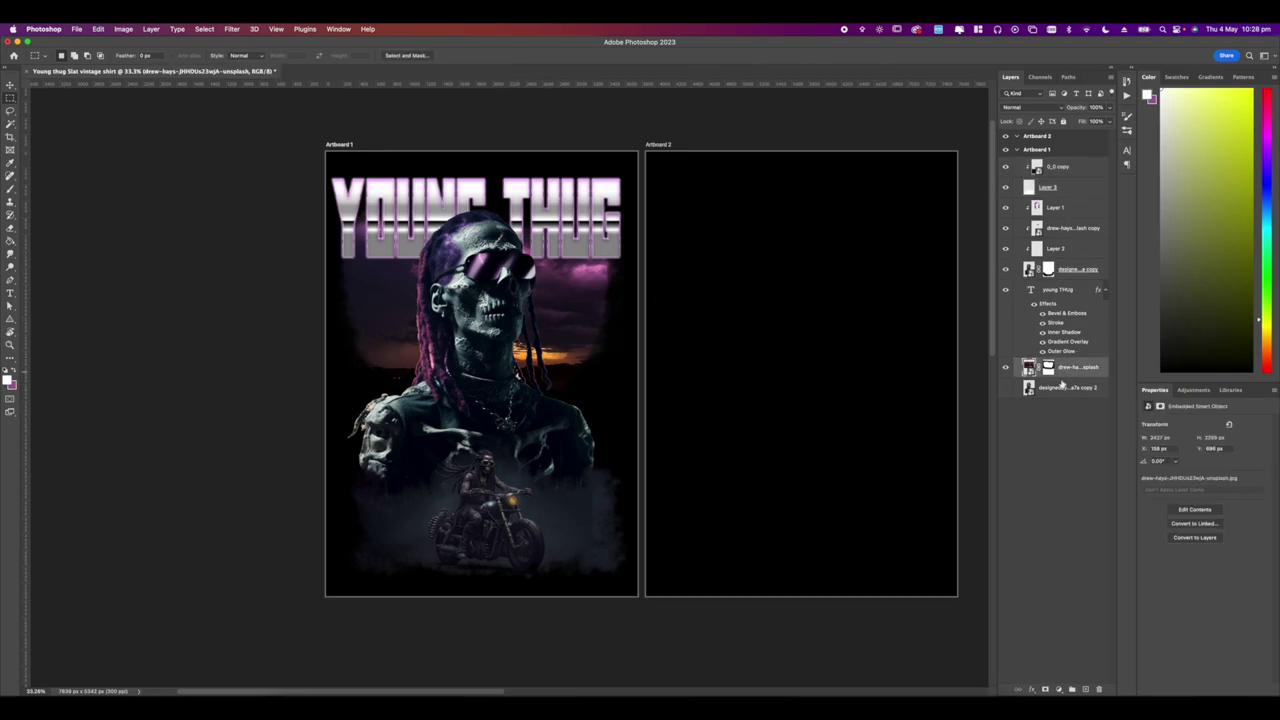
click(1087, 691)
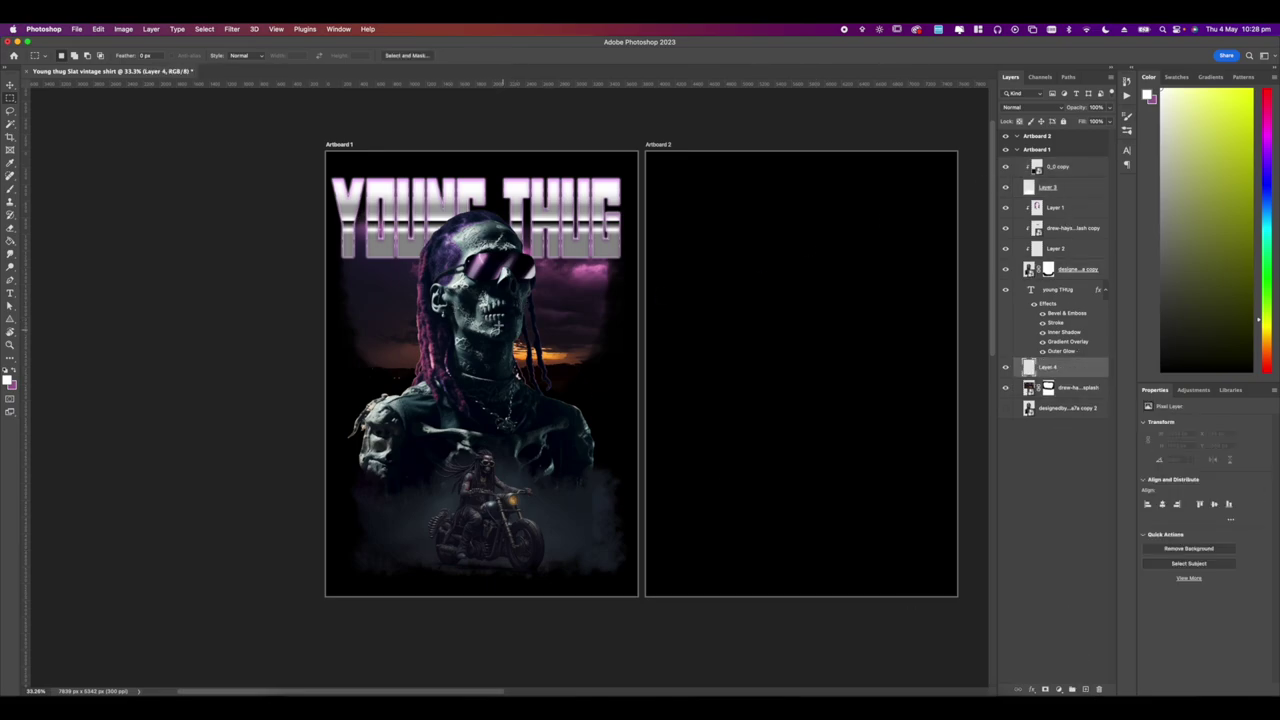
scroll(500, 330, up, 2)
key(b)
drag(582, 336, 608, 320)
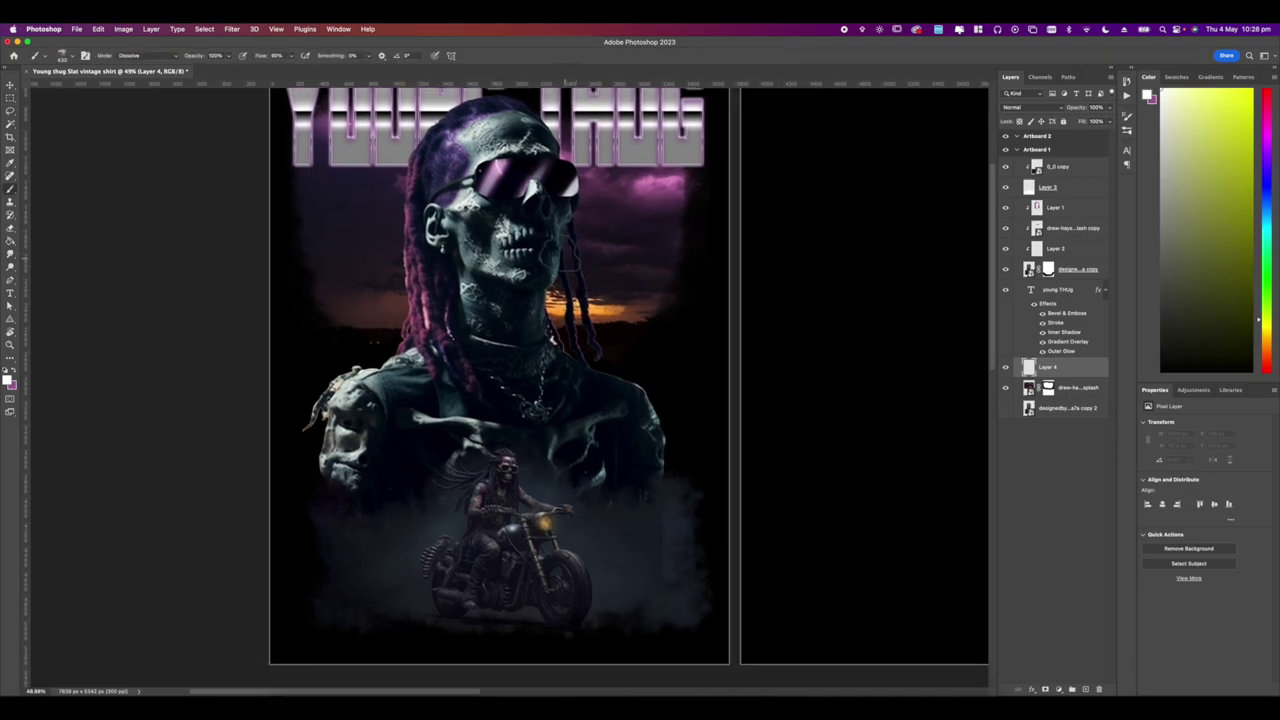
right_click(565, 254)
click(697, 397)
click(433, 262)
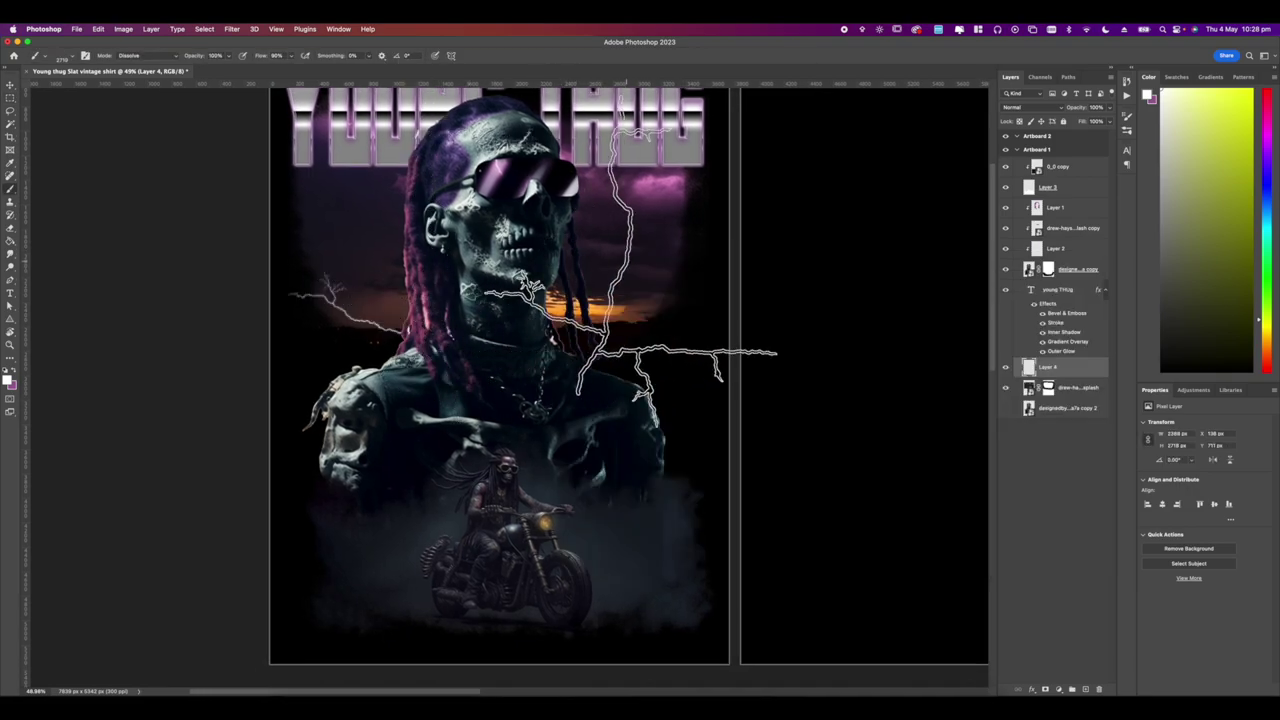
Pick the Lightning 5_7 brush and stamp white lightning bolts in the sky beside the skeleton's head.
right_click(527, 328)
click(798, 495)
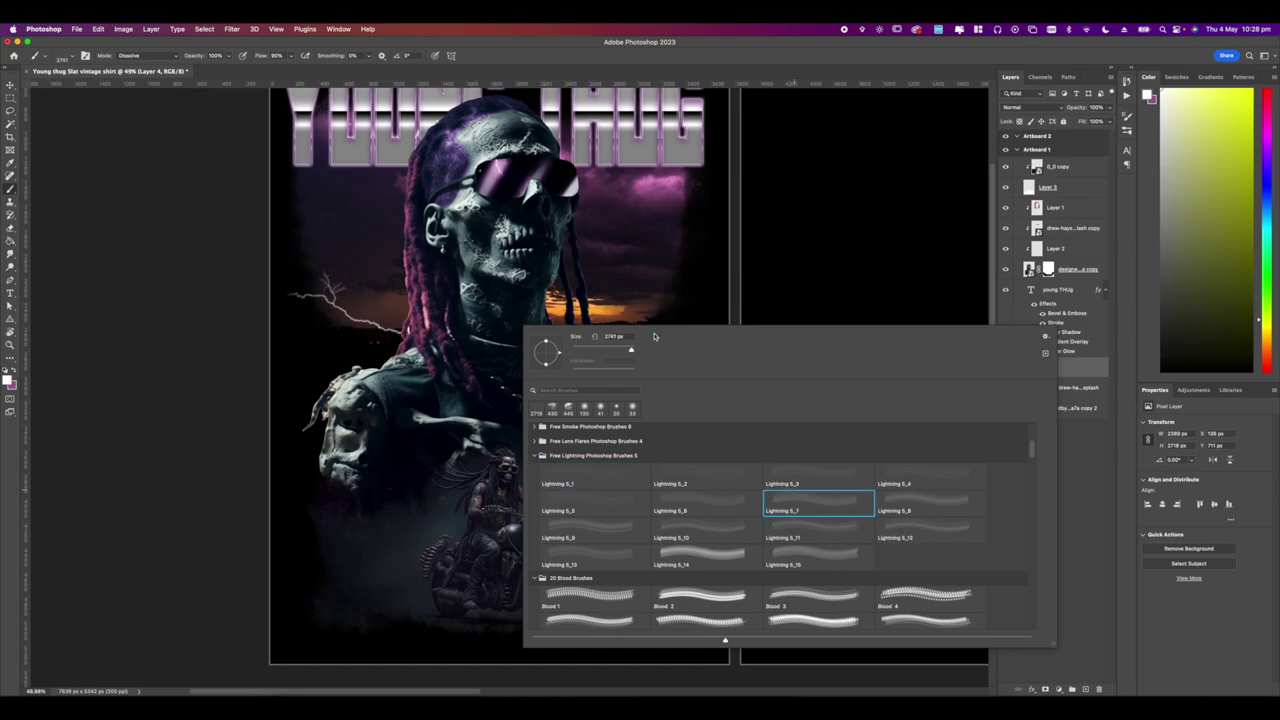
click(632, 240)
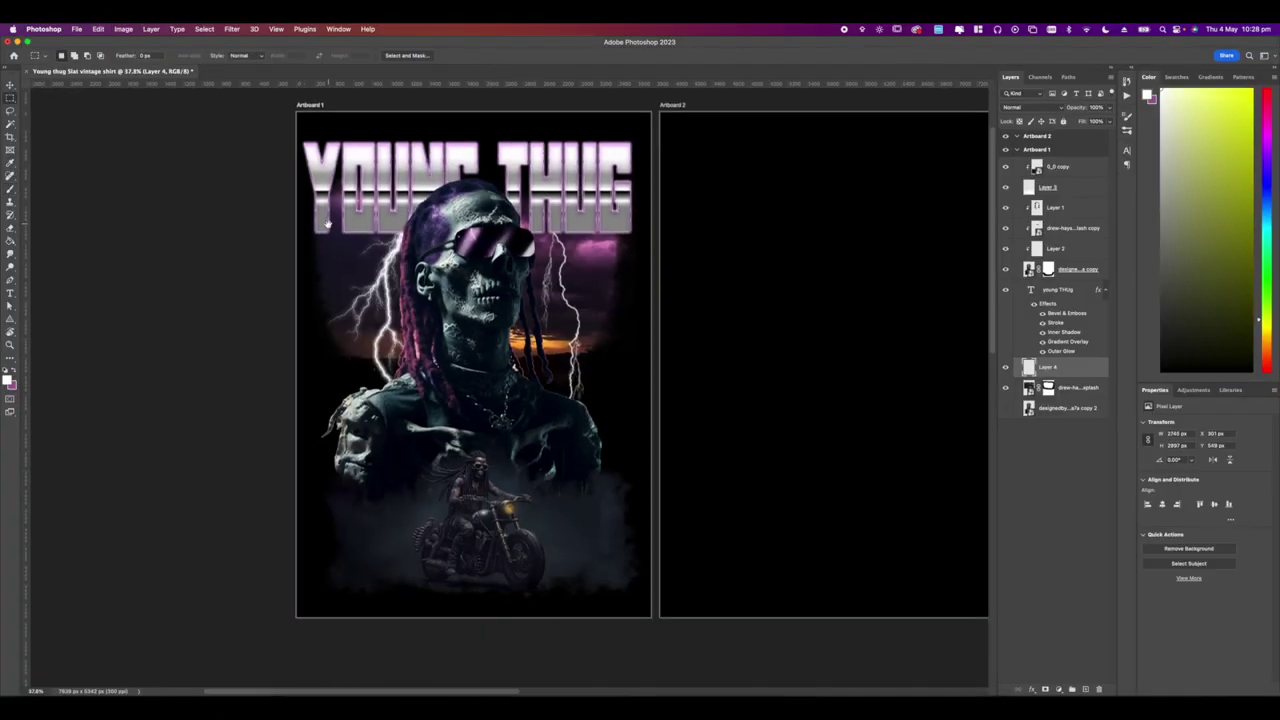
Group all artwork layers from the storm-sky photo up to the biker image, and toggle the group's visibility to check it.
scroll(464, 340, up, 3)
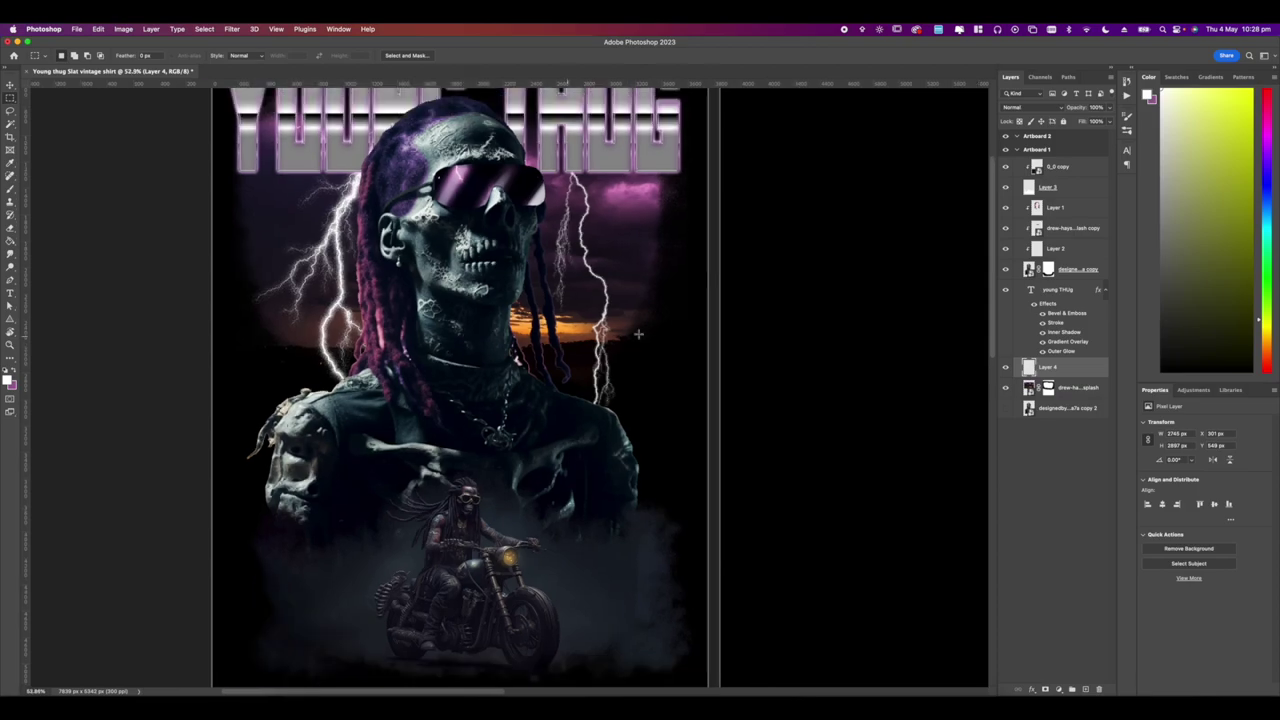
click(1059, 387)
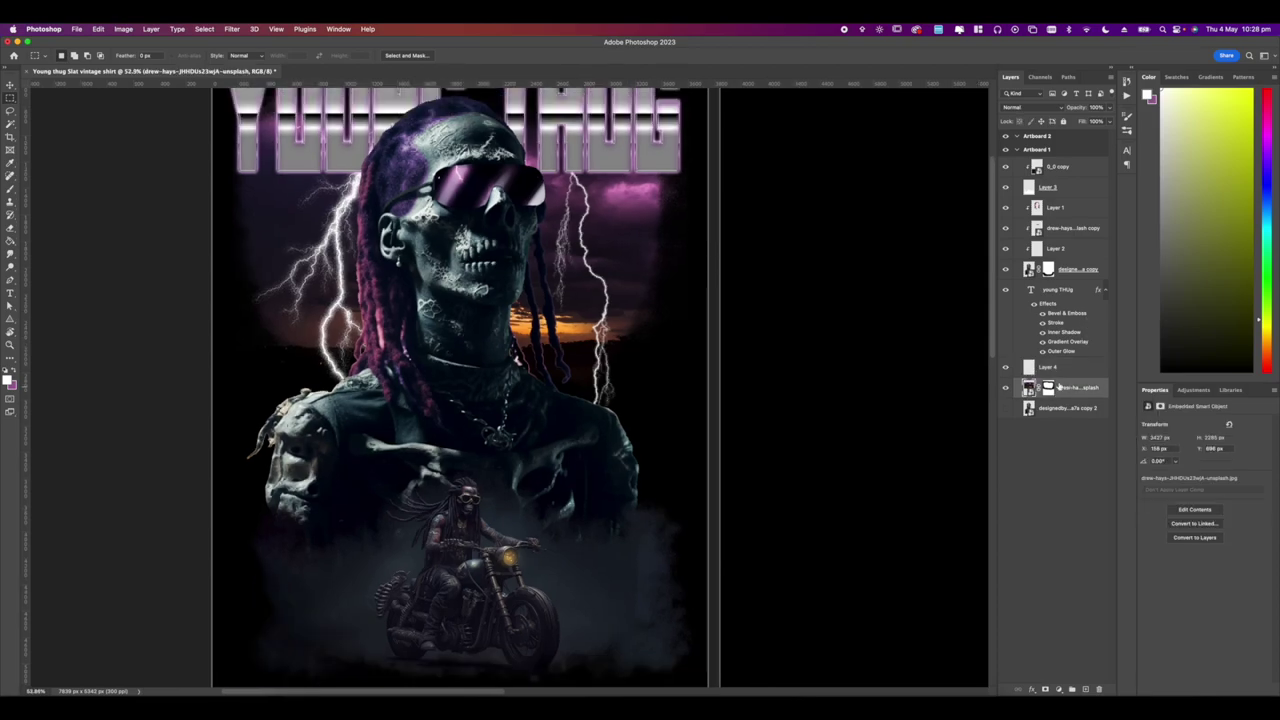
shift+click(1049, 172)
key(super+g)
scroll(880, 260, down, 3)
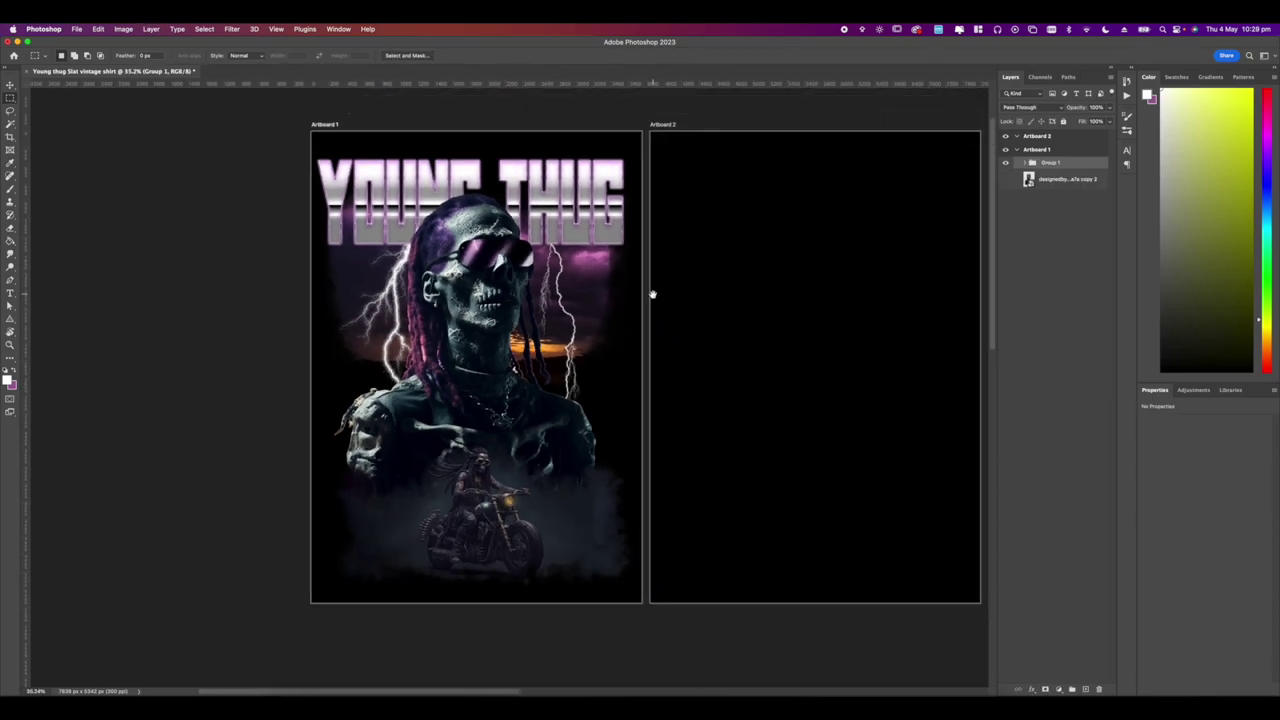
click(1005, 162)
click(1005, 162)
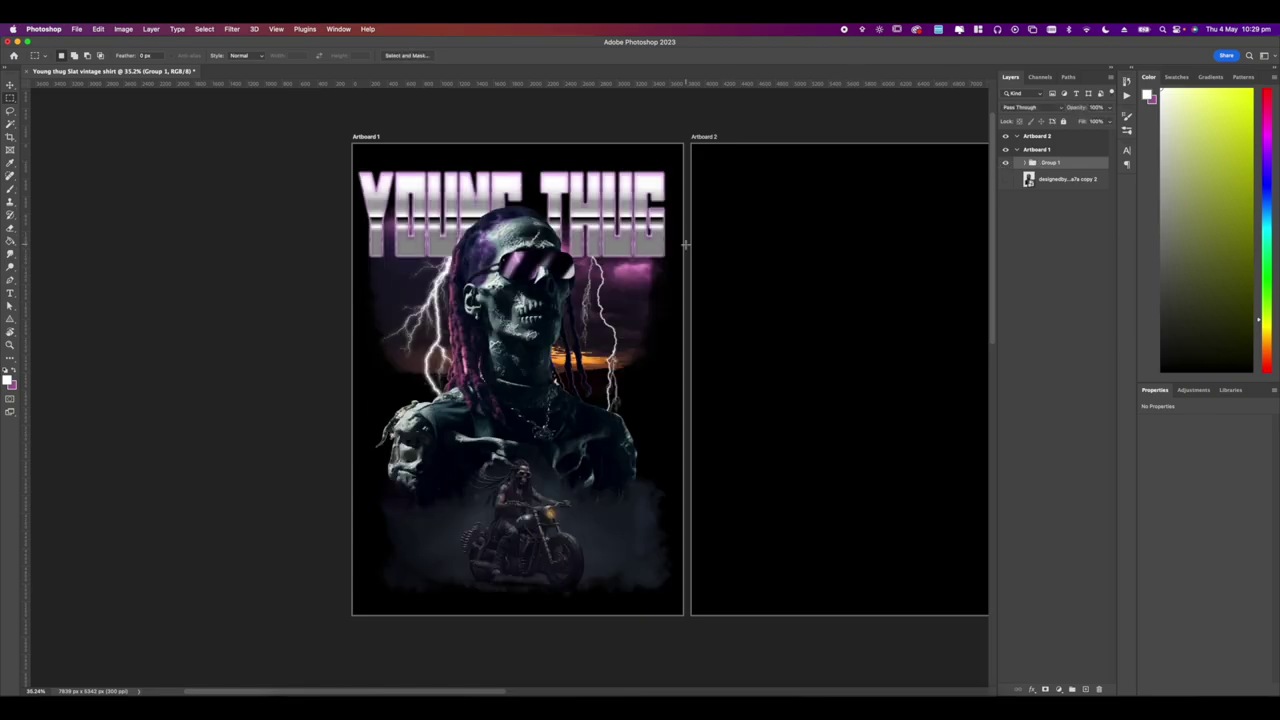
Duplicate the artwork group on Artboard 1 and hide the copy as a backup.
scroll(884, 212, right, 1)
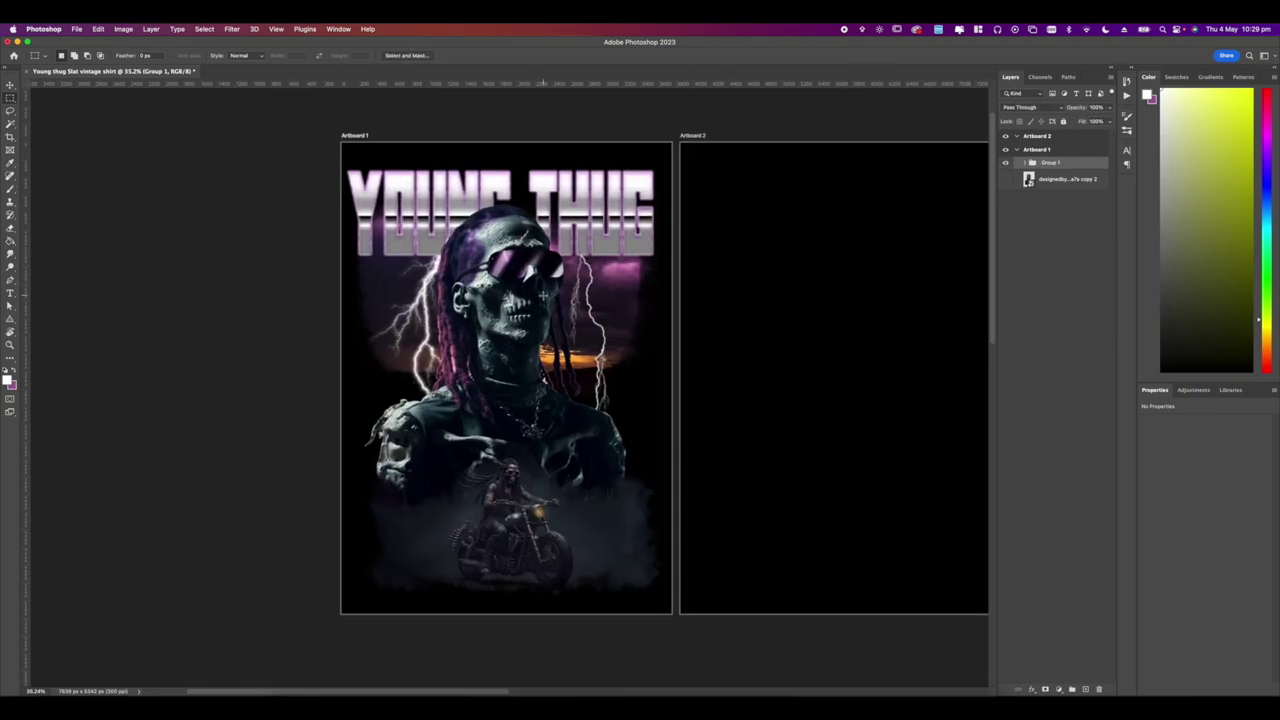
scroll(568, 375, up, 2)
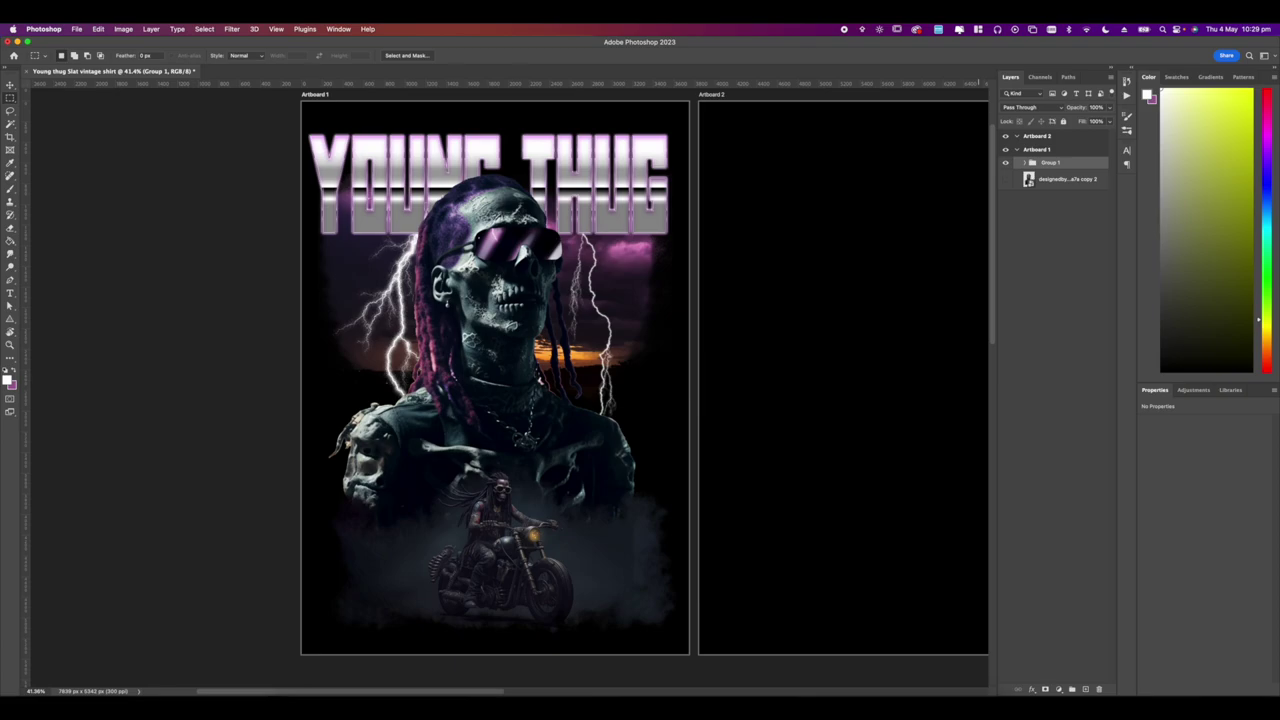
drag(1058, 174, 1055, 172)
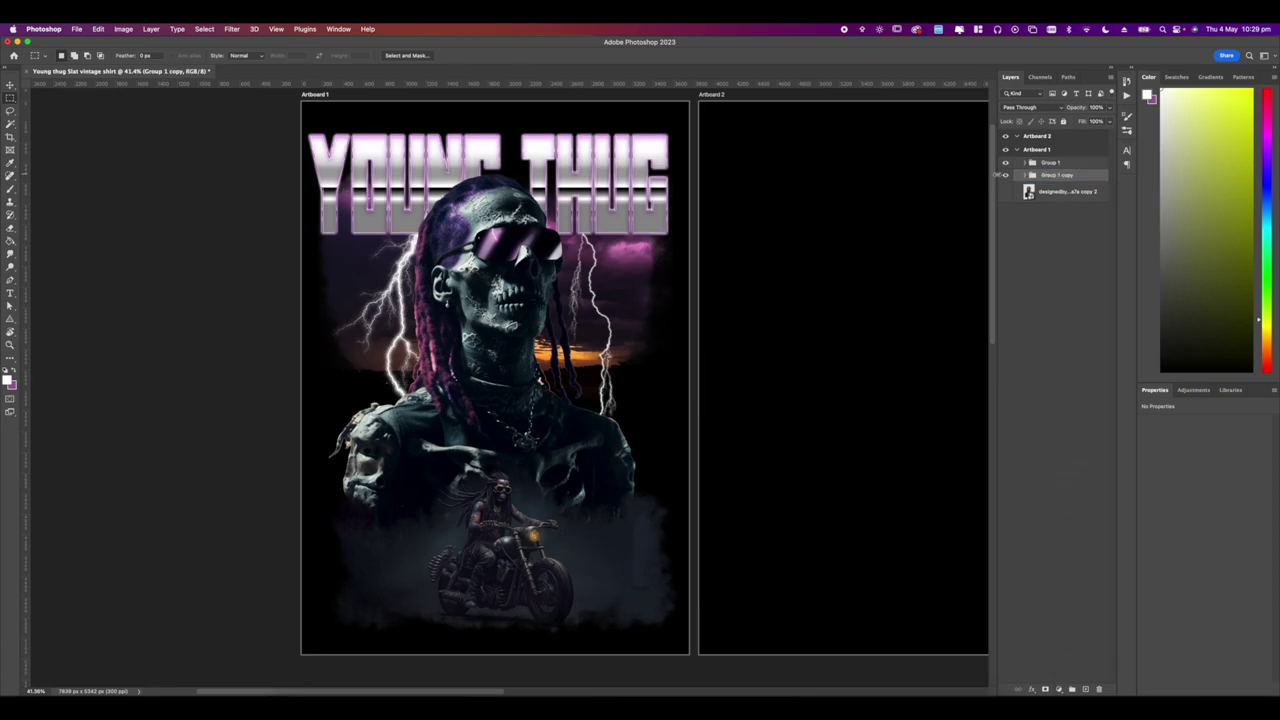
click(1007, 176)
Convert the original artwork group to a smart object and apply an Add Noise filter with uniform, monochromatic grain.
right_click(1048, 163)
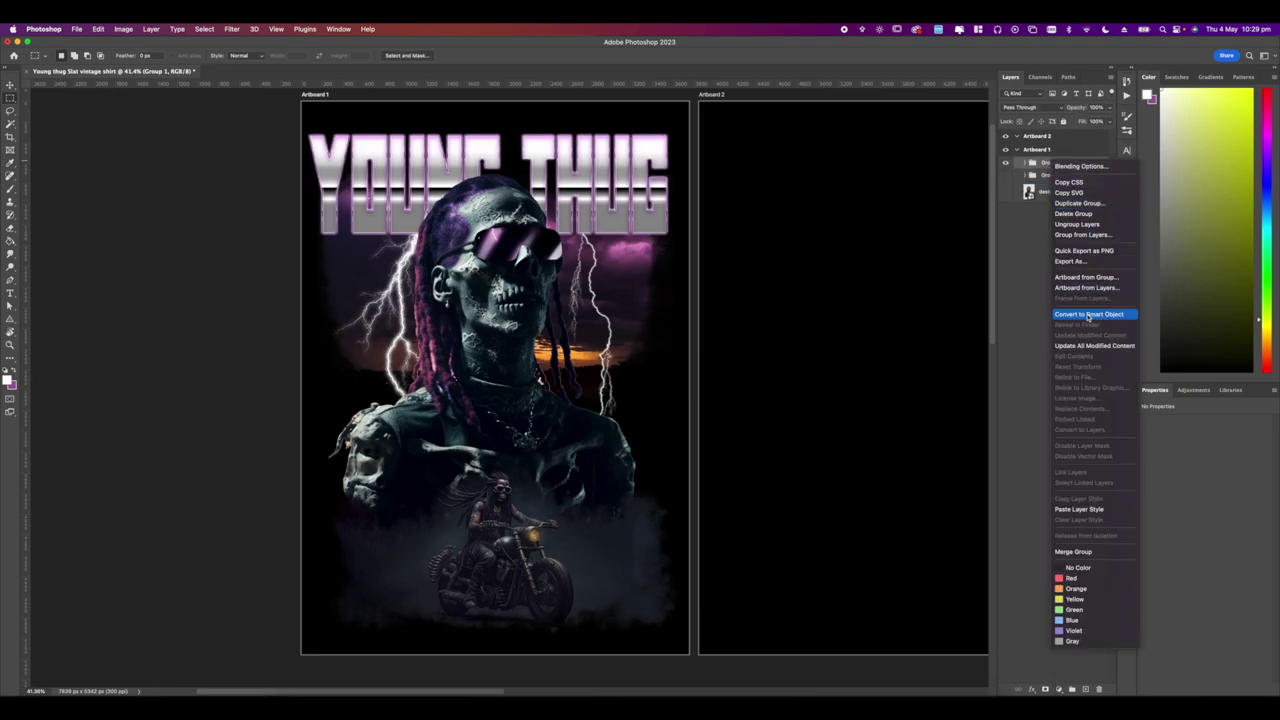
click(1095, 311)
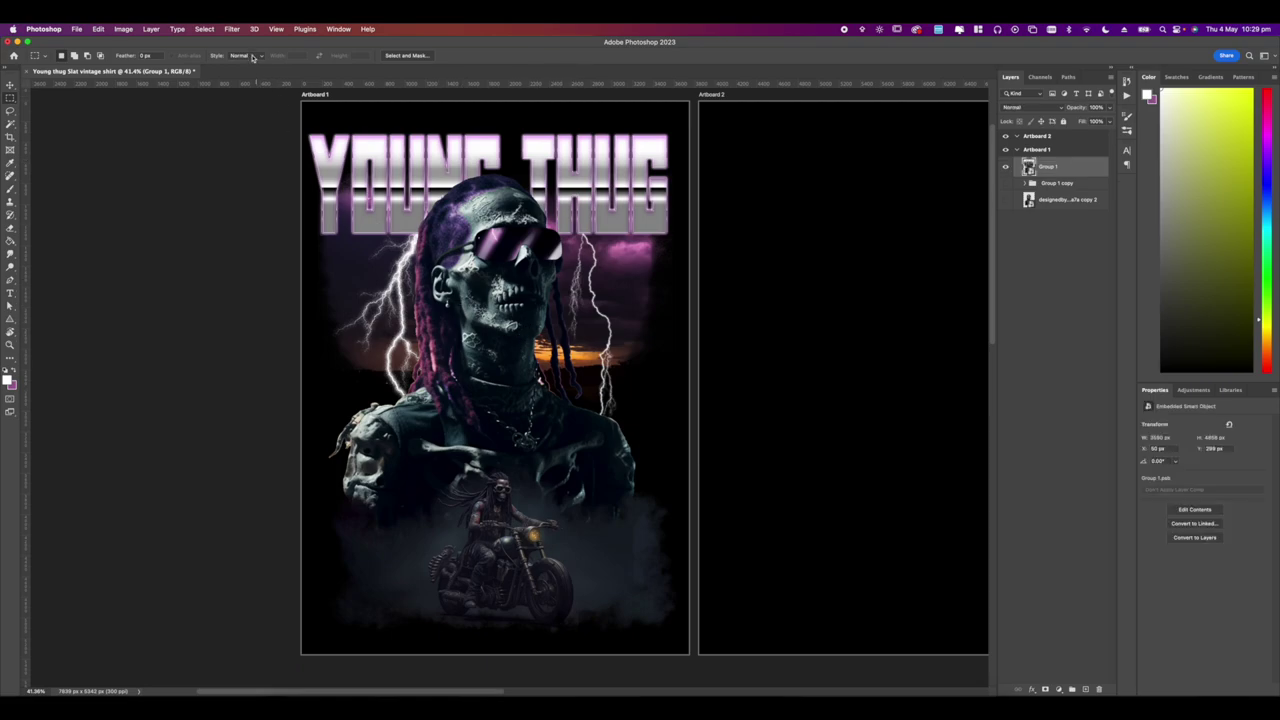
click(231, 28)
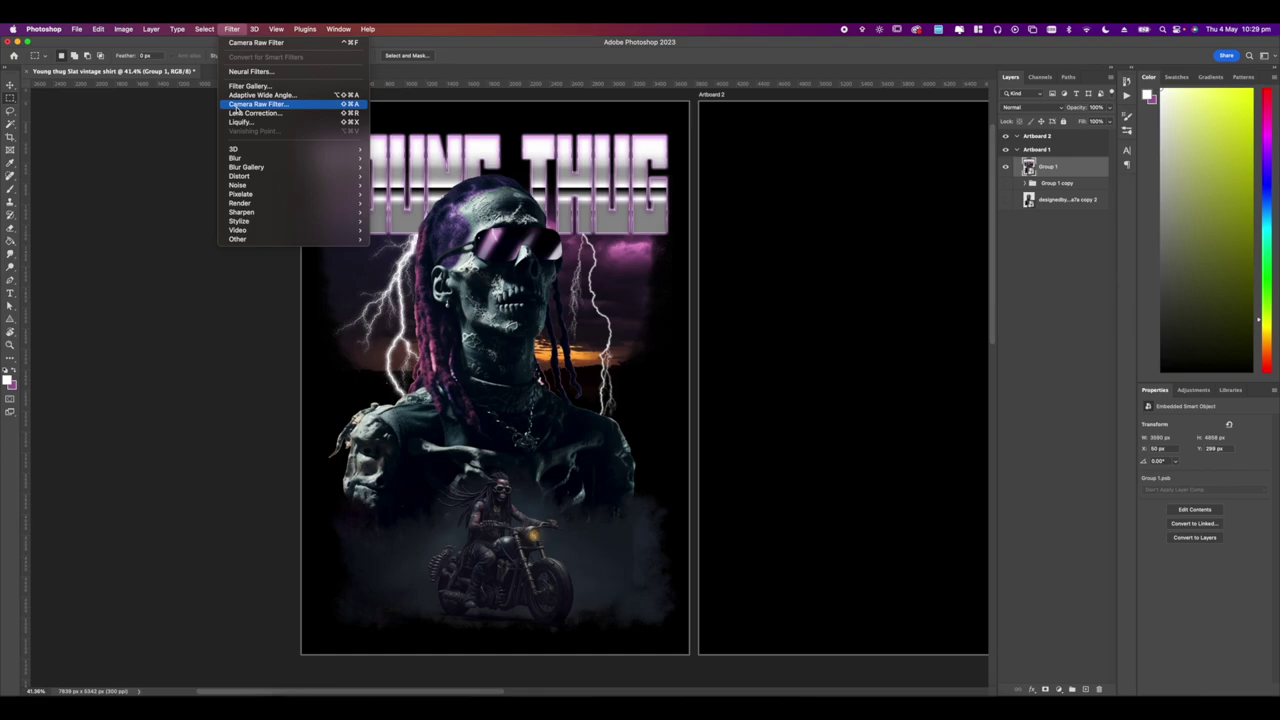
mouse_move(330, 185)
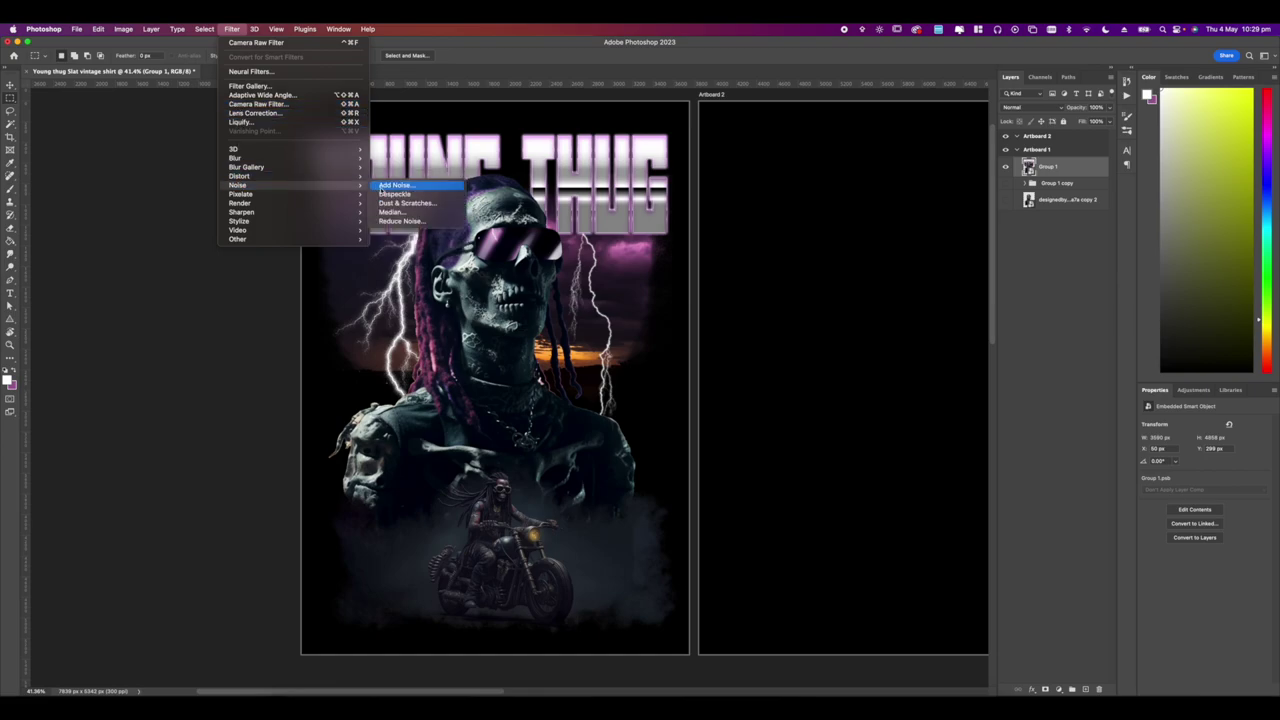
click(392, 186)
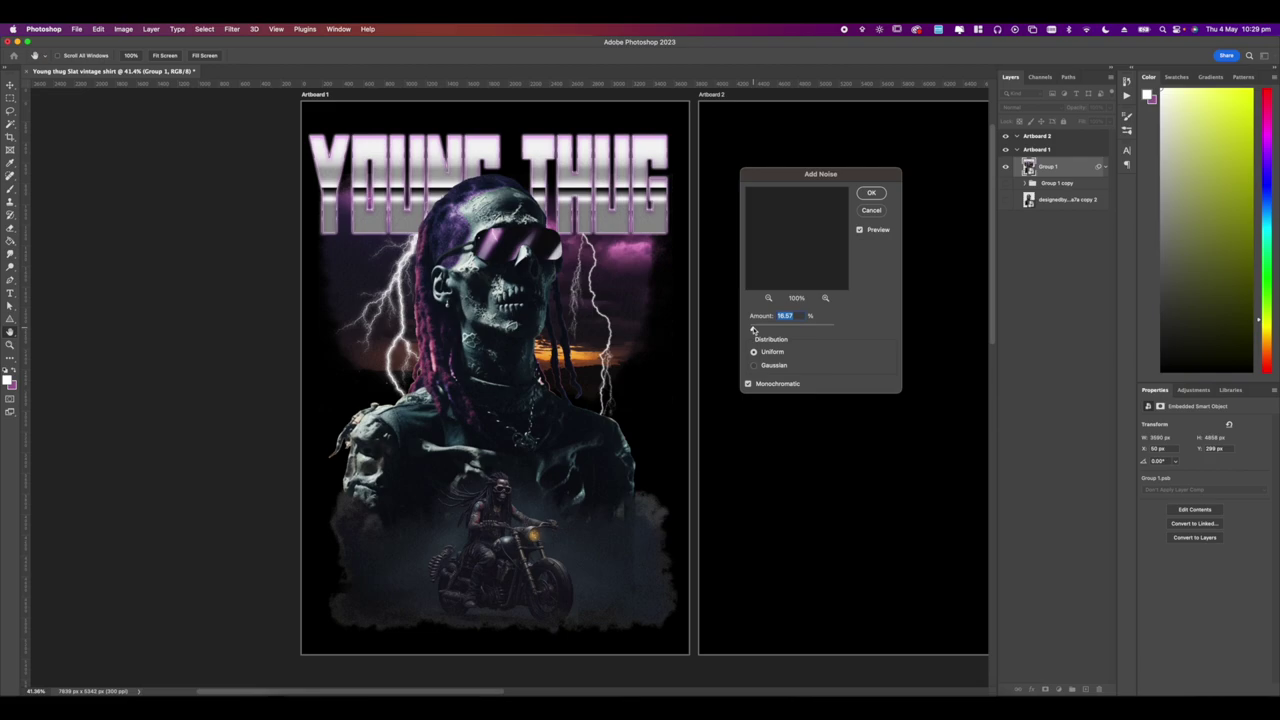
drag(756, 329, 757, 329)
key(Return)
Add a Posterize adjustment layer above the artwork smart object and set its levels to 6.
click(1059, 689)
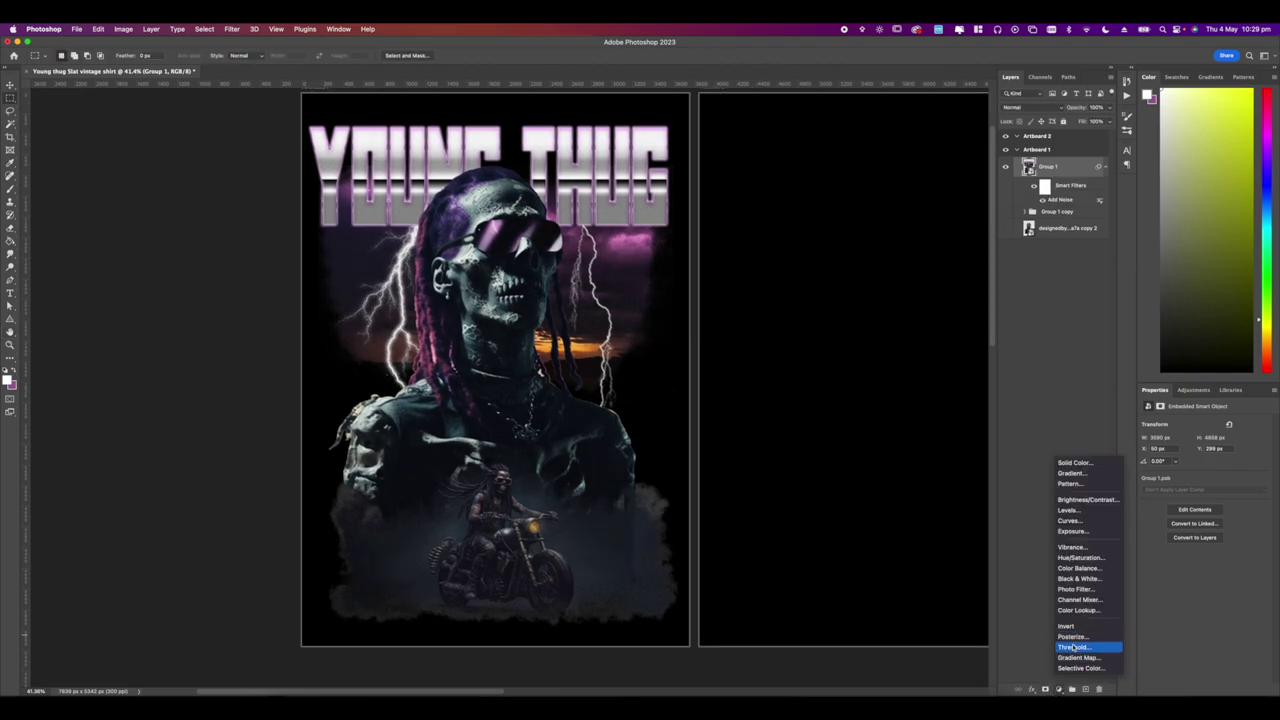
click(1072, 636)
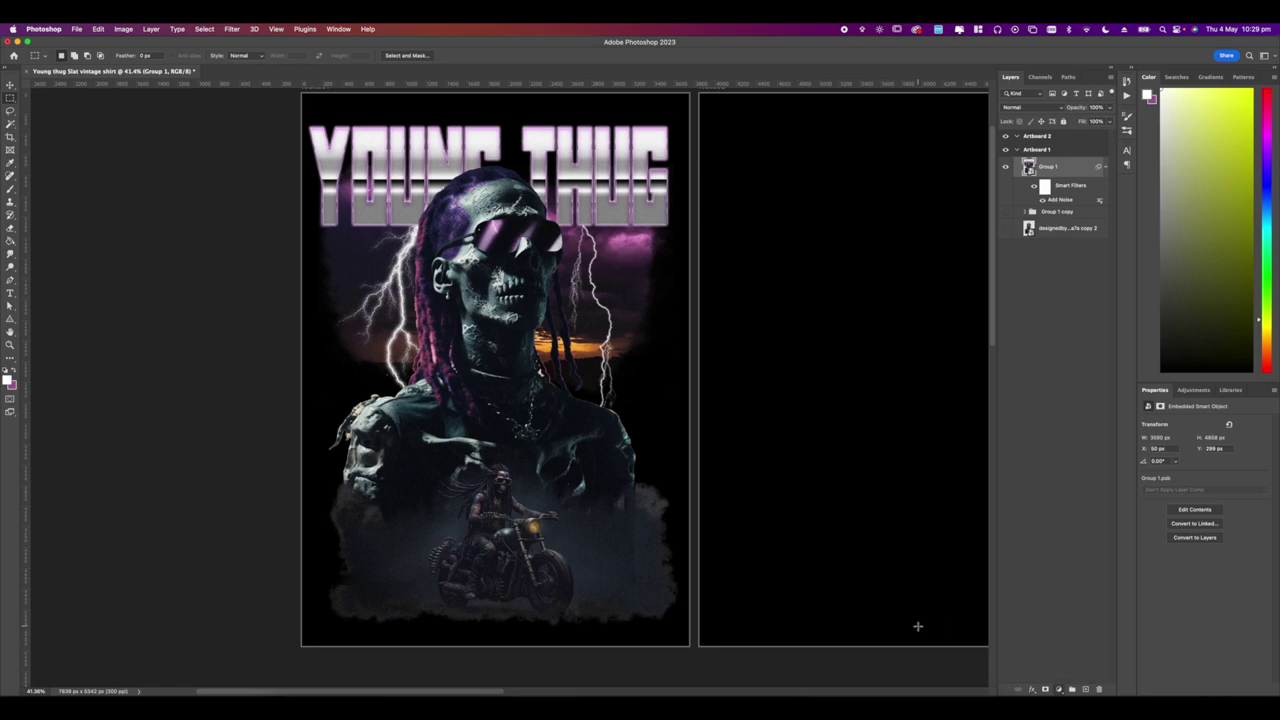
scroll(609, 476, up, 1)
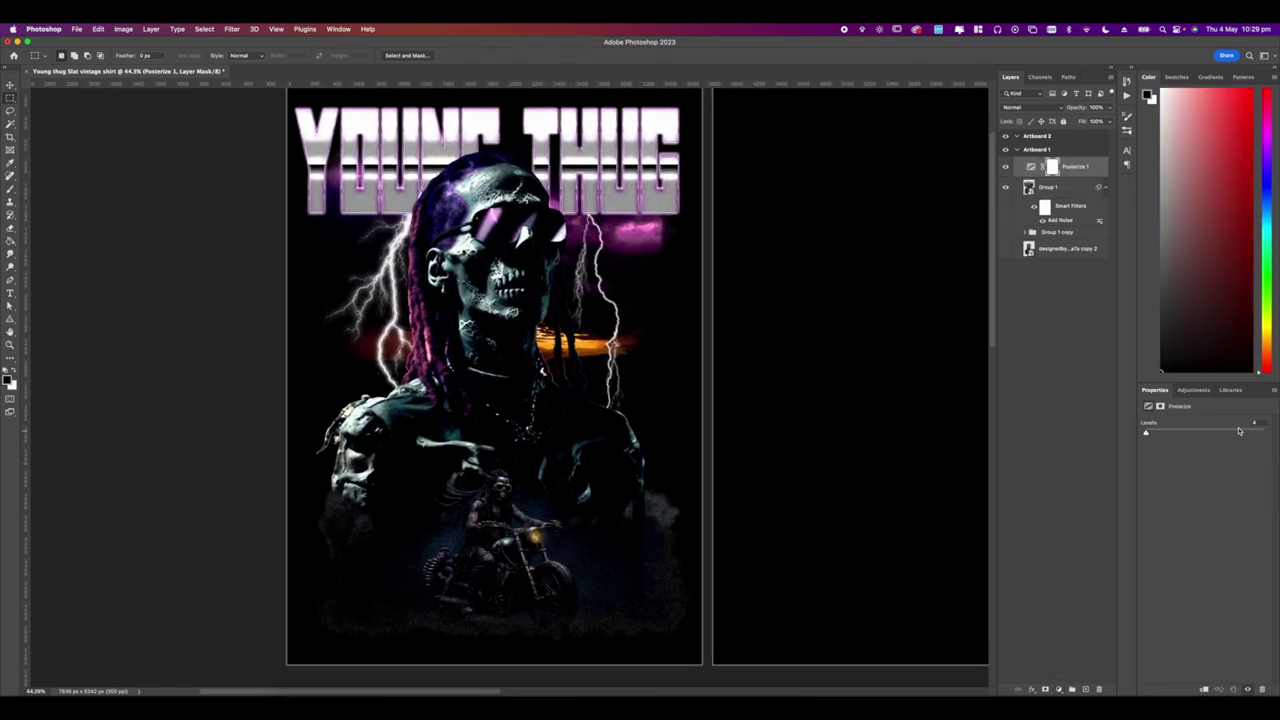
drag(1256, 423, 1254, 422)
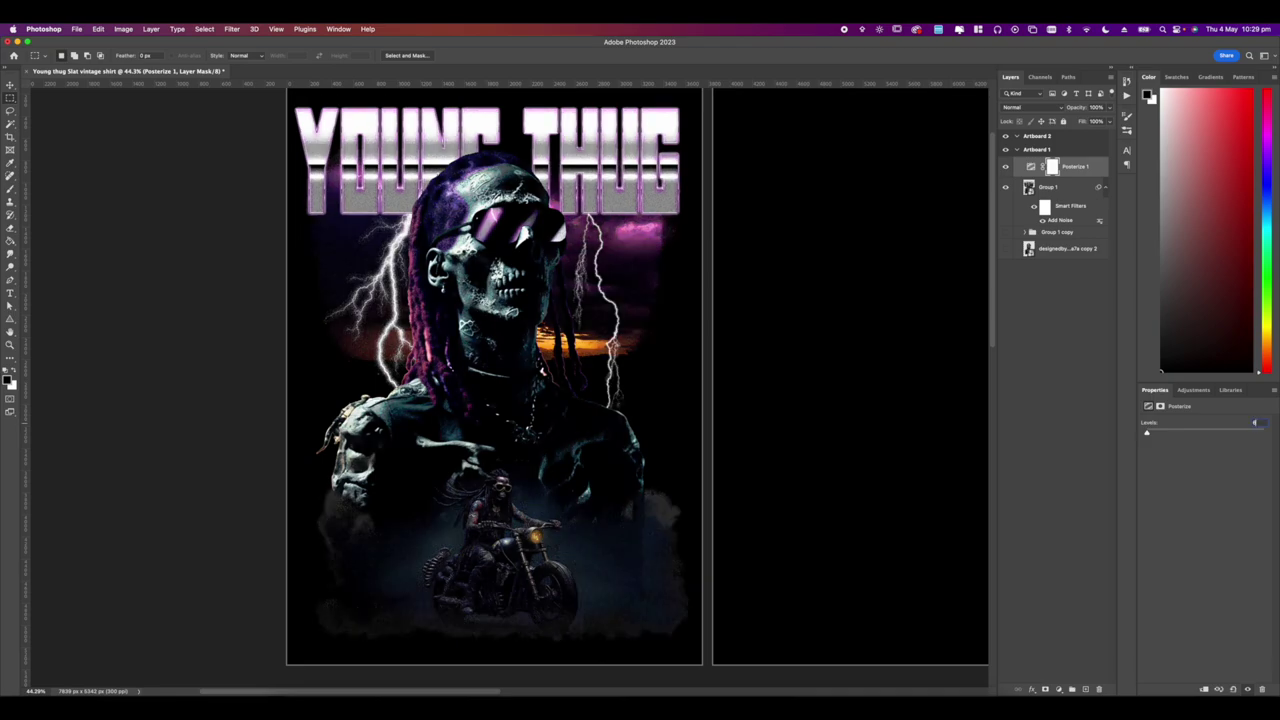
Examine the grain and posterized tones across the artwork, both close up and with both artboards in view.
scroll(644, 474, up, 6)
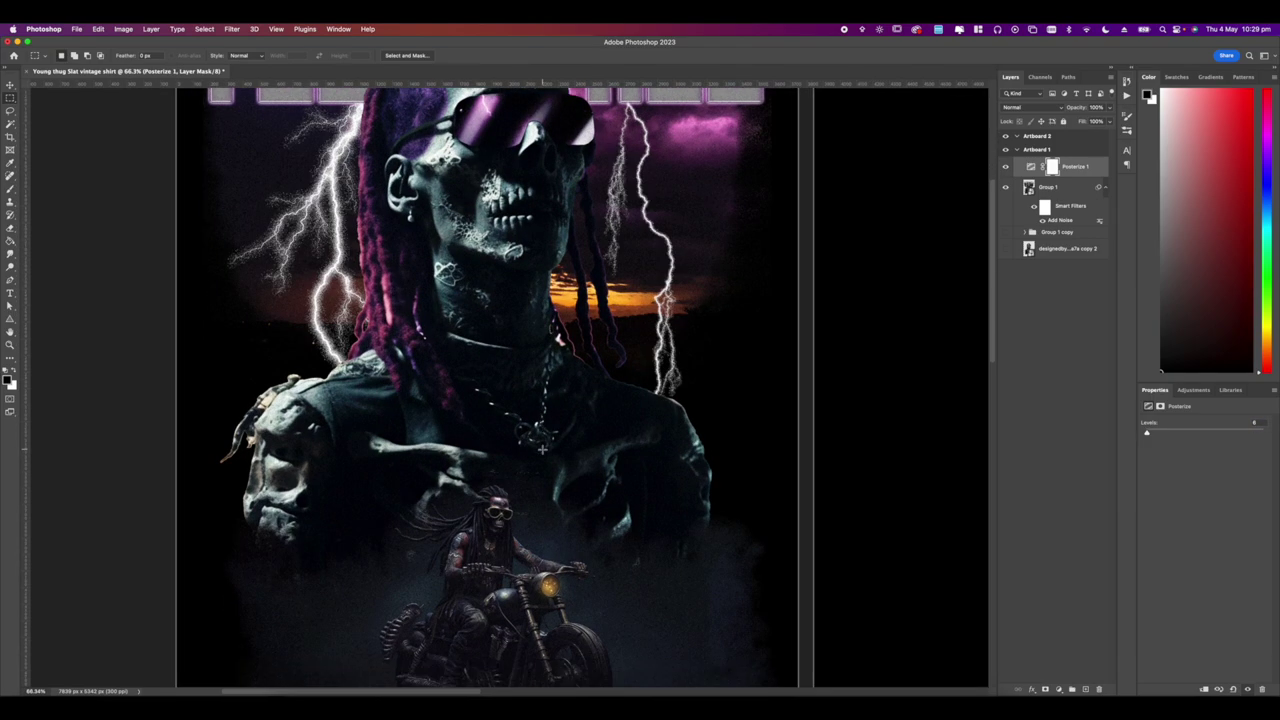
scroll(465, 425, down, 7)
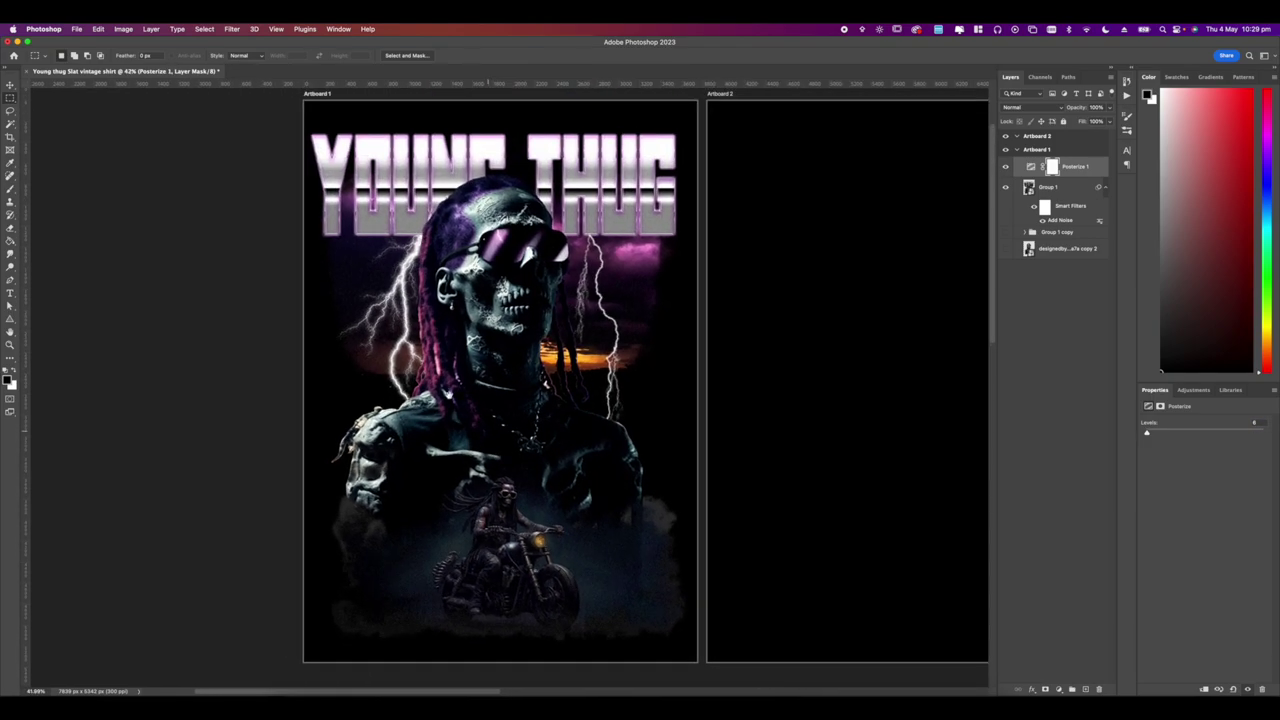
scroll(491, 306, down, 1)
scroll(538, 281, right, 1)
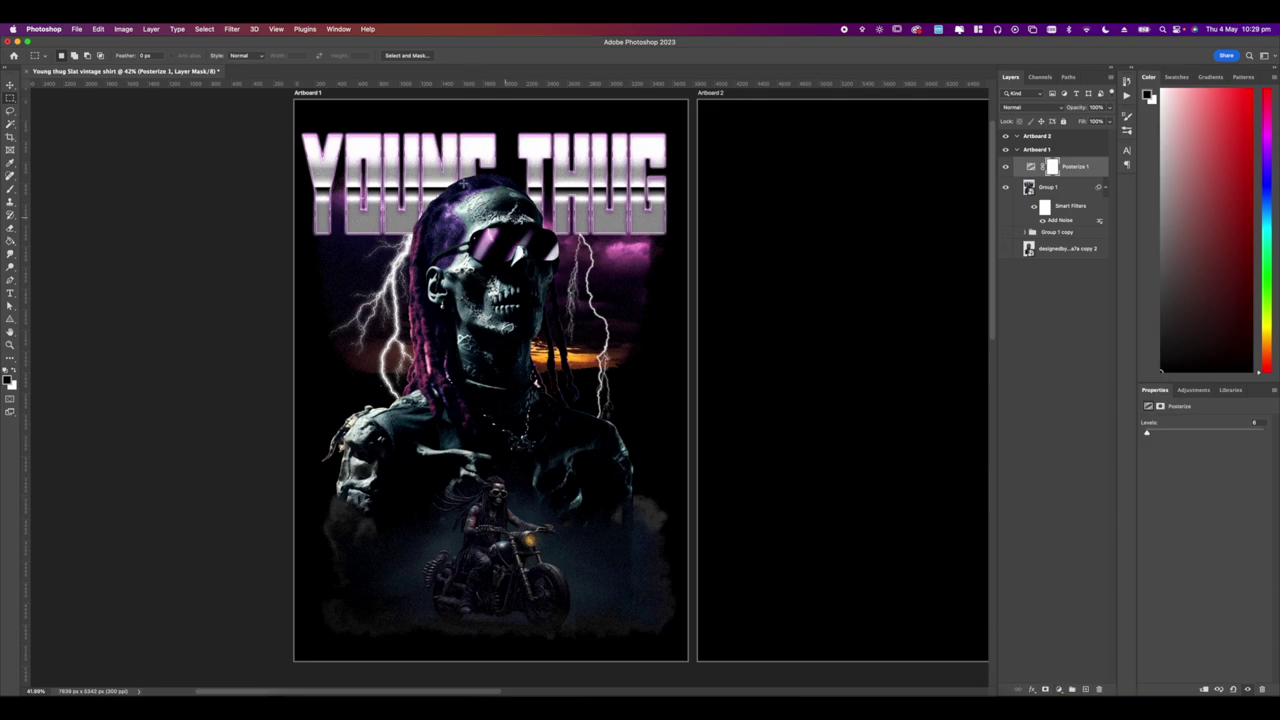
scroll(440, 236, down, 1)
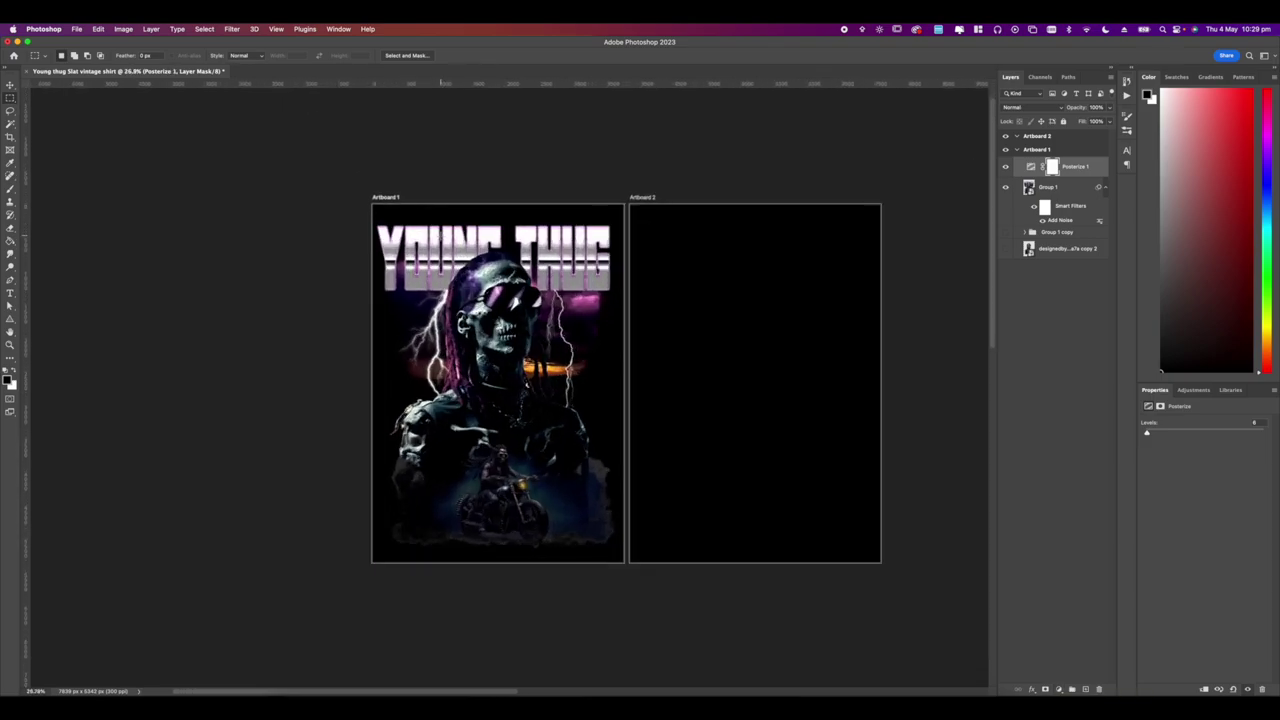
scroll(440, 236, up, 3)
scroll(441, 237, up, 4)
scroll(441, 237, down, 8)
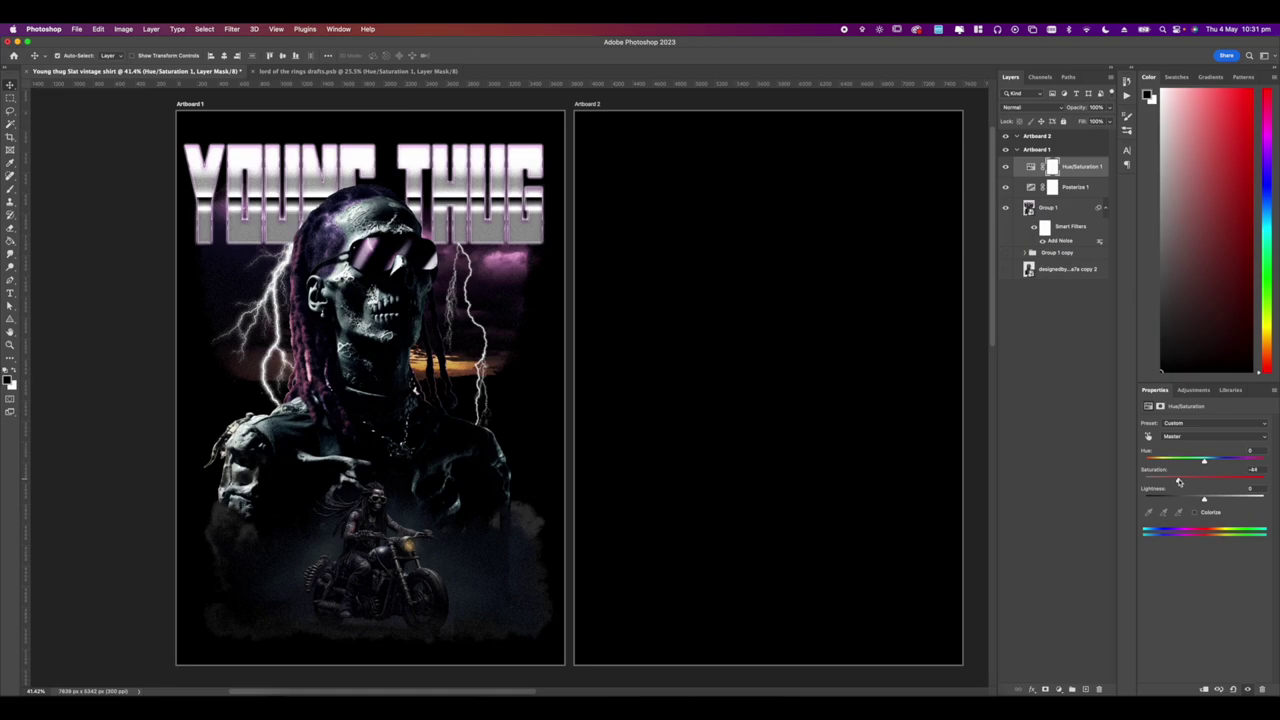
Set the Hue/Saturation adjustment's saturation to -38 and check the muted colours on the artwork.
scroll(668, 348, up, 2)
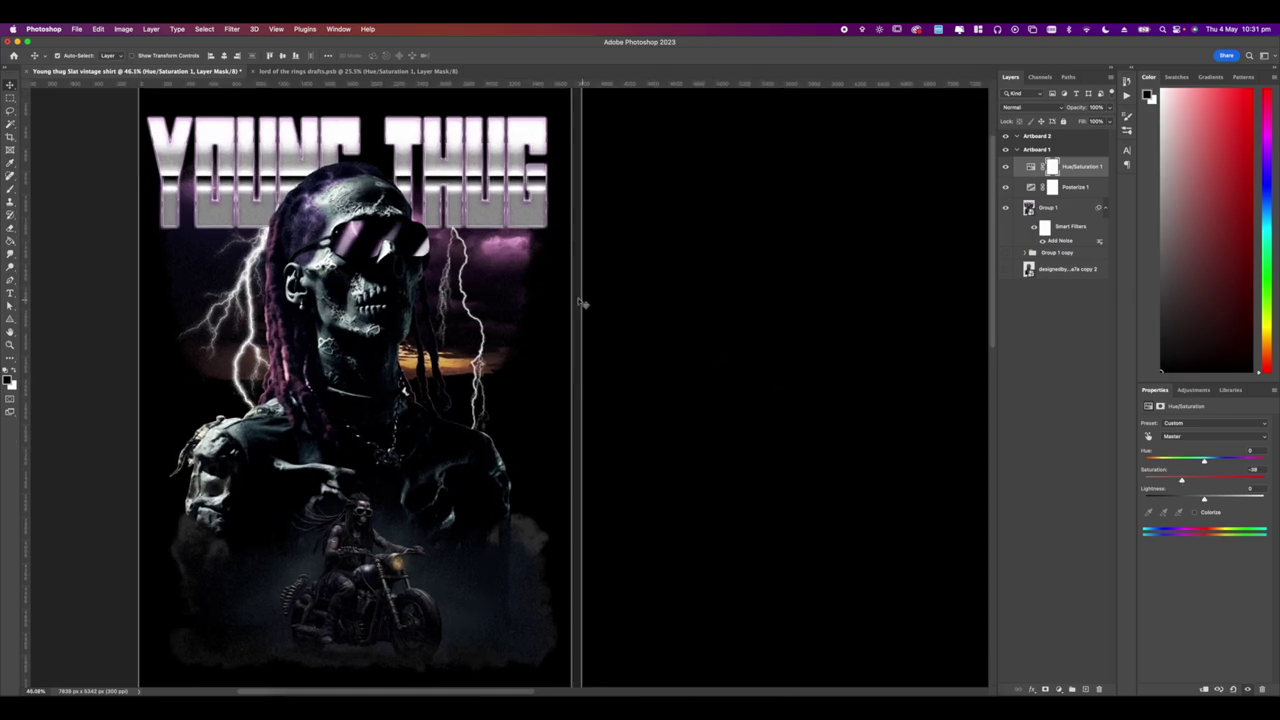
scroll(583, 303, up, 2)
drag(571, 306, 650, 283)
scroll(588, 304, down, 2)
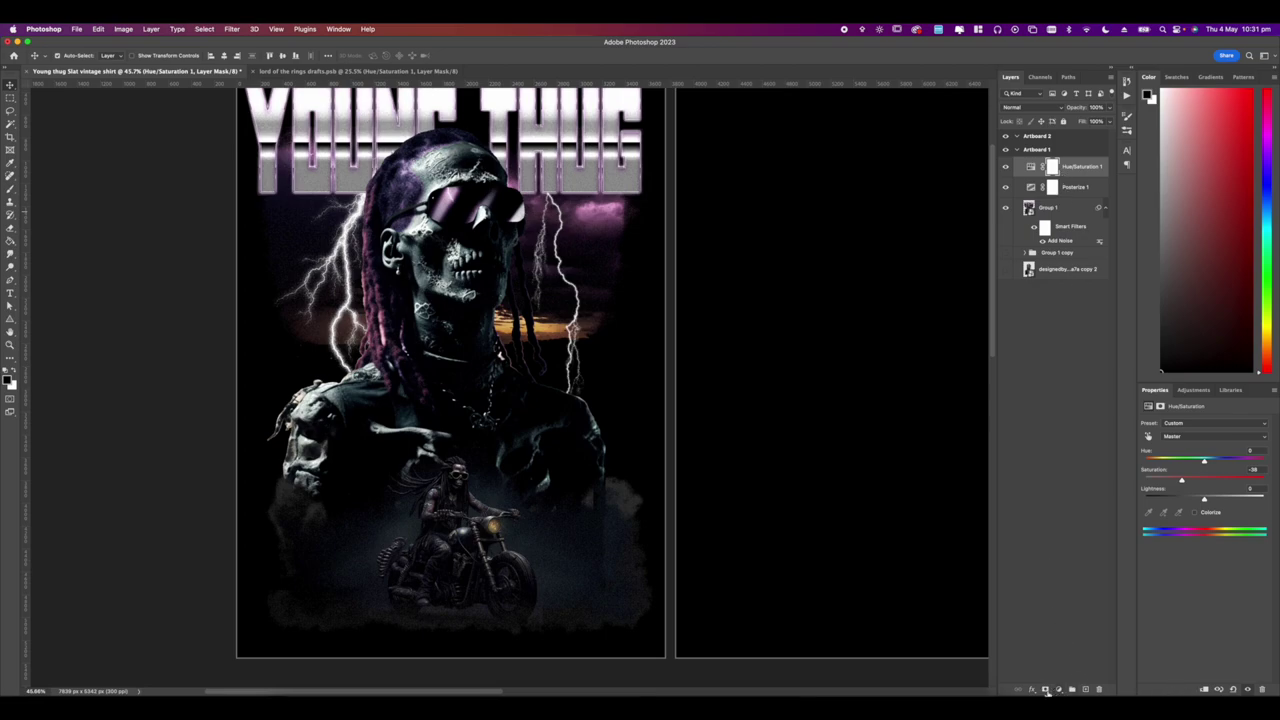
Add a Curves adjustment on top, pulling the shadows down and placing a midtone point at input 112, output 118.
click(1058, 689)
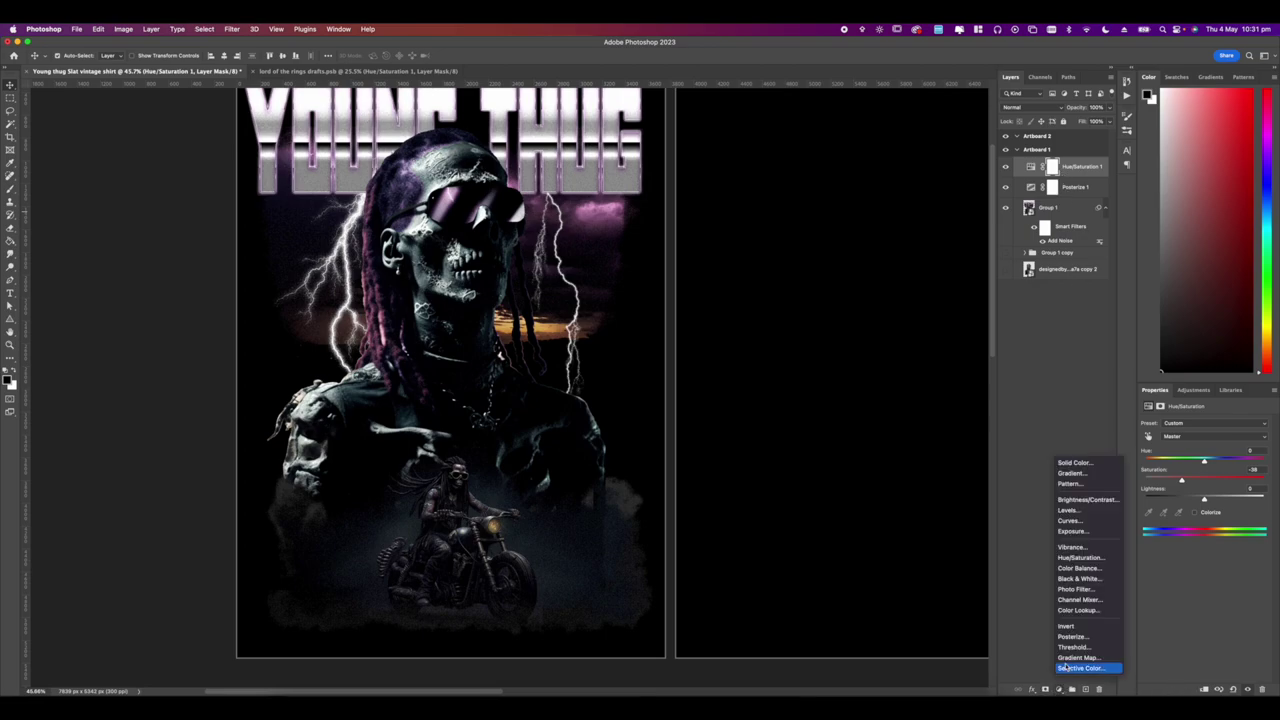
click(1070, 521)
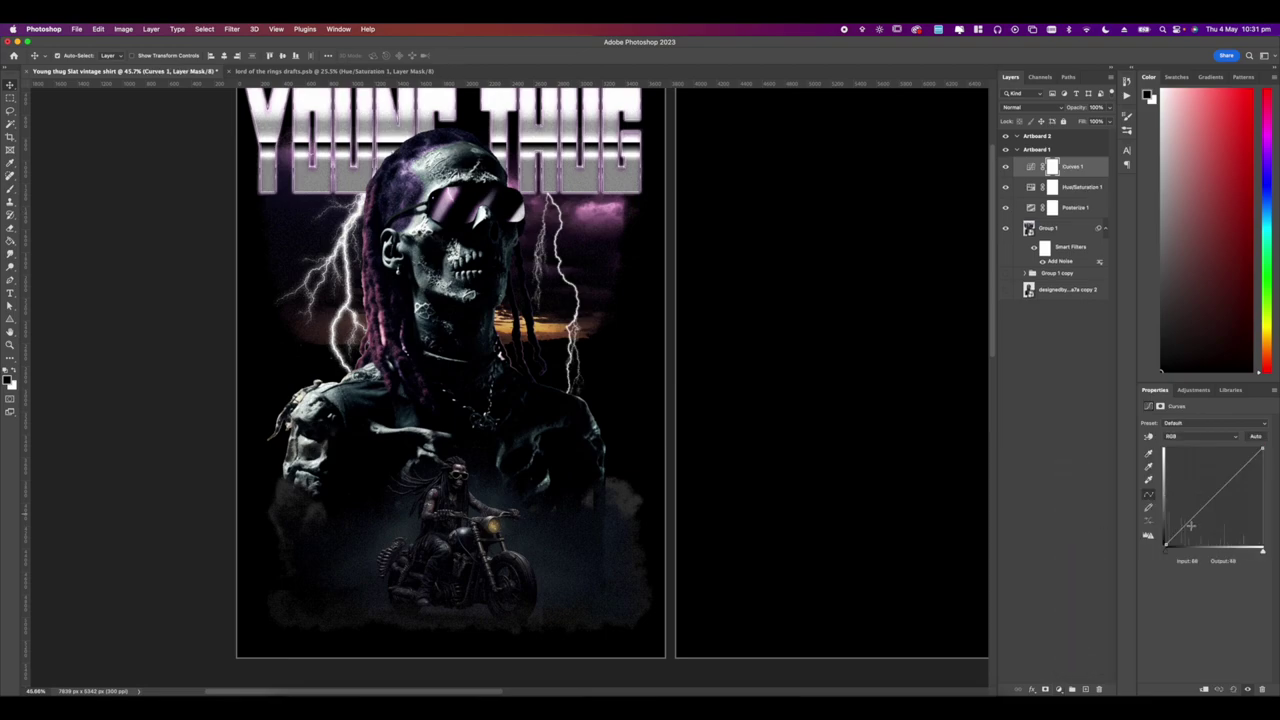
drag(1190, 524, 1192, 531)
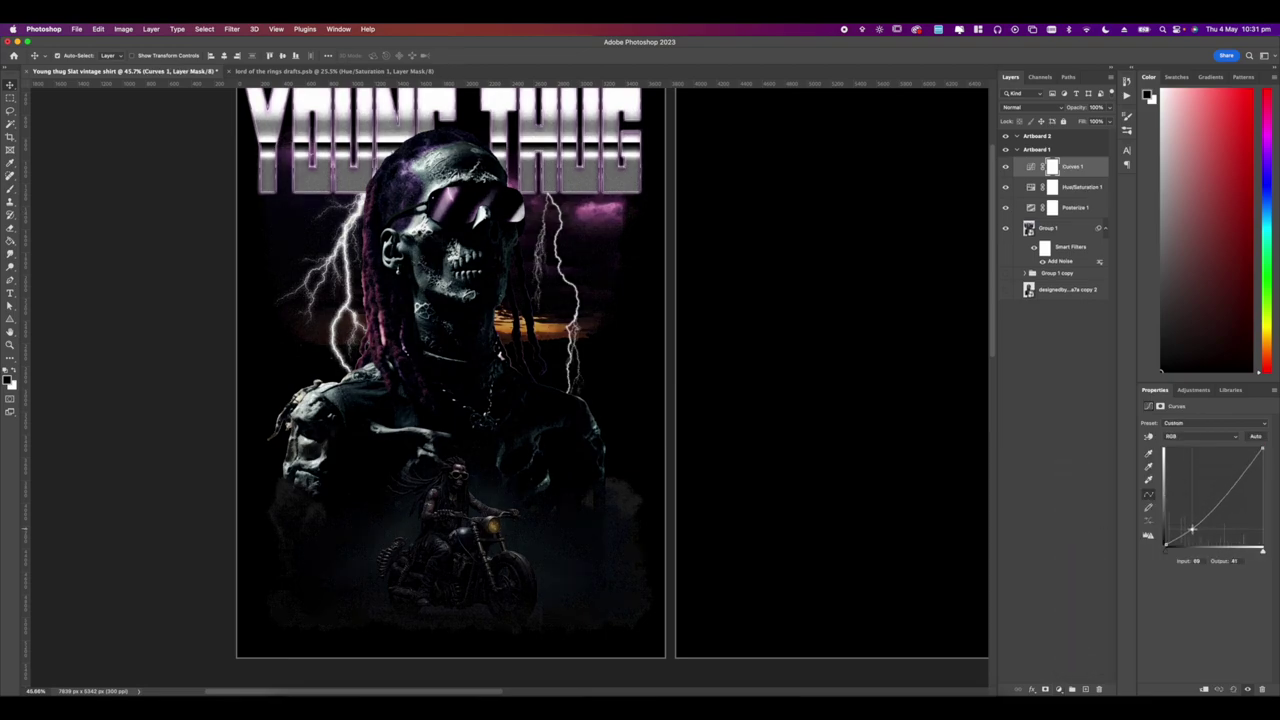
drag(1192, 528, 1208, 500)
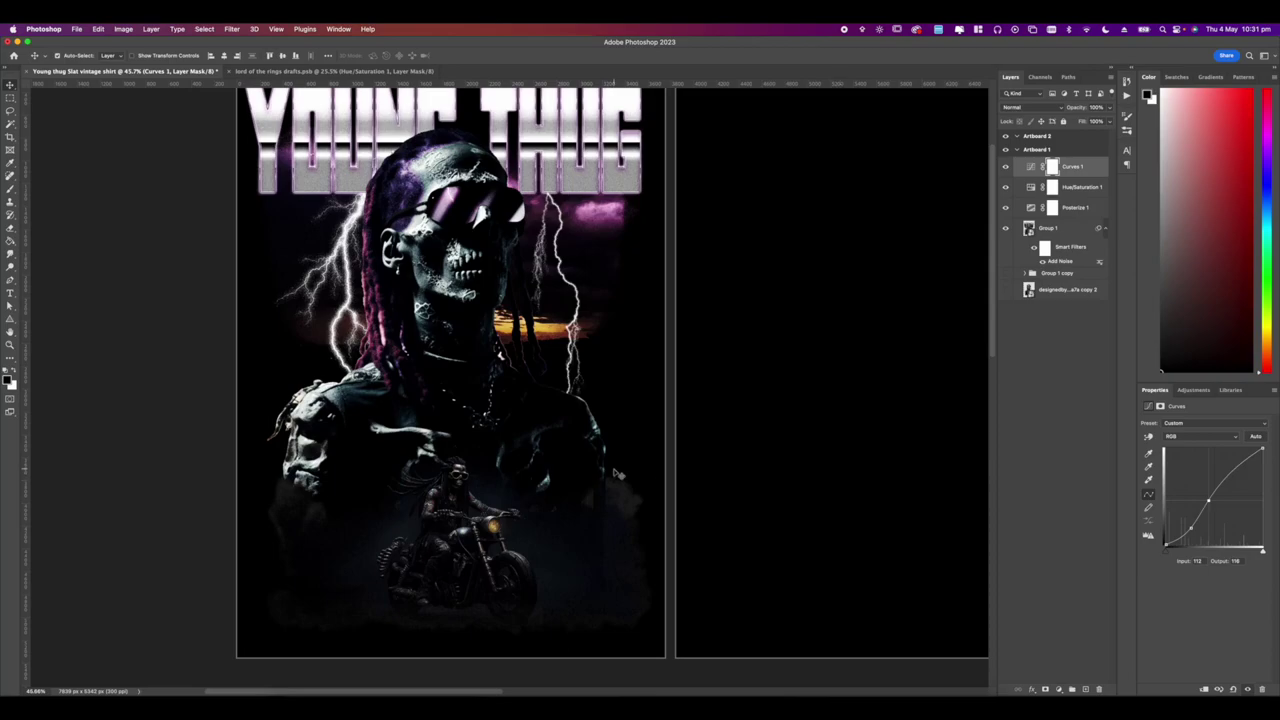
Examine the increased contrast on the skeleton portrait, title, lightning and biker scene at different magnifications.
key(super+minus)
drag(481, 457, 530, 466)
scroll(529, 465, up, 6)
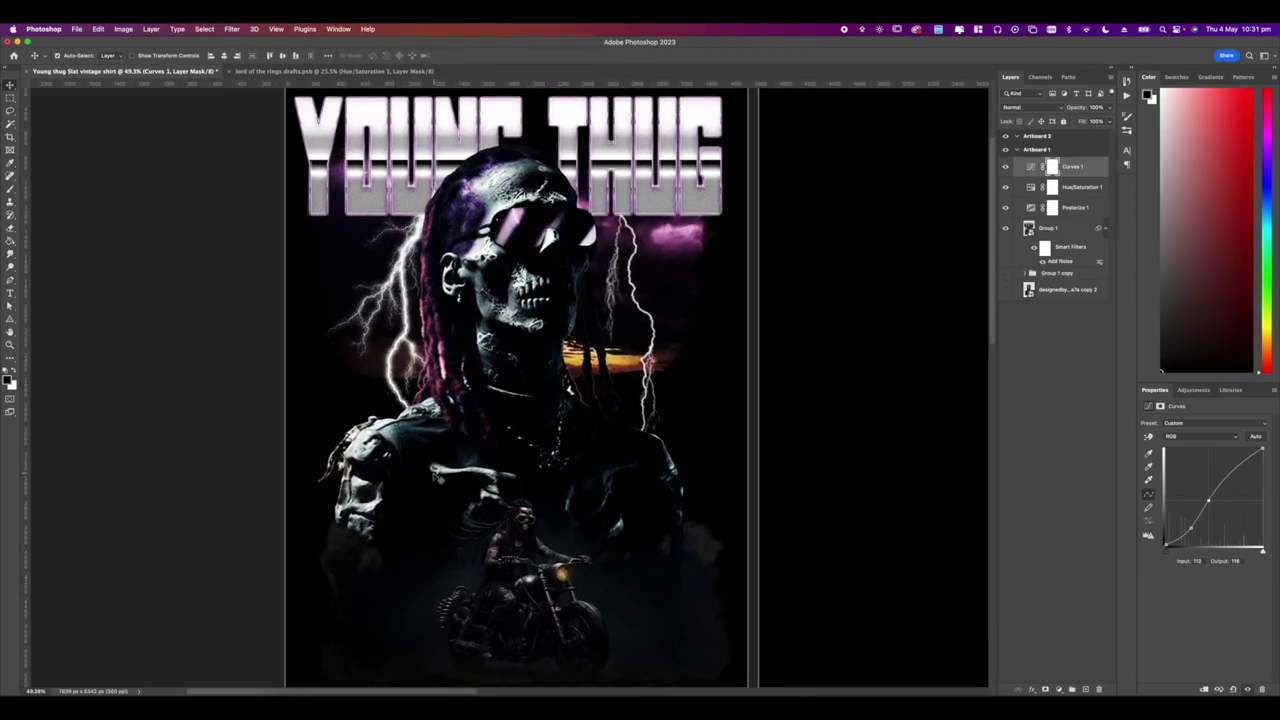
scroll(436, 478, down, 3)
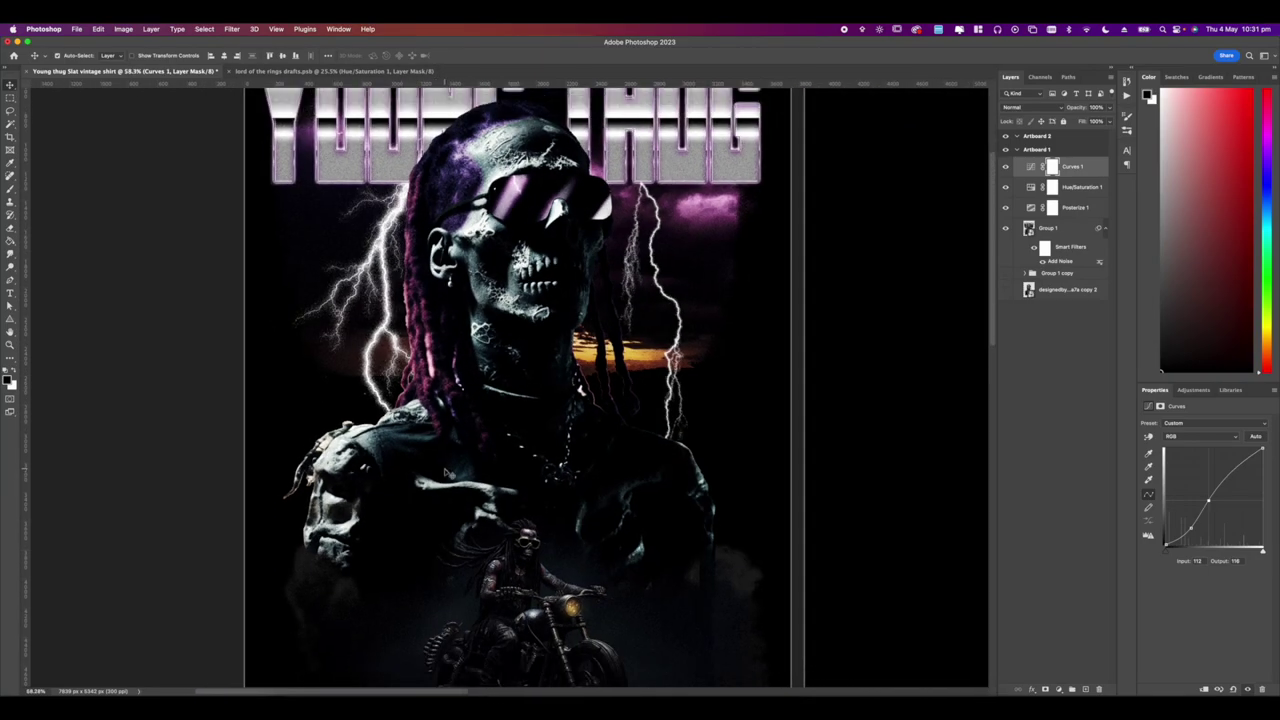
scroll(446, 472, down, 2)
drag(469, 462, 483, 444)
scroll(466, 317, up, 2)
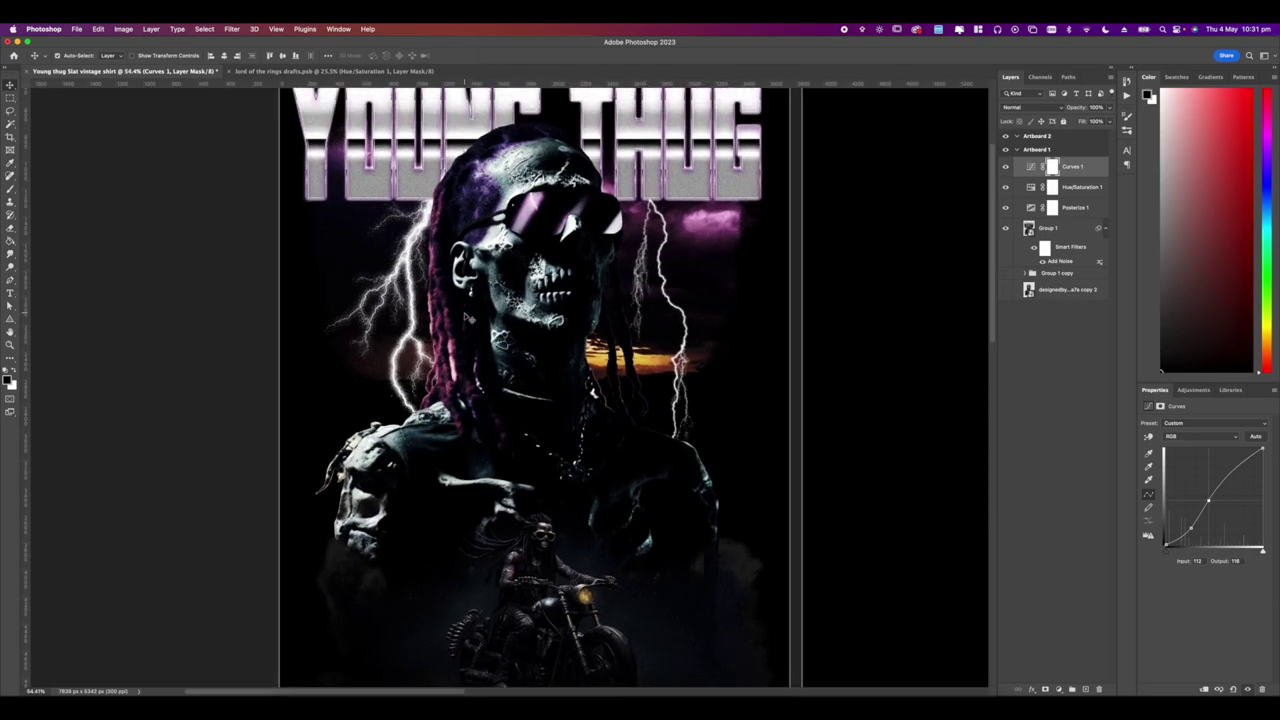
scroll(465, 316, down, 2)
Add a Gradient Map adjustment layer directly above the artwork smart object, beneath the Posterize layer.
click(1047, 228)
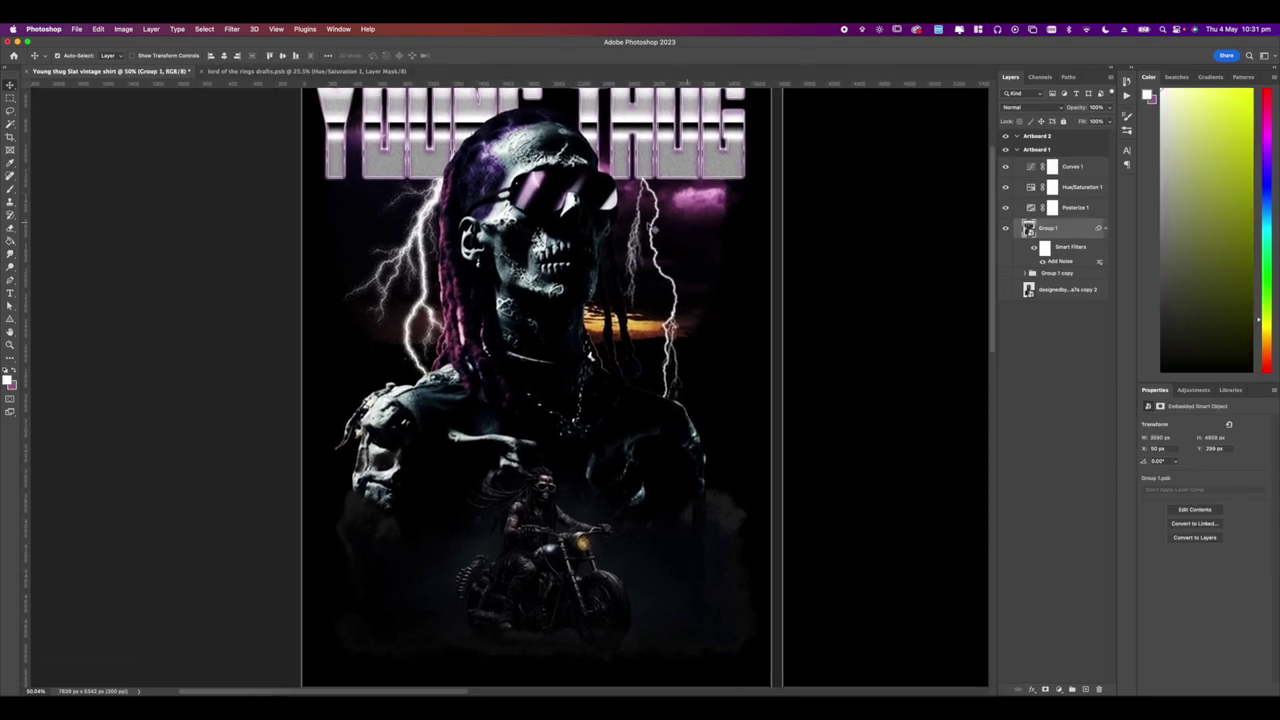
scroll(504, 407, down, 2)
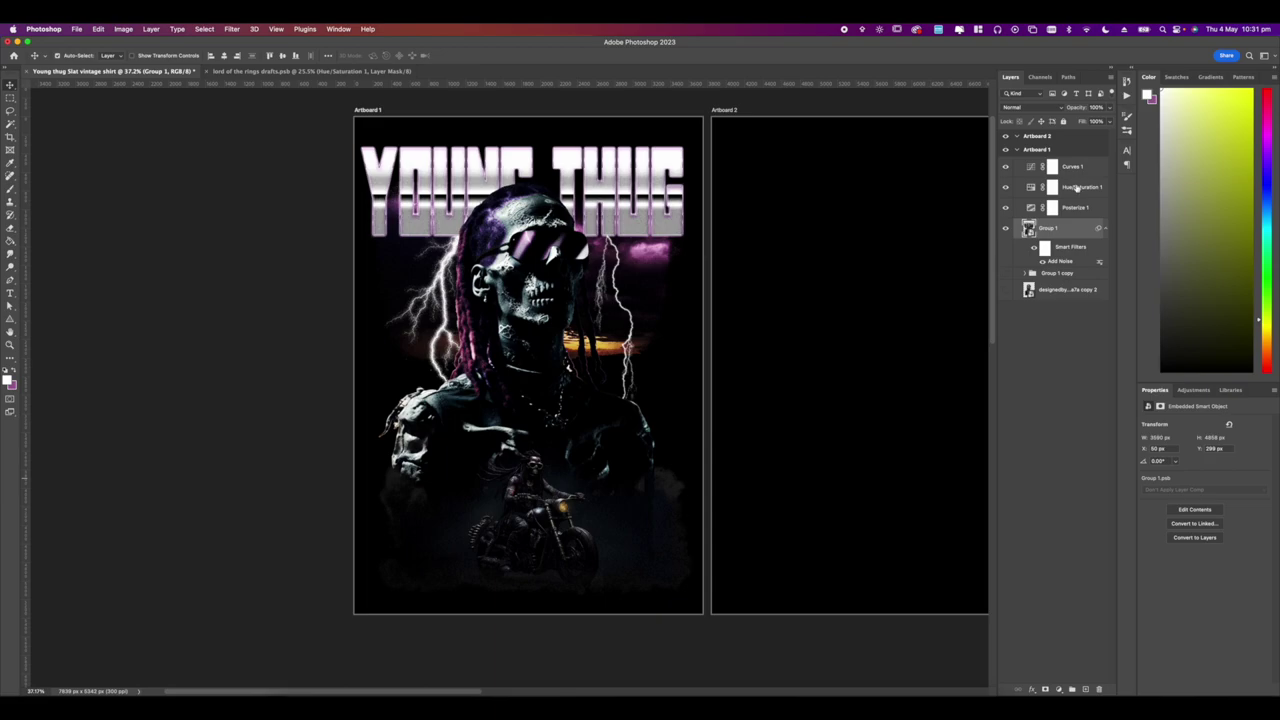
click(1062, 689)
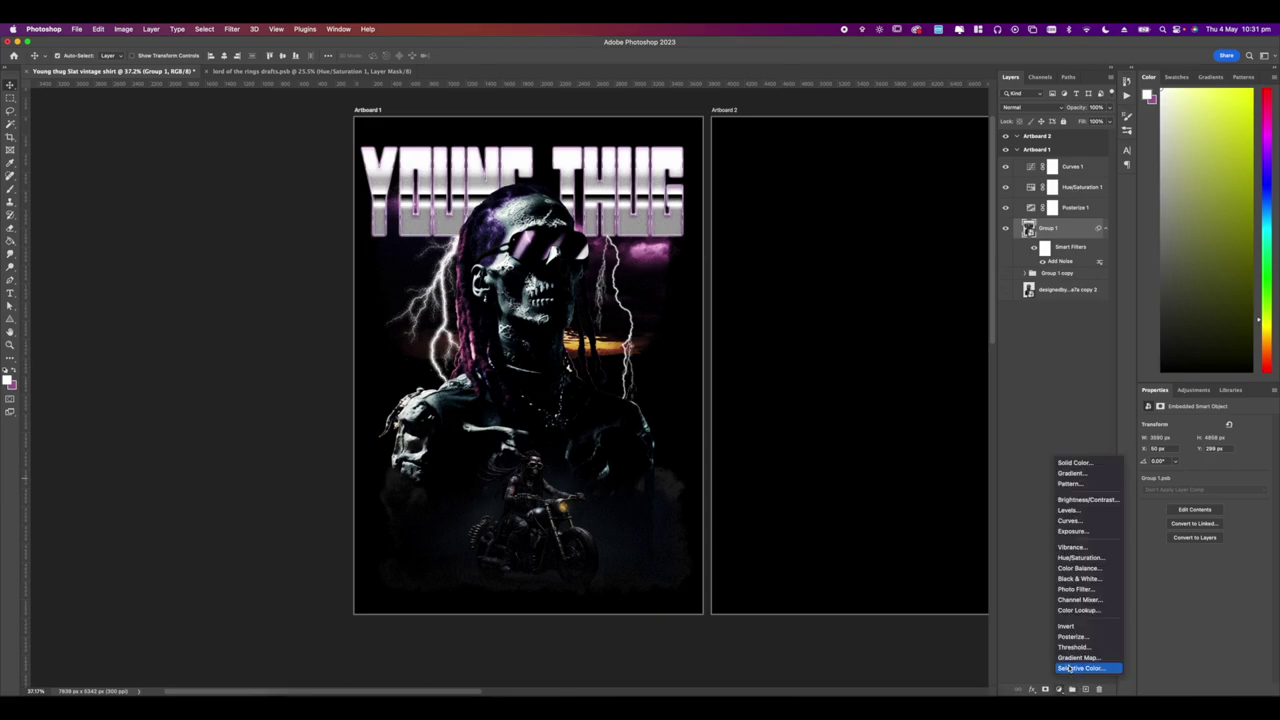
click(680, 622)
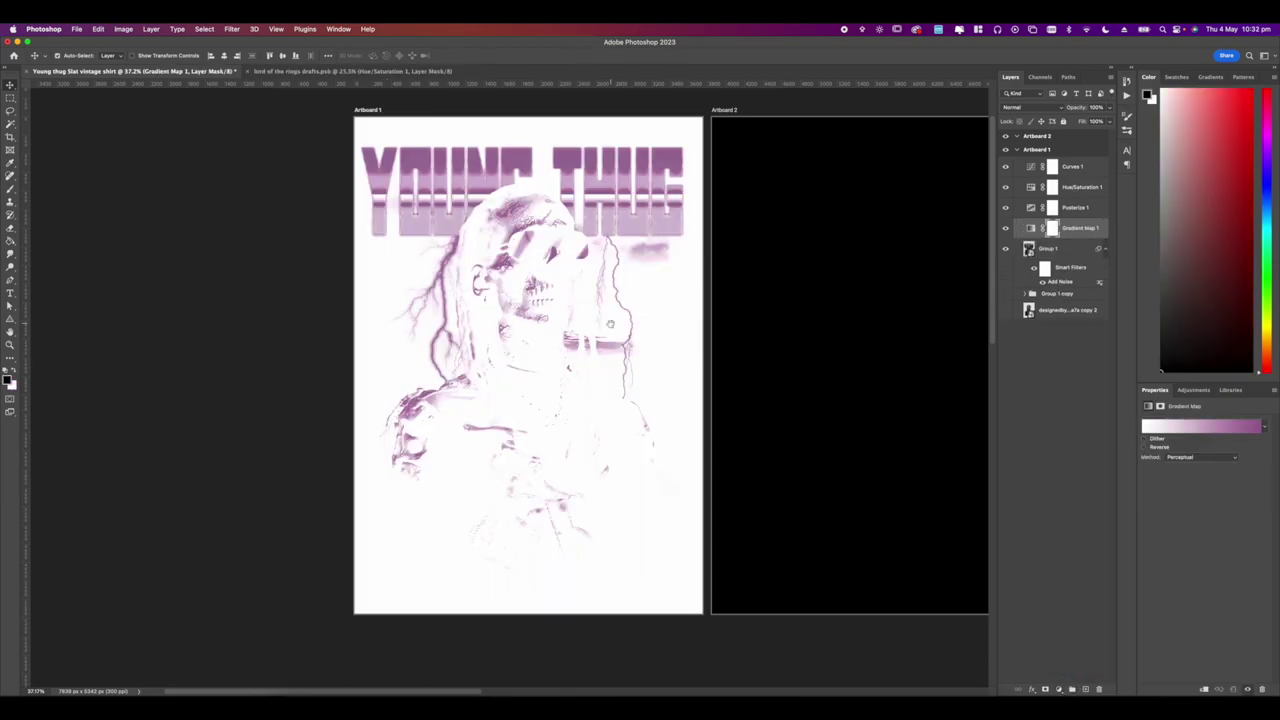
drag(610, 324, 591, 333)
Edit the gradient map so its starting stop is black, with a purple stop between it and the end stop.
click(1160, 428)
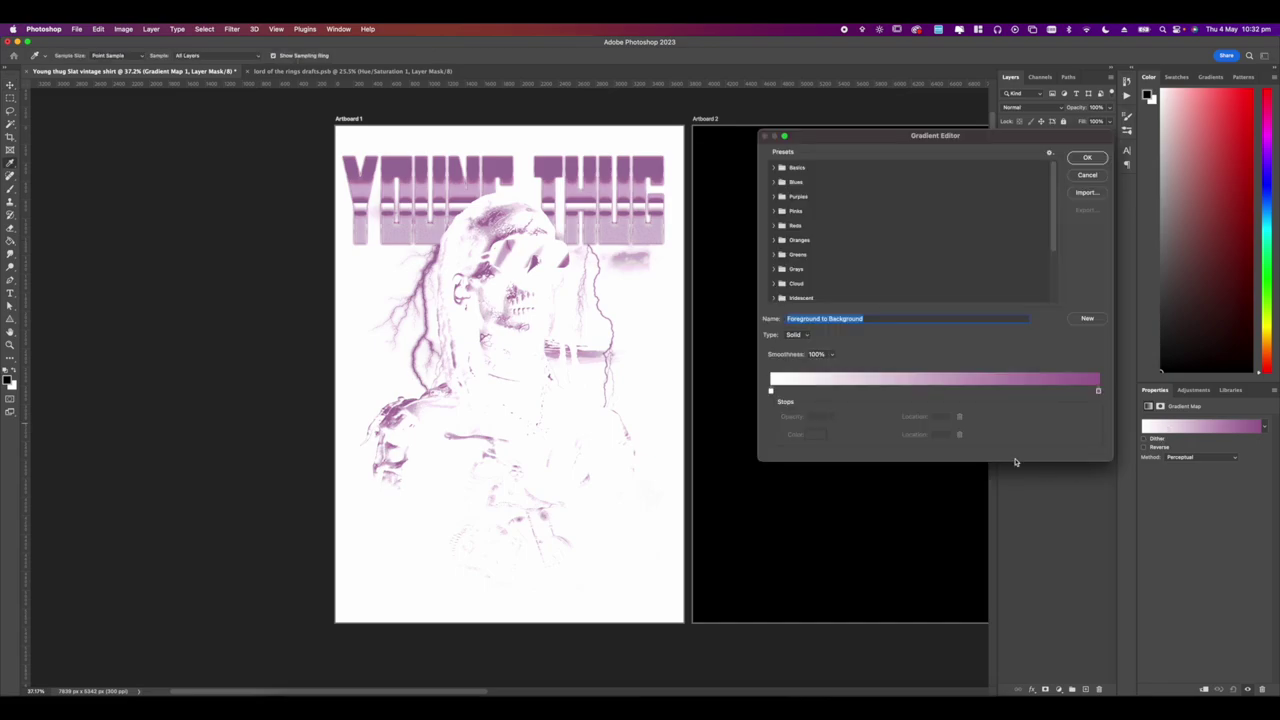
click(771, 391)
click(816, 434)
click(964, 383)
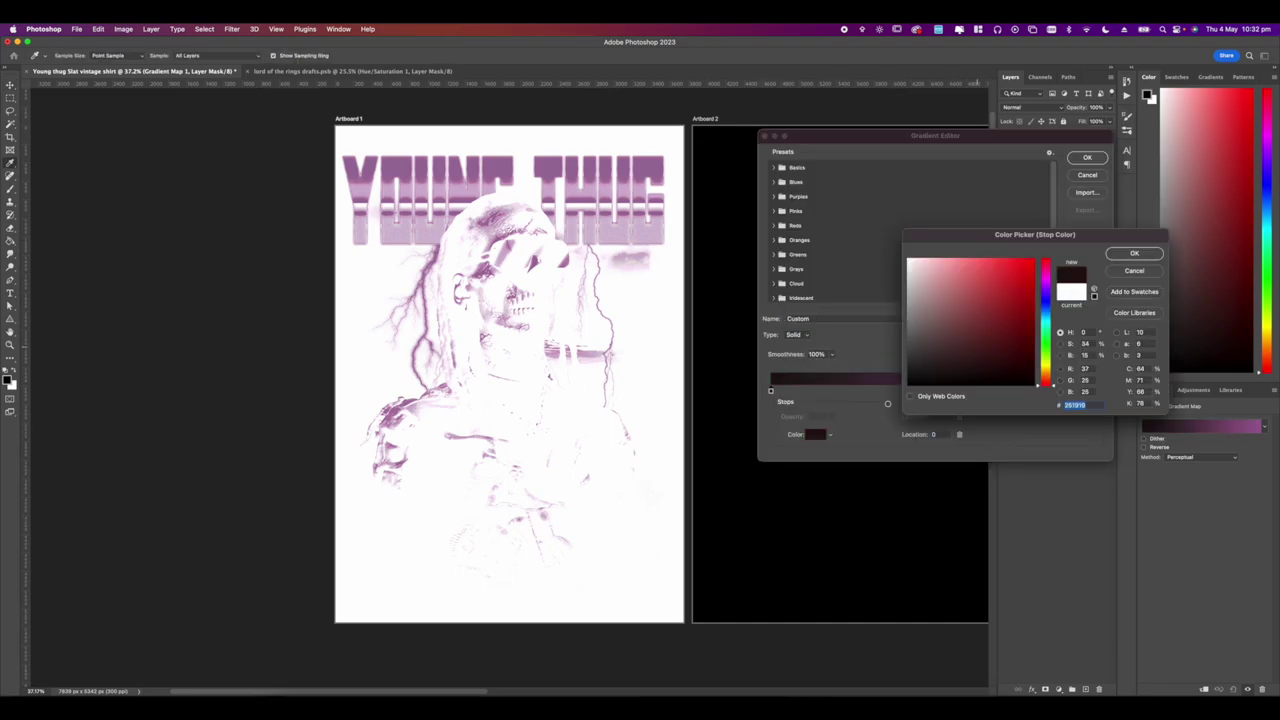
click(1134, 254)
Set the gradient map's end stop to white.
click(1098, 391)
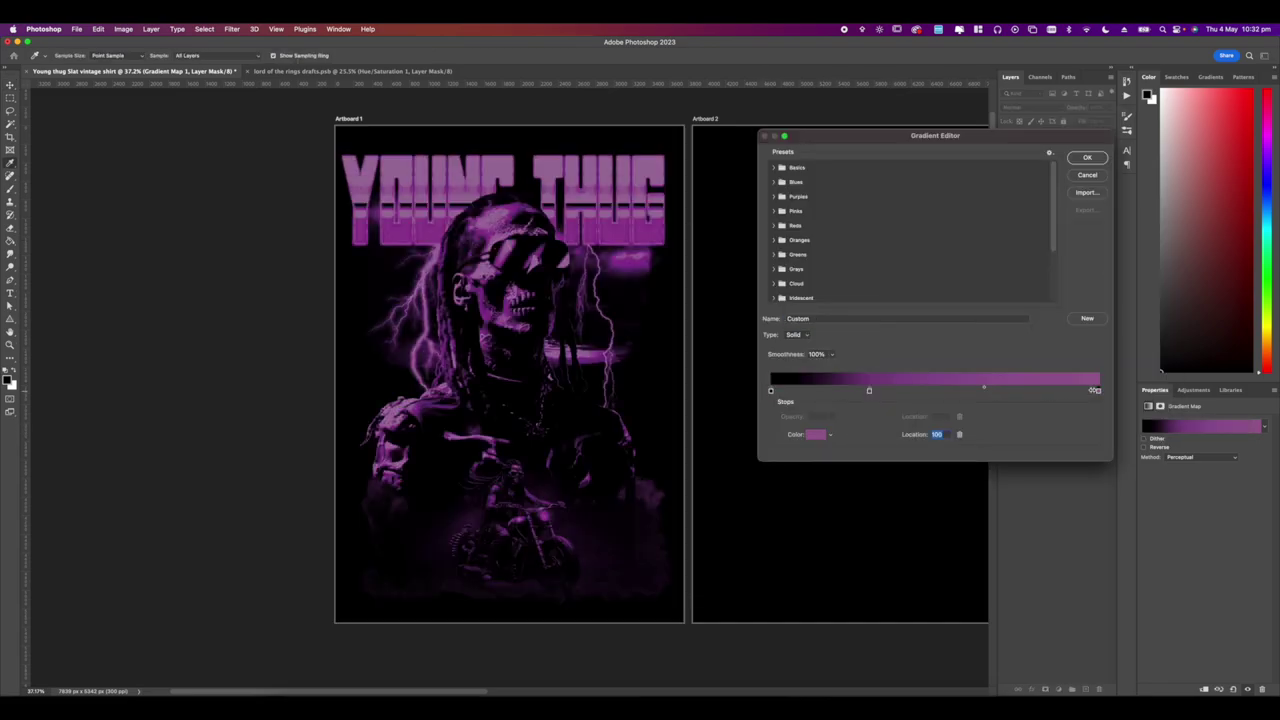
click(823, 434)
drag(988, 336, 859, 197)
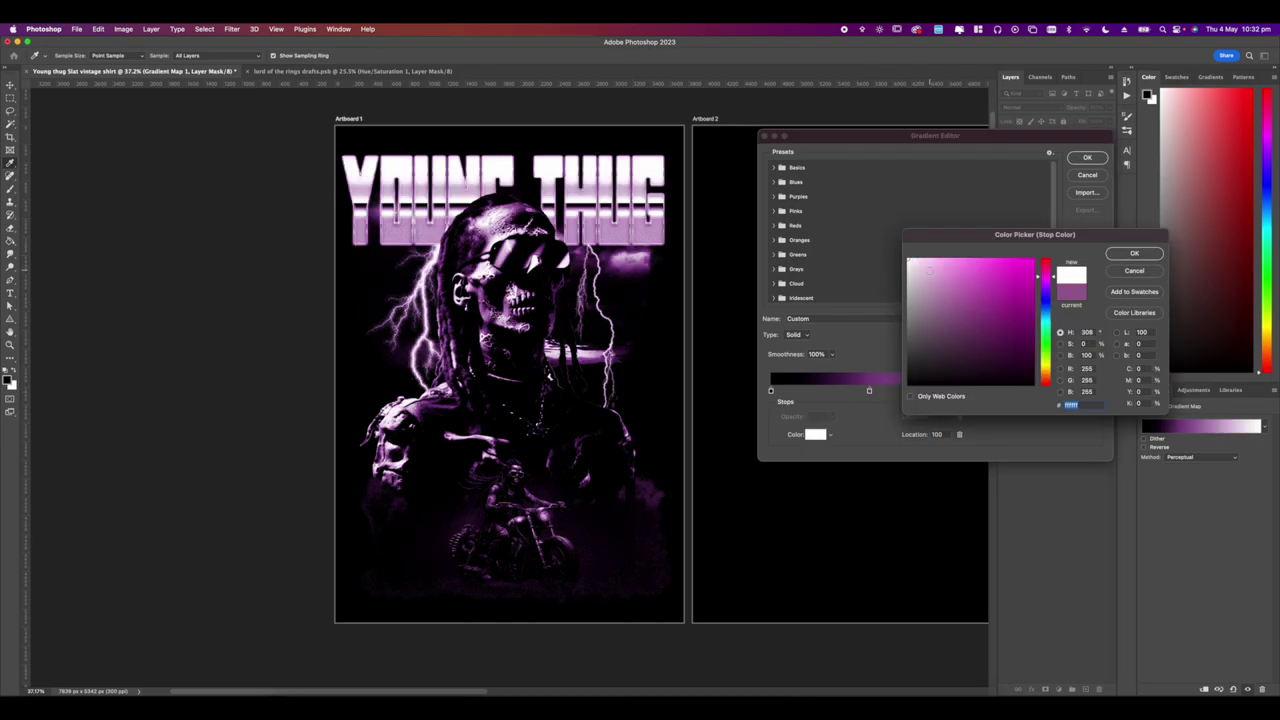
click(1133, 255)
Add a gradient stop at location 66, between the purple and white stops, and pick a new colour for it.
click(988, 391)
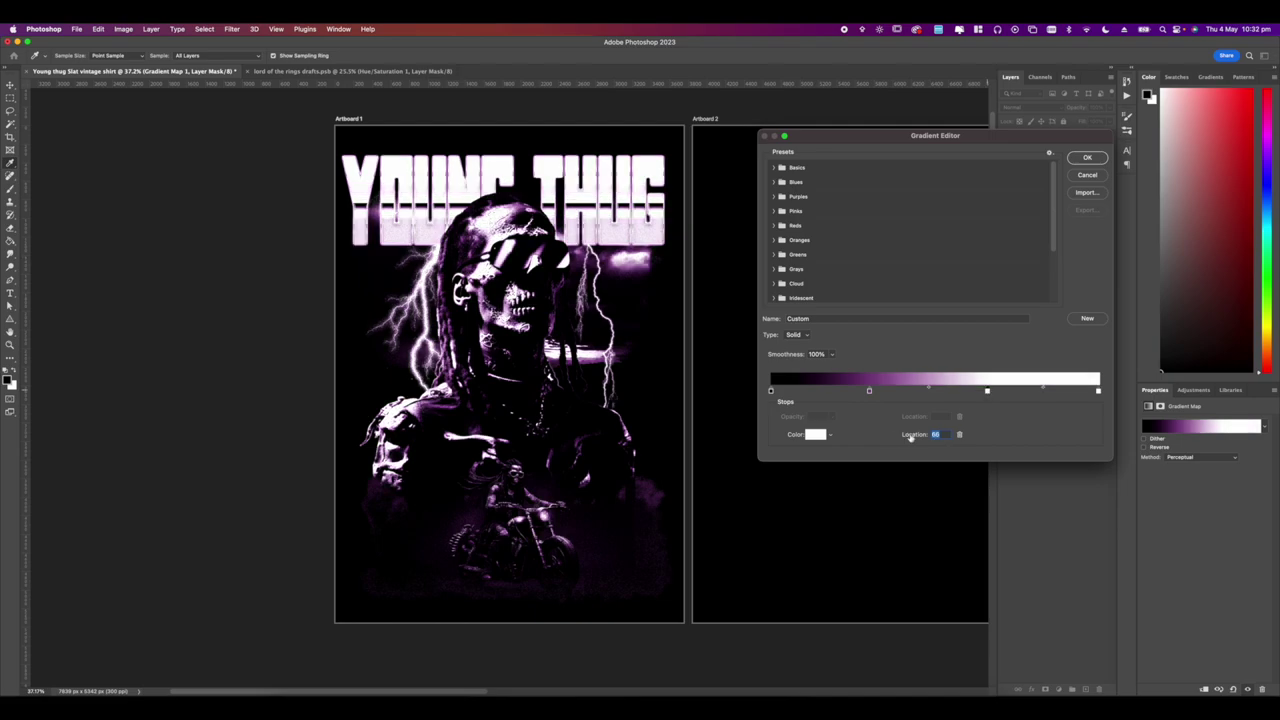
click(818, 435)
mouse_move(975, 286)
mouse_down()
mouse_move(972, 270)
mouse_move(967, 280)
mouse_up()
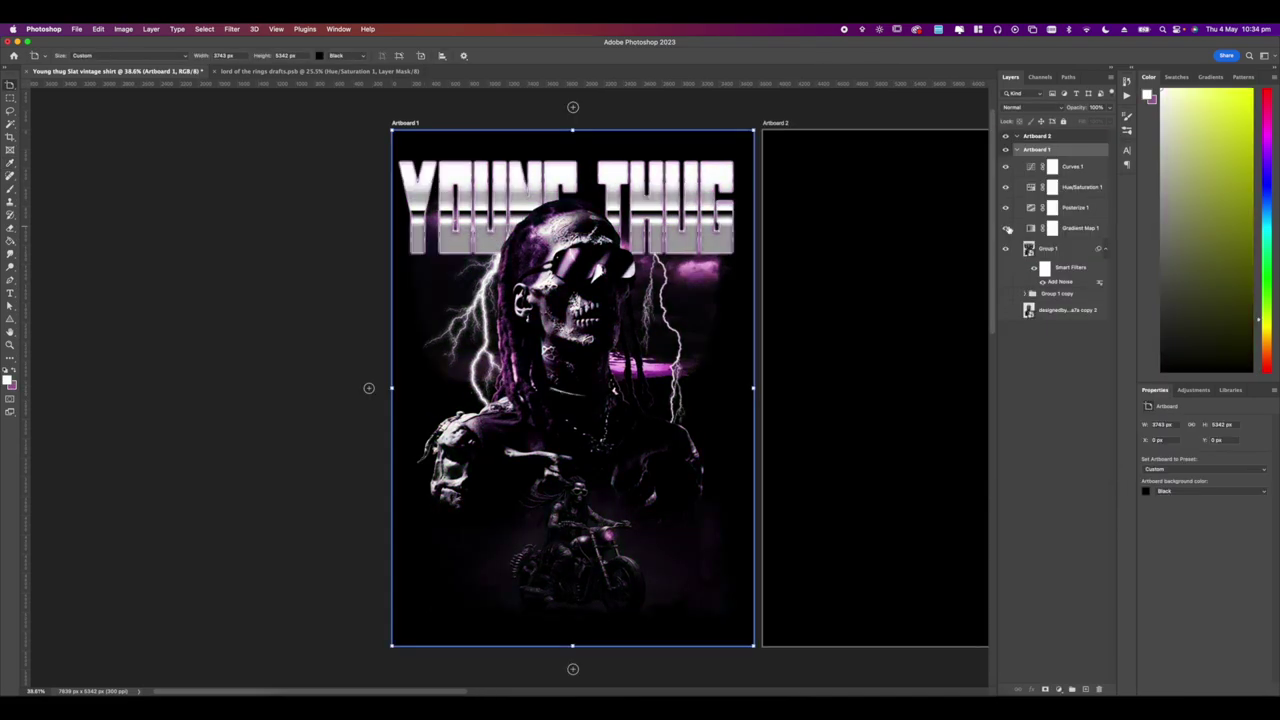
Examine the purple-toned portrait, lightning and biker scene up close and as a whole.
scroll(628, 300, up, 6)
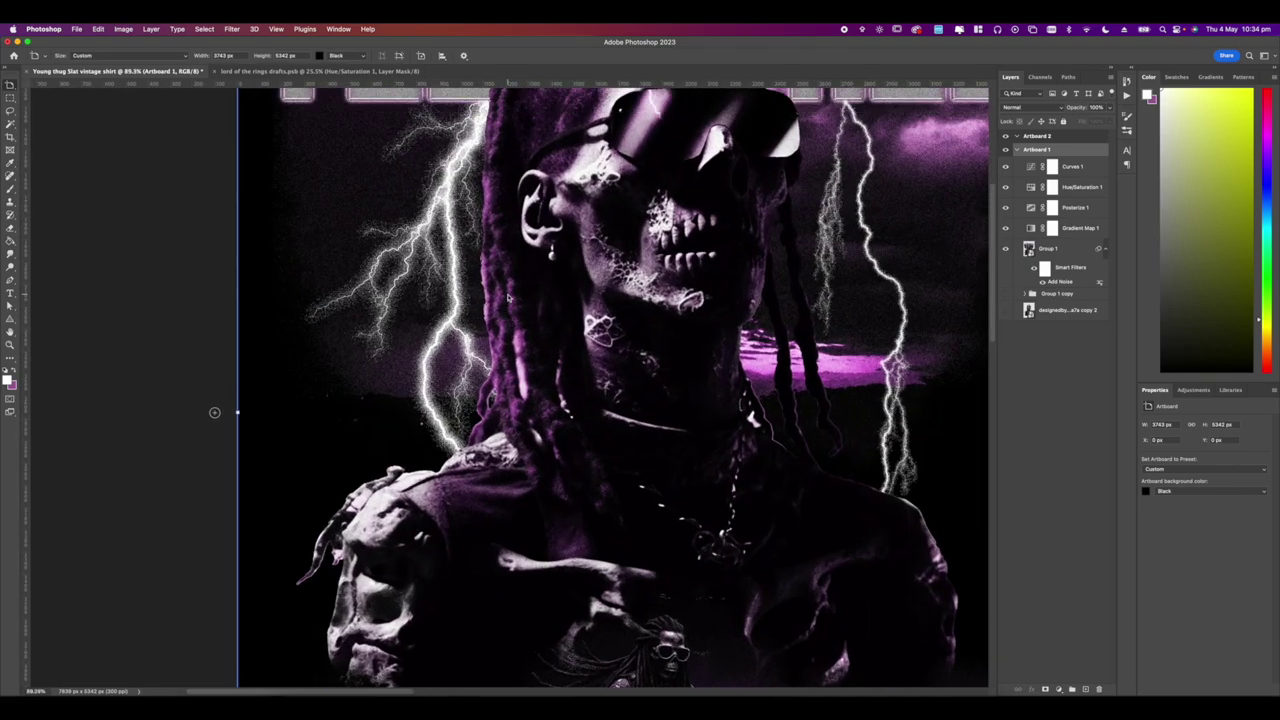
scroll(508, 293, down, 9)
scroll(508, 292, up, 2)
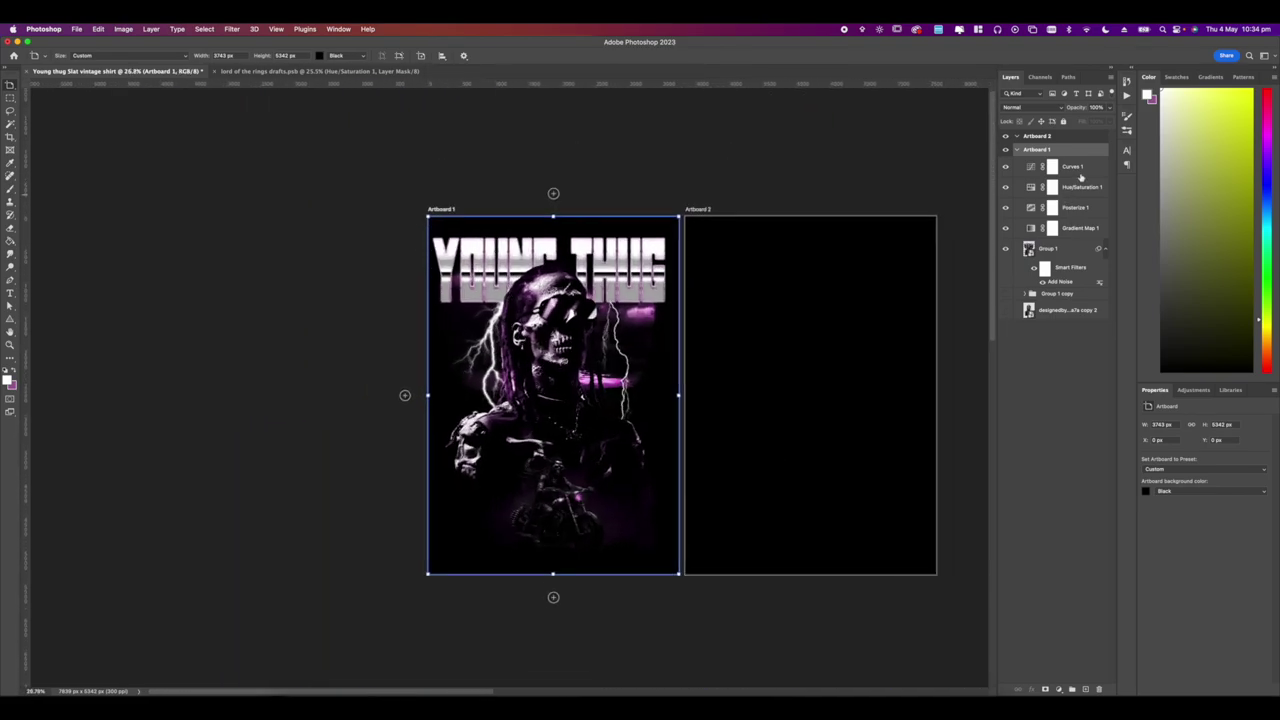
click(1078, 171)
scroll(567, 323, up, 5)
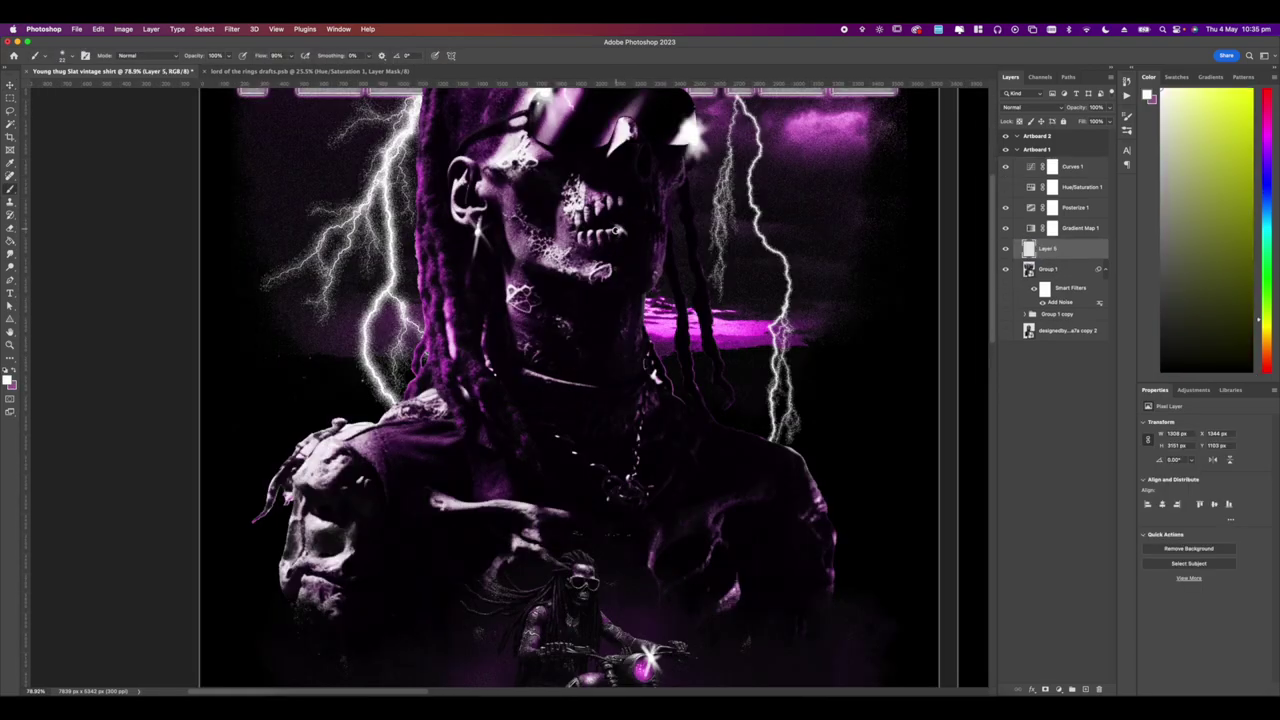
Stamp a white sparkle highlight on the skull's teeth on Layer 5, and undo the last stray stroke.
click(618, 230)
scroll(630, 258, up, 5)
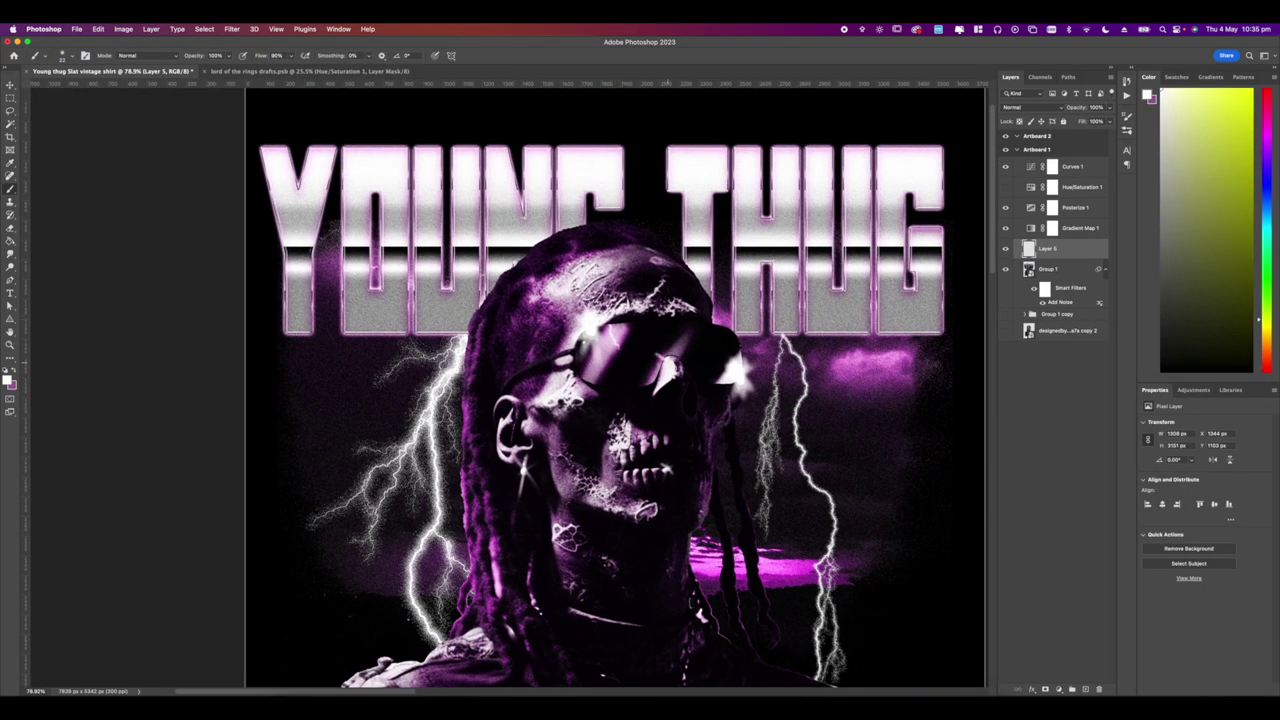
scroll(559, 233, left, 5)
scroll(559, 233, up, 4)
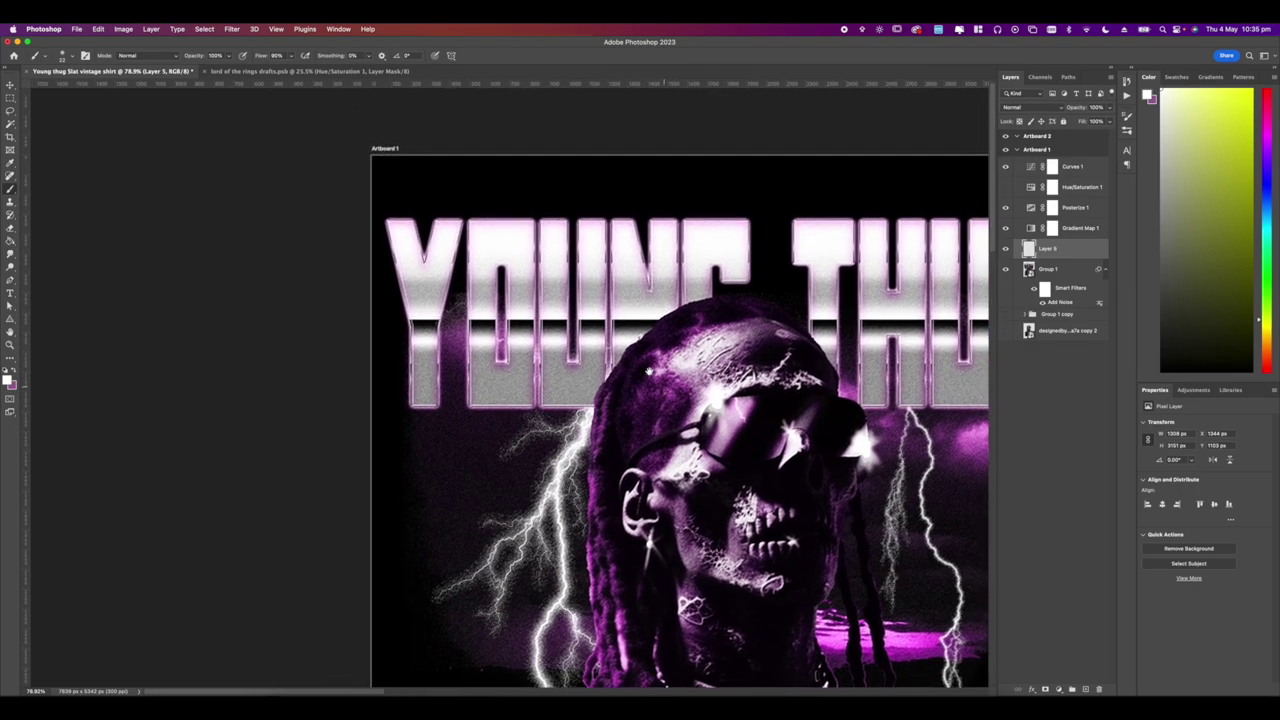
drag(539, 236, 556, 264)
scroll(605, 243, right, 10)
scroll(605, 243, down, 3)
key(super+z)
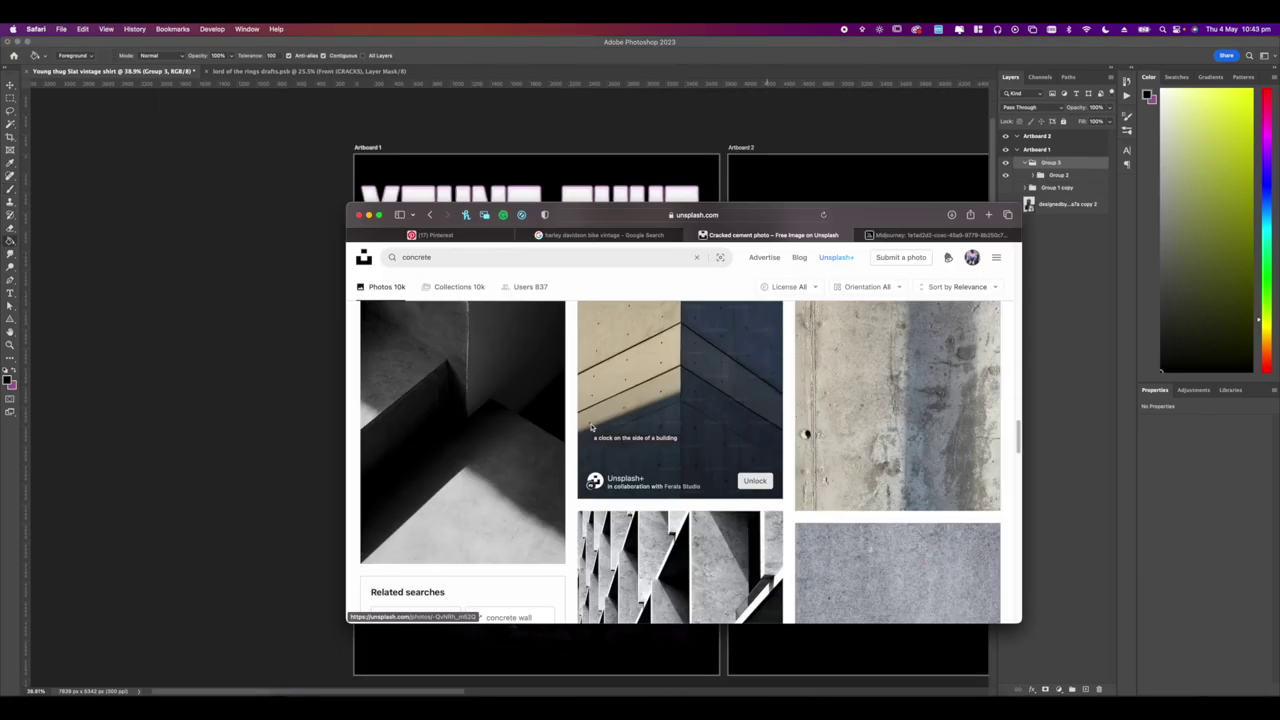
Download the stained concrete wall photo with the blue-grey band from the Unsplash concrete results and switch back to Photoshop.
scroll(591, 432, down, 1)
scroll(591, 432, down, 10)
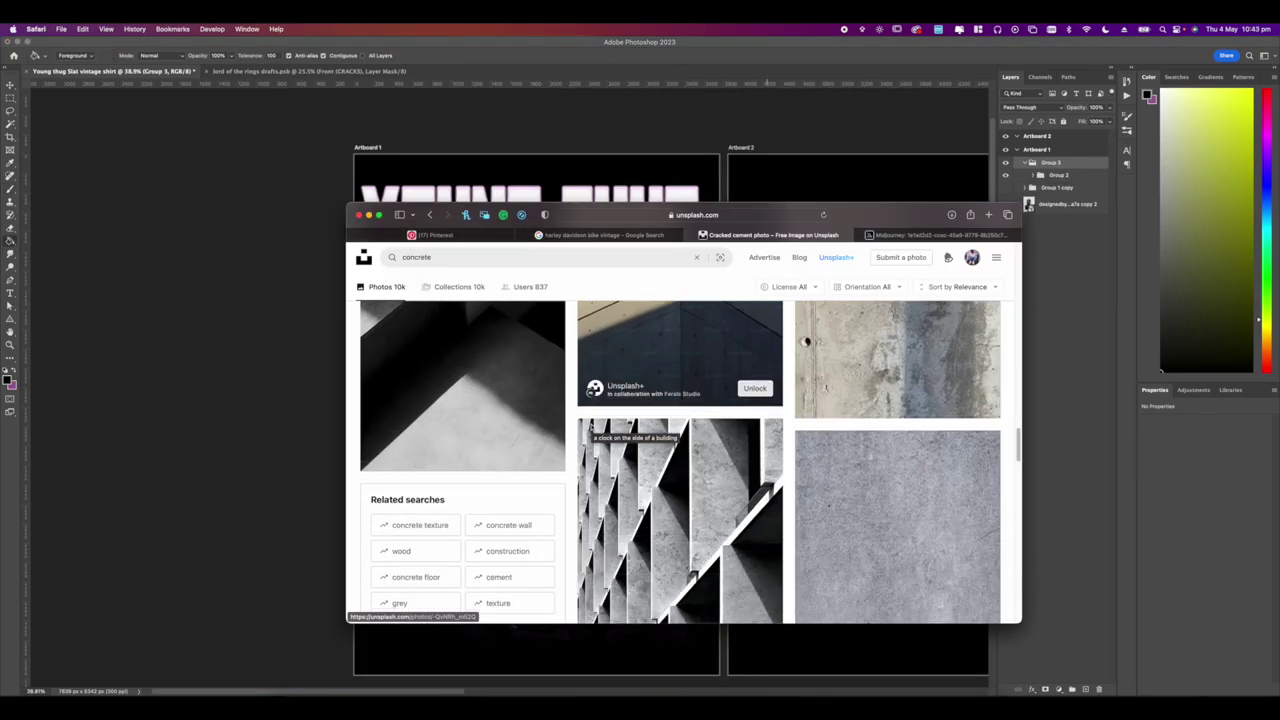
scroll(591, 427, up, 8)
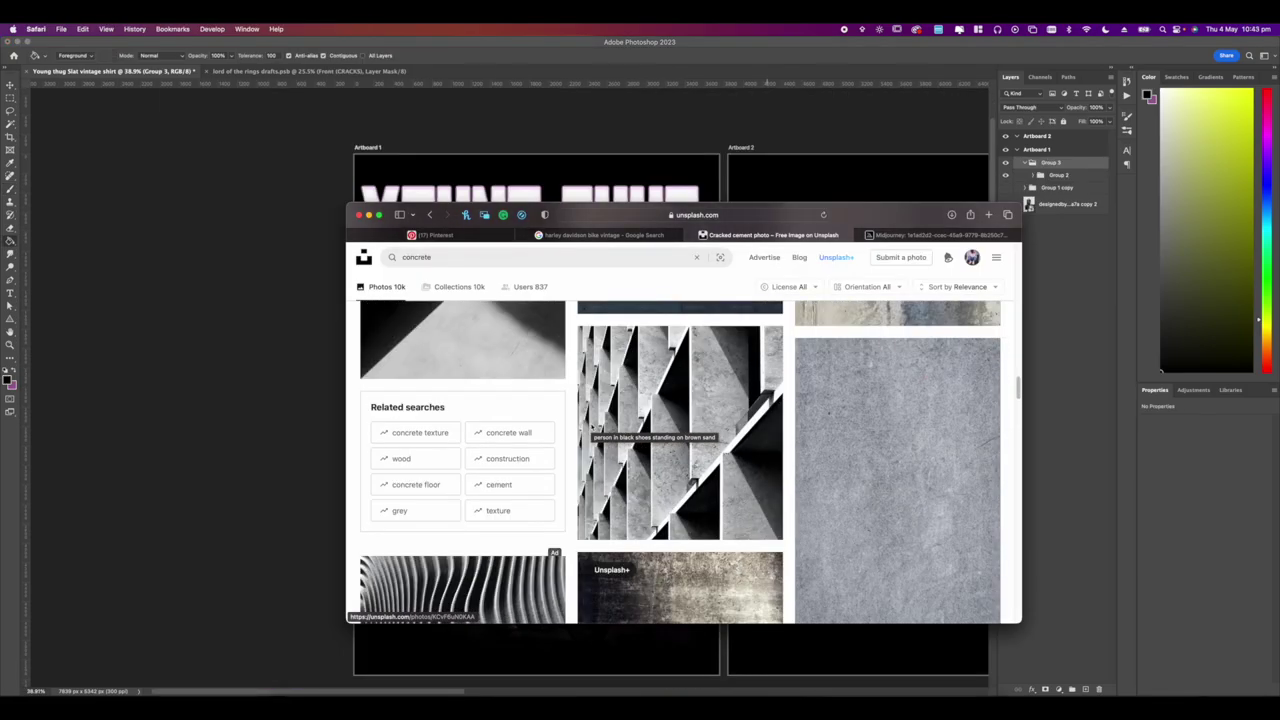
click(980, 500)
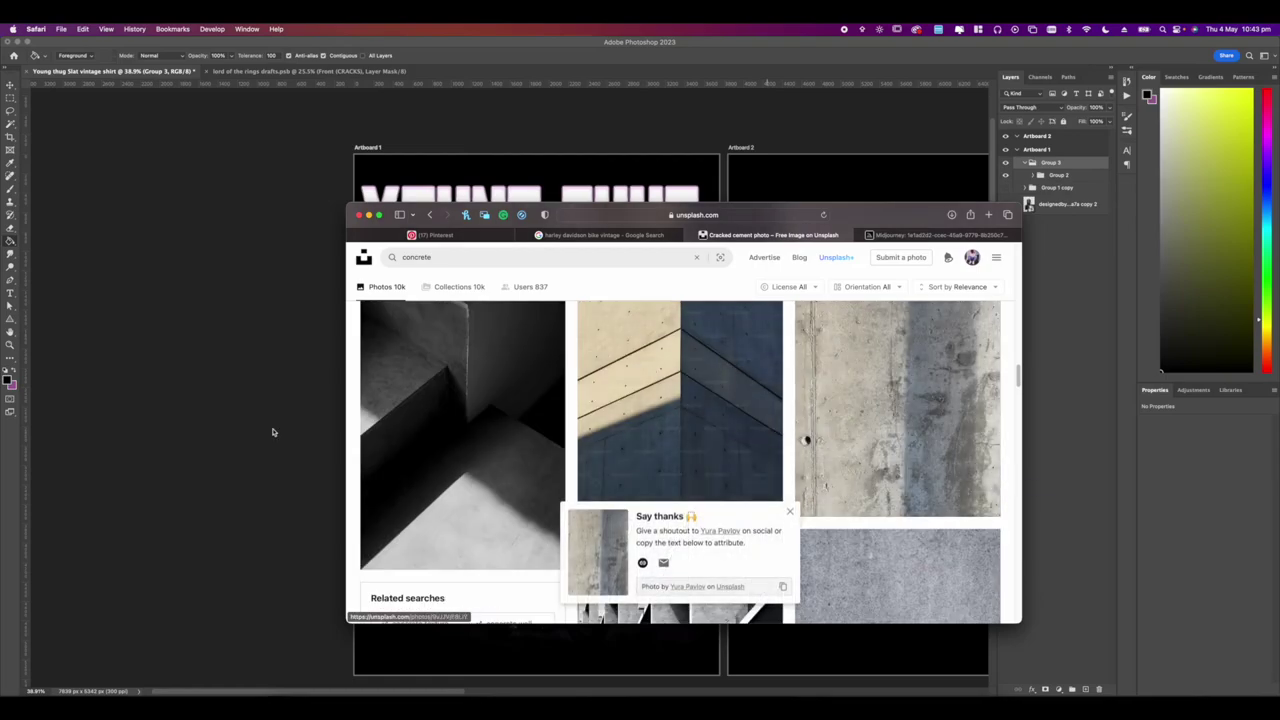
click(270, 431)
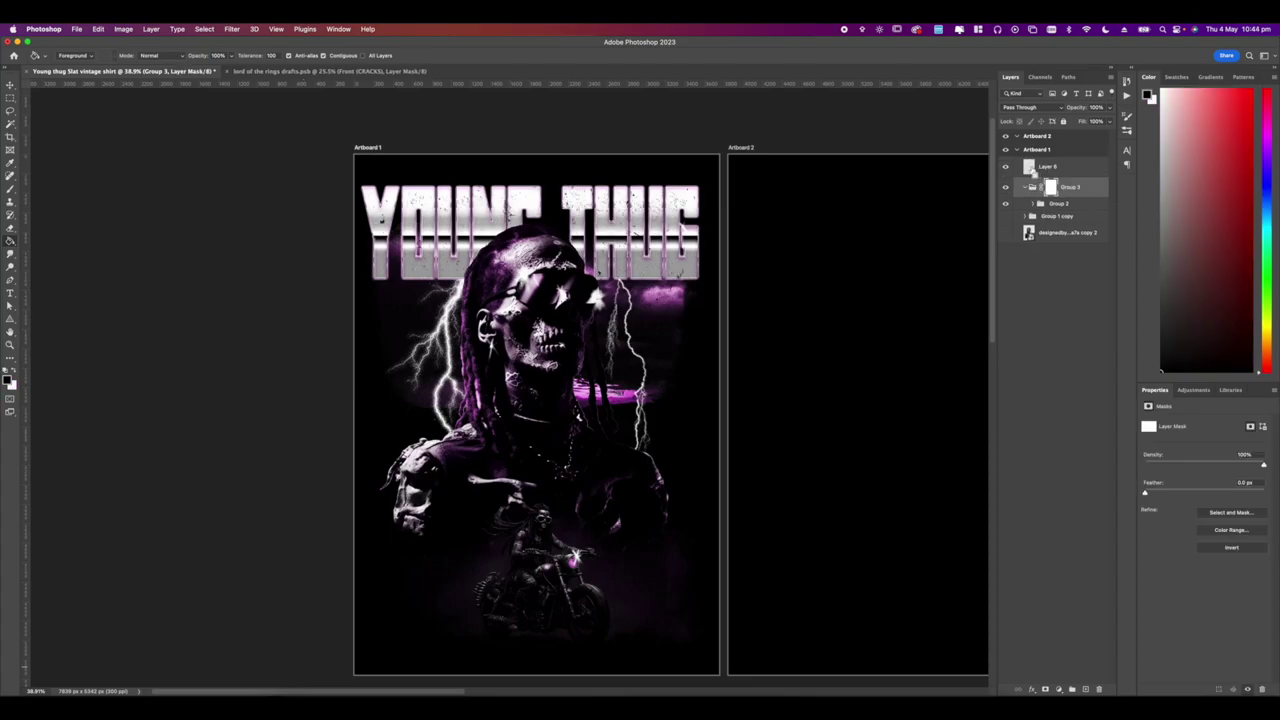
Load Layer 6's distress texture as a selection for masking Group 3, and move the group's mask onto the nested Group 2.
super+click(1031, 170)
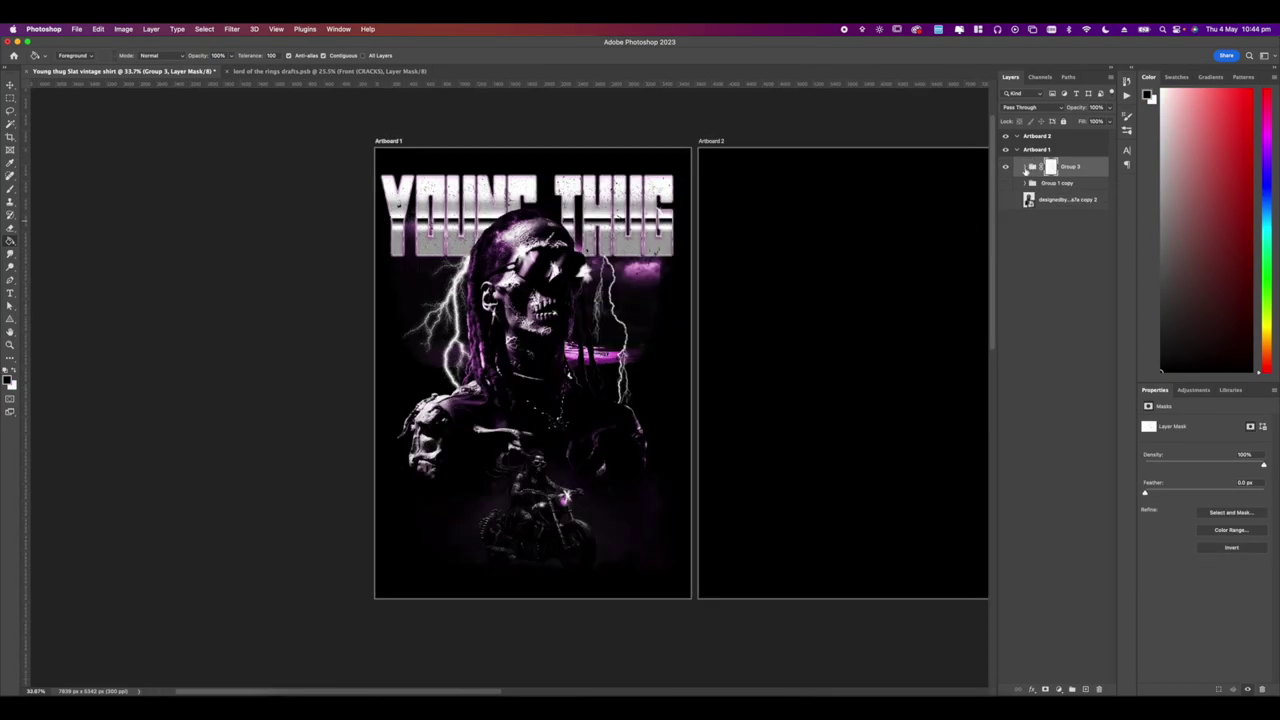
drag(1050, 166, 1057, 175)
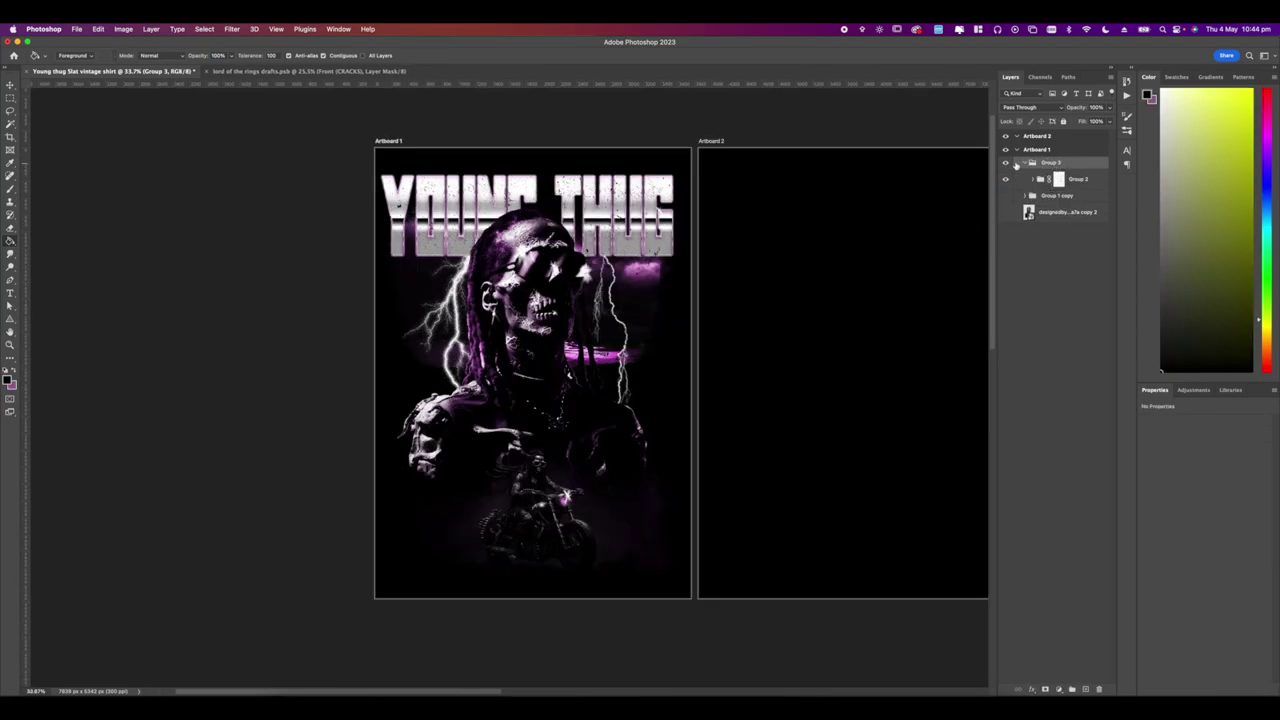
click(1026, 163)
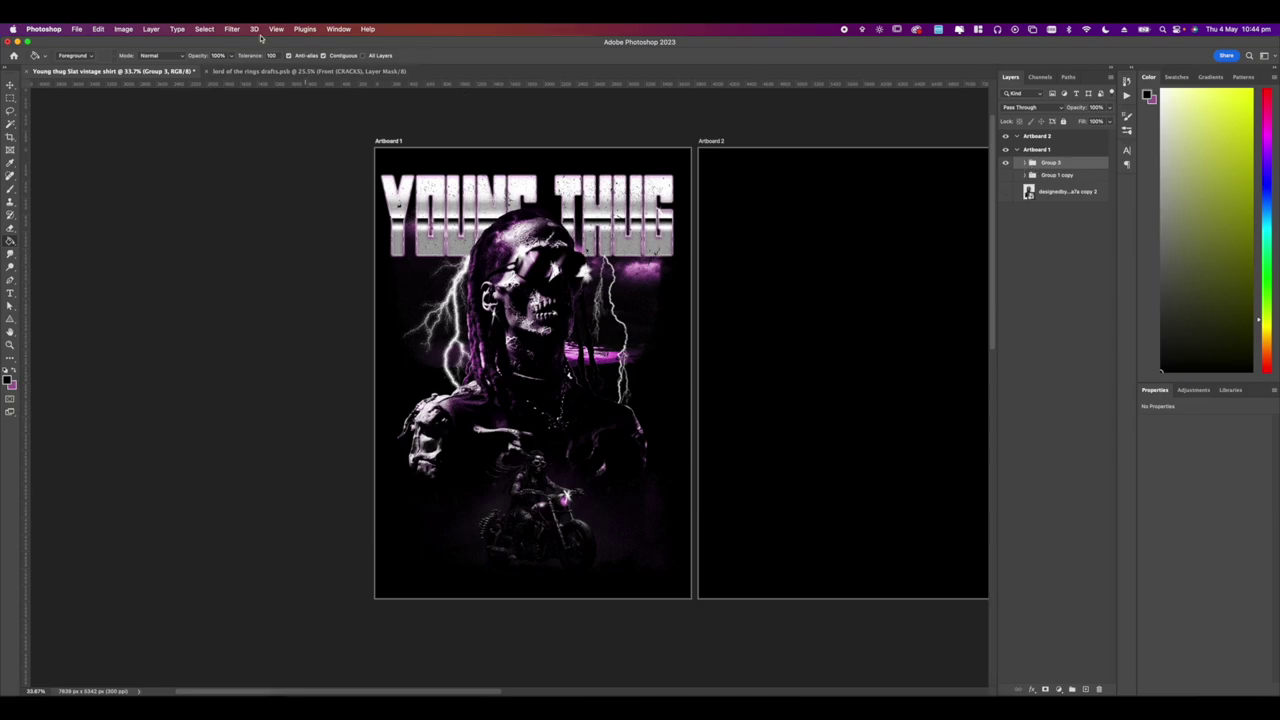
click(203, 28)
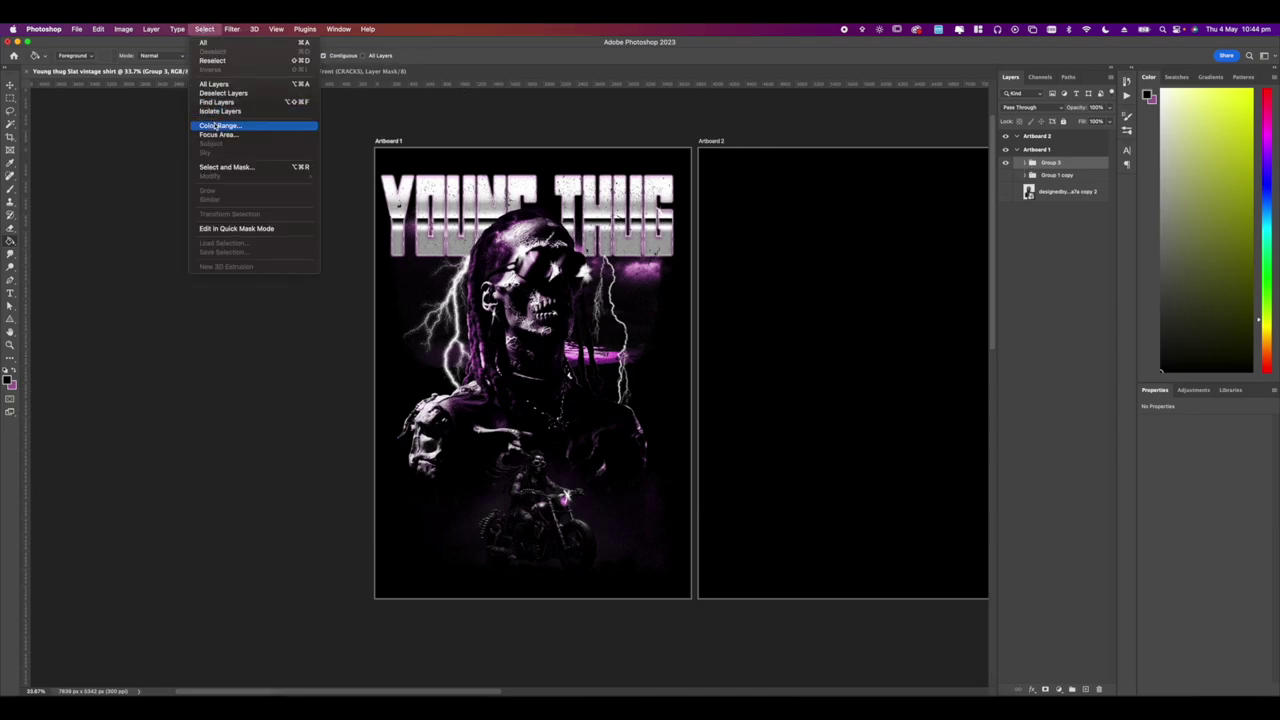
click(246, 126)
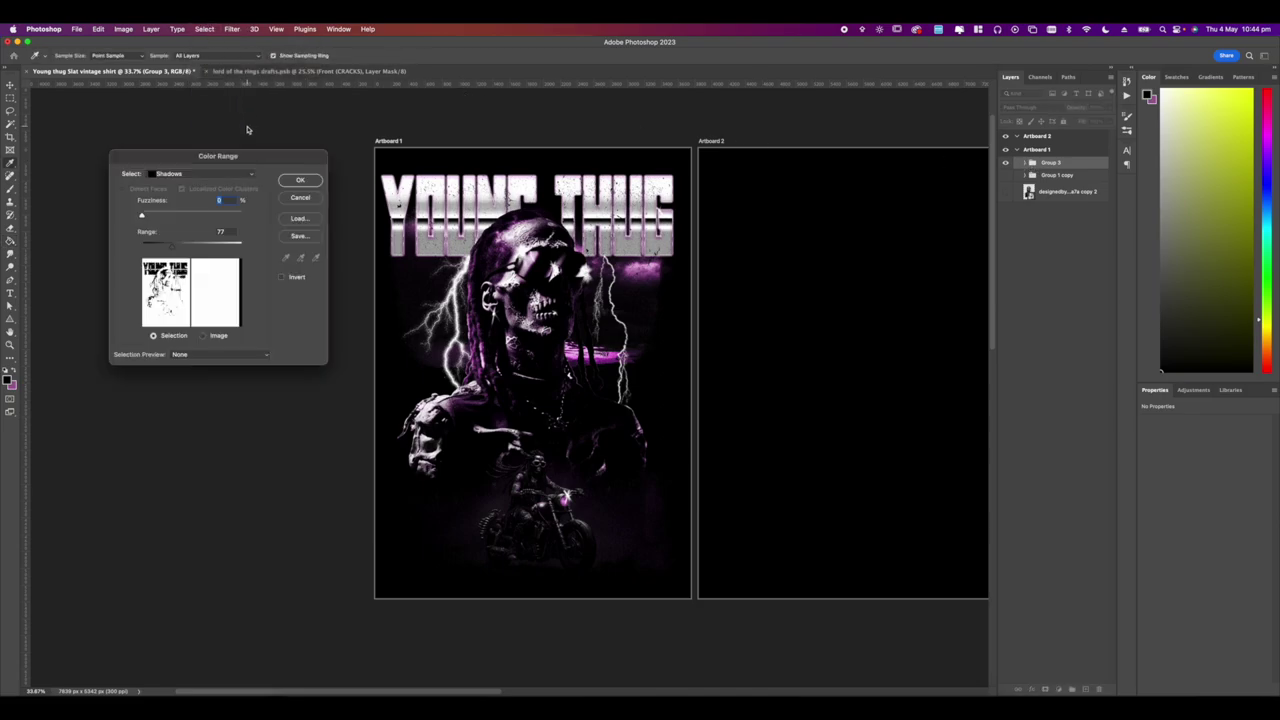
click(302, 179)
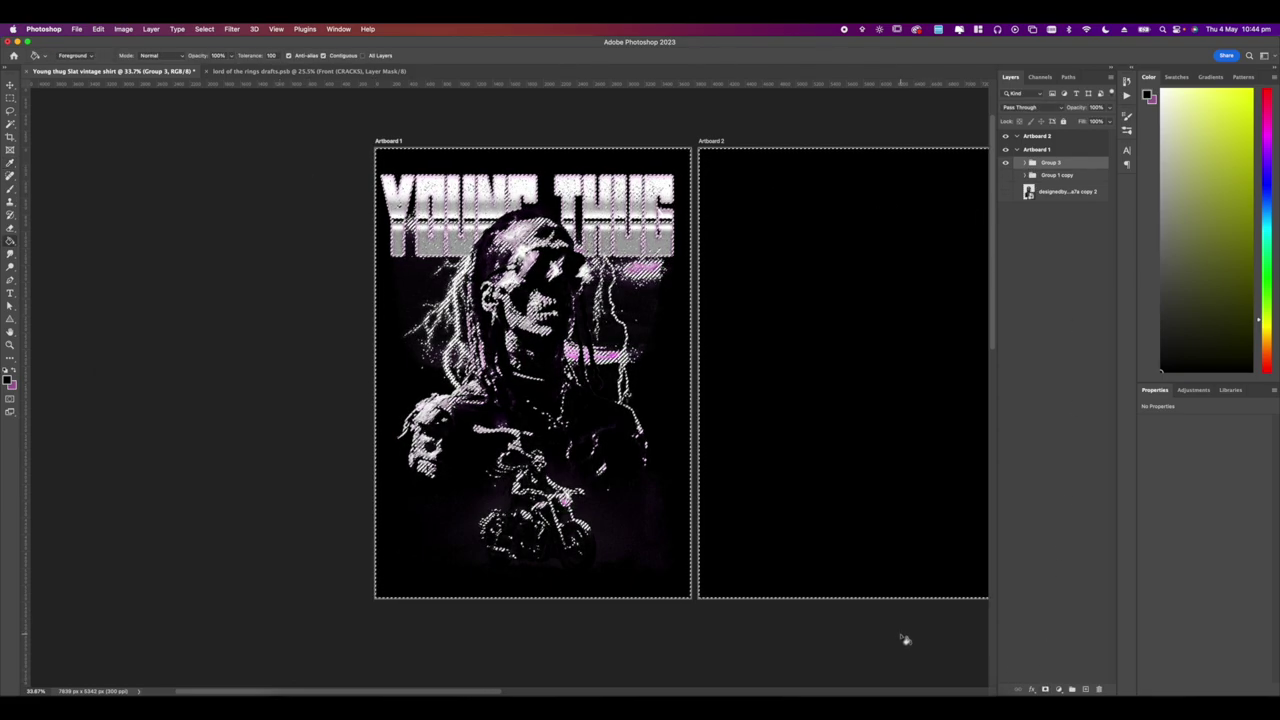
key(super+d)
Add a layer mask to Group 3 and select the artwork's shadows with Color Range at 0% fuzziness and range 77.
click(1046, 689)
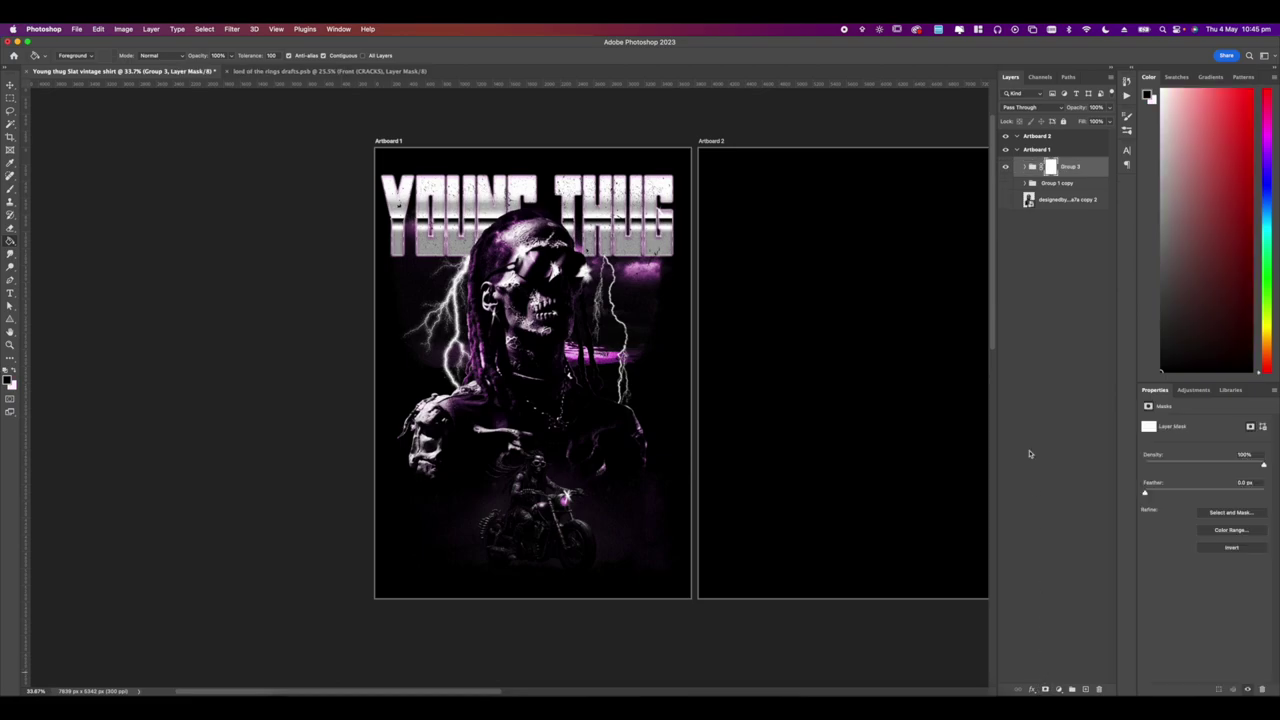
click(1076, 170)
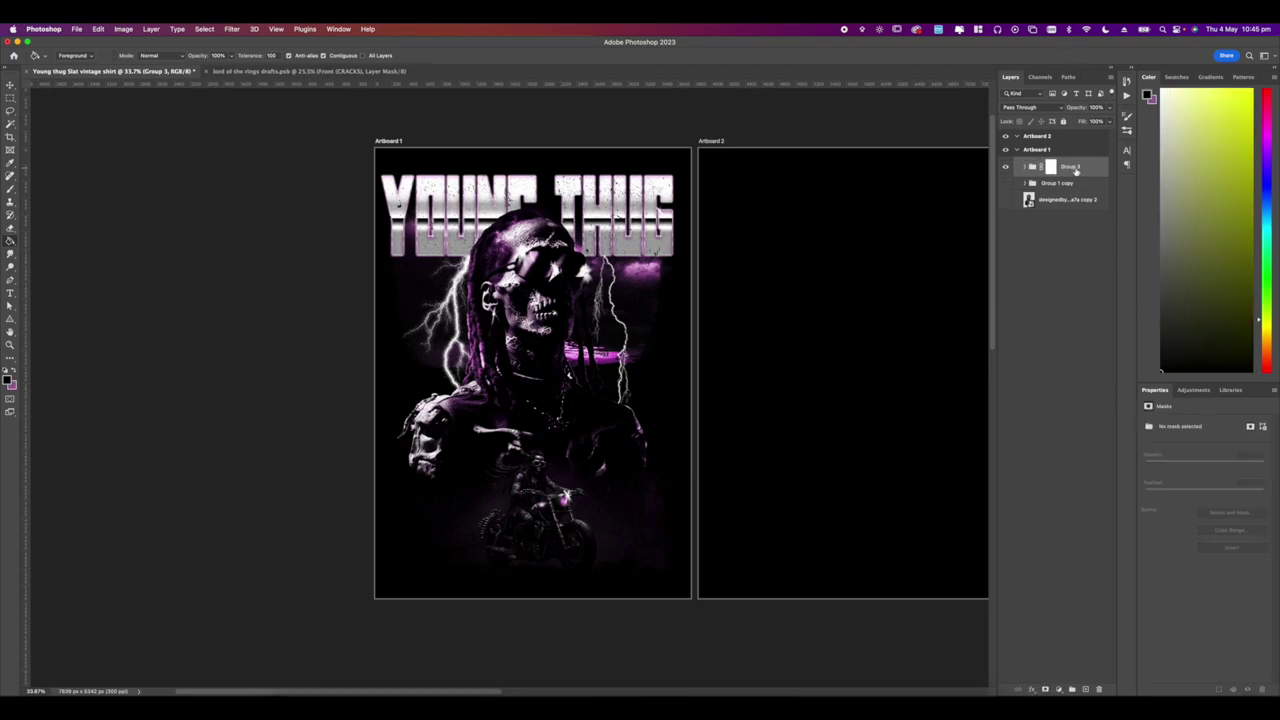
click(204, 28)
click(220, 128)
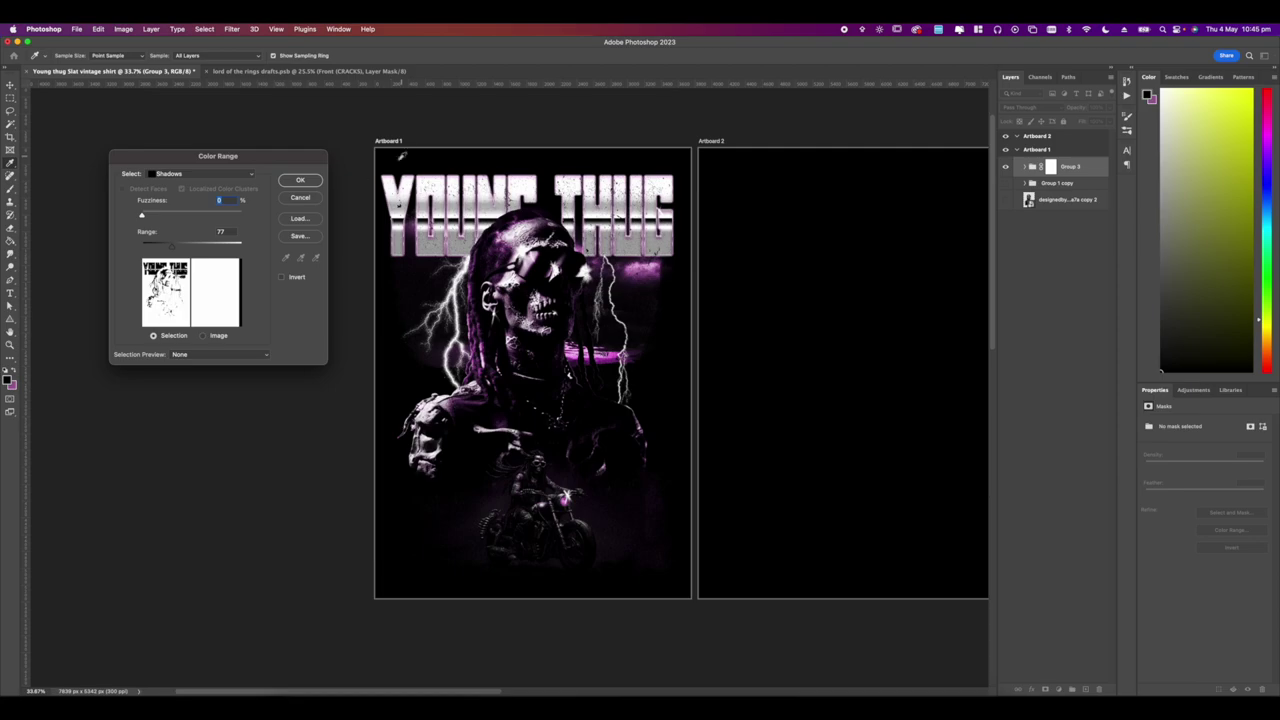
click(300, 180)
key(g)
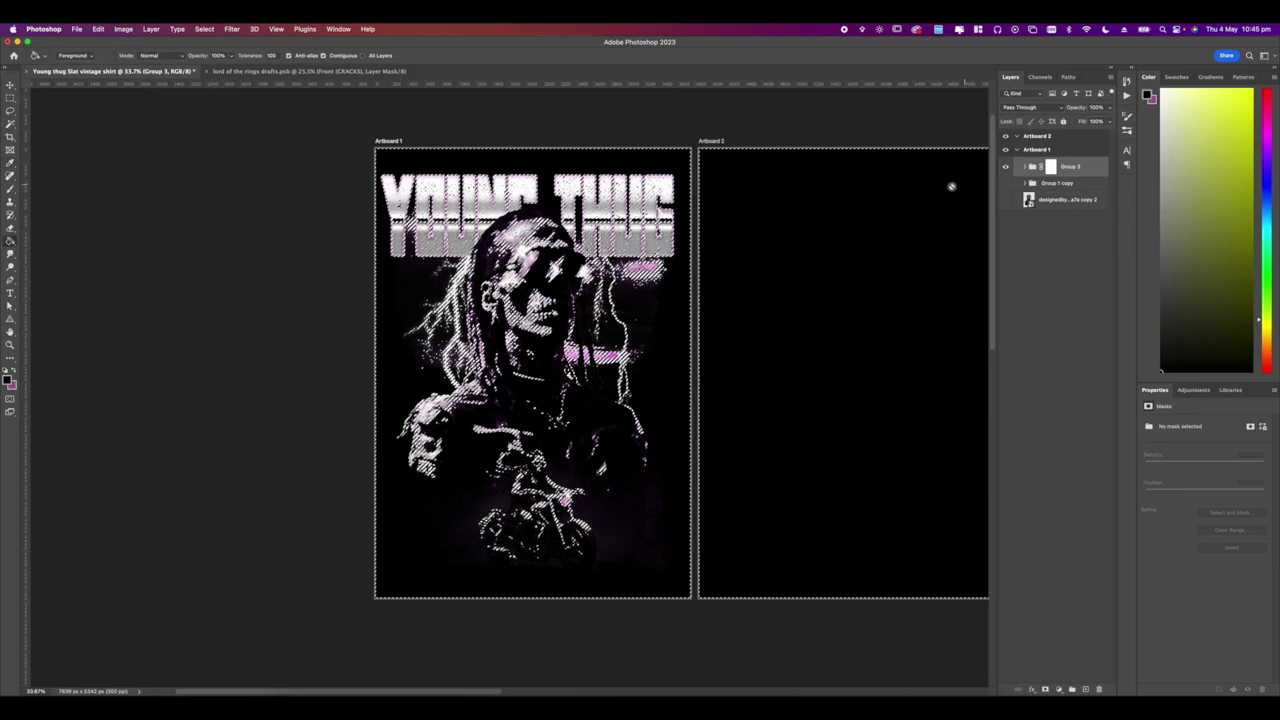
Fill the selected shadows with black on Group 3's layer mask and clear the selection.
click(1050, 166)
click(593, 337)
key(super+d)
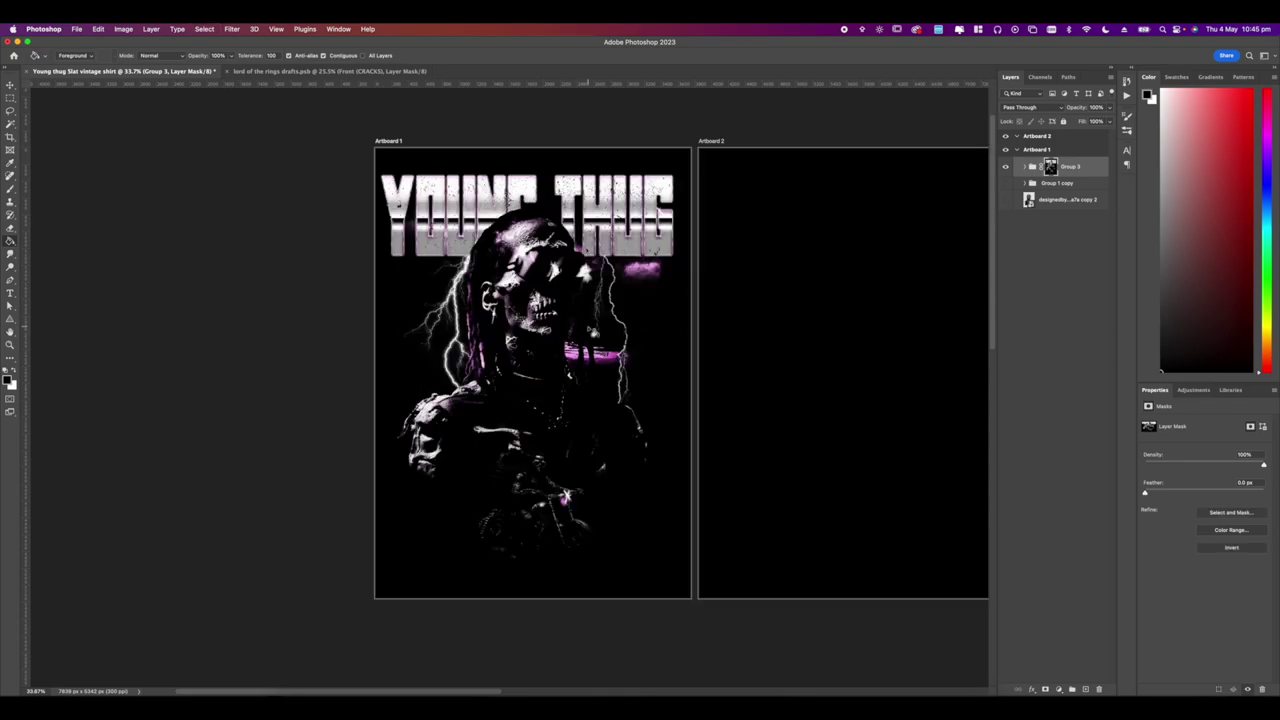
Inspect the knocked-out shadows on the portrait, shoulder skull and biker at different magnifications.
scroll(595, 335, up, 1)
scroll(636, 326, up, 10)
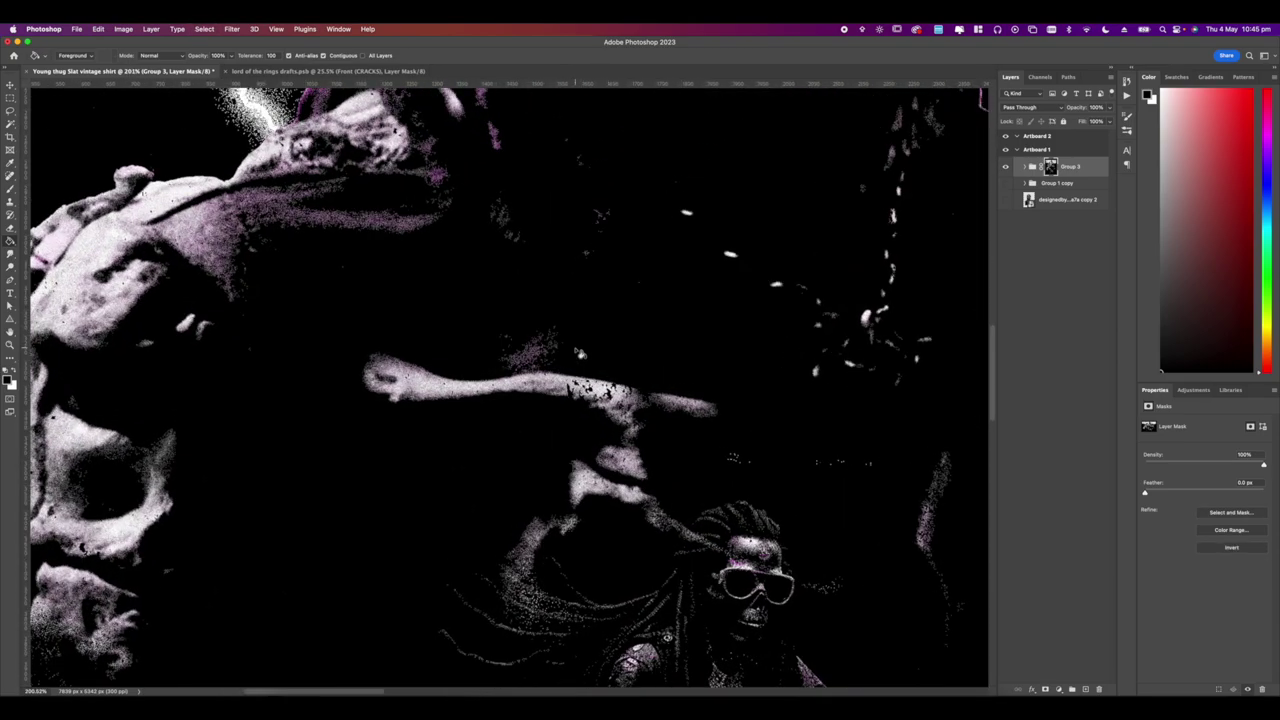
scroll(594, 356, down, 10)
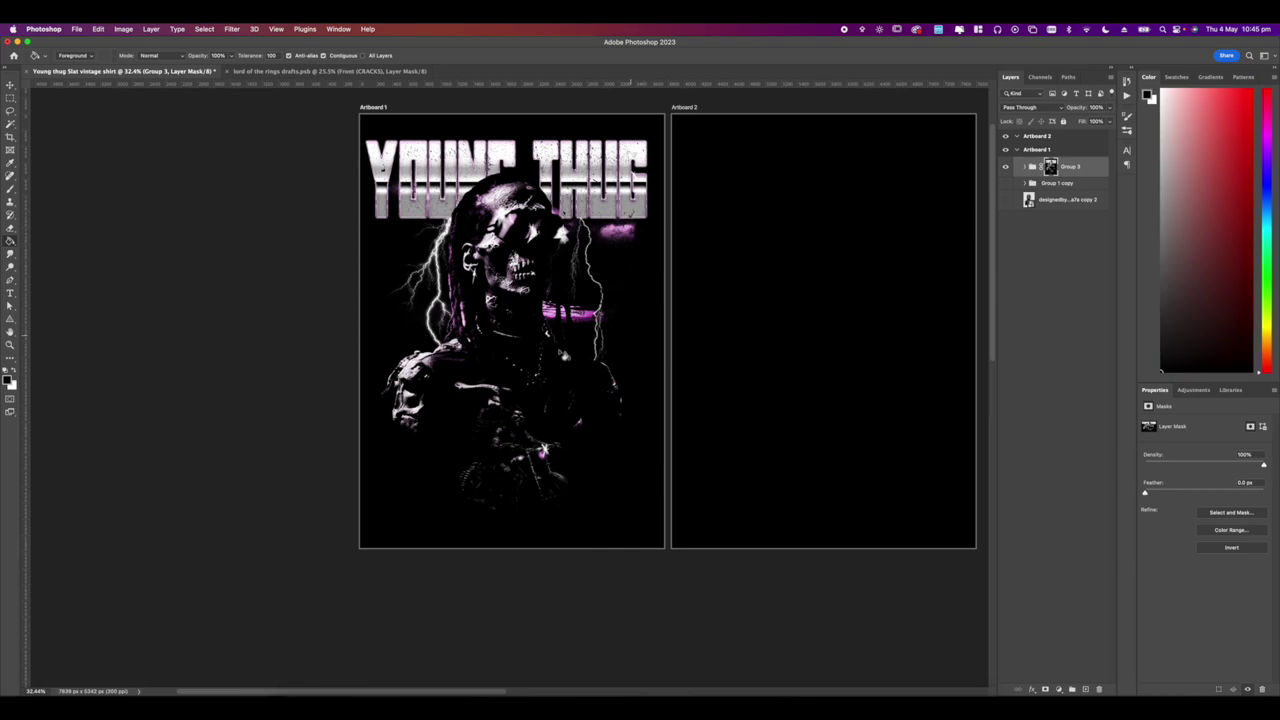
scroll(512, 389, up, 3)
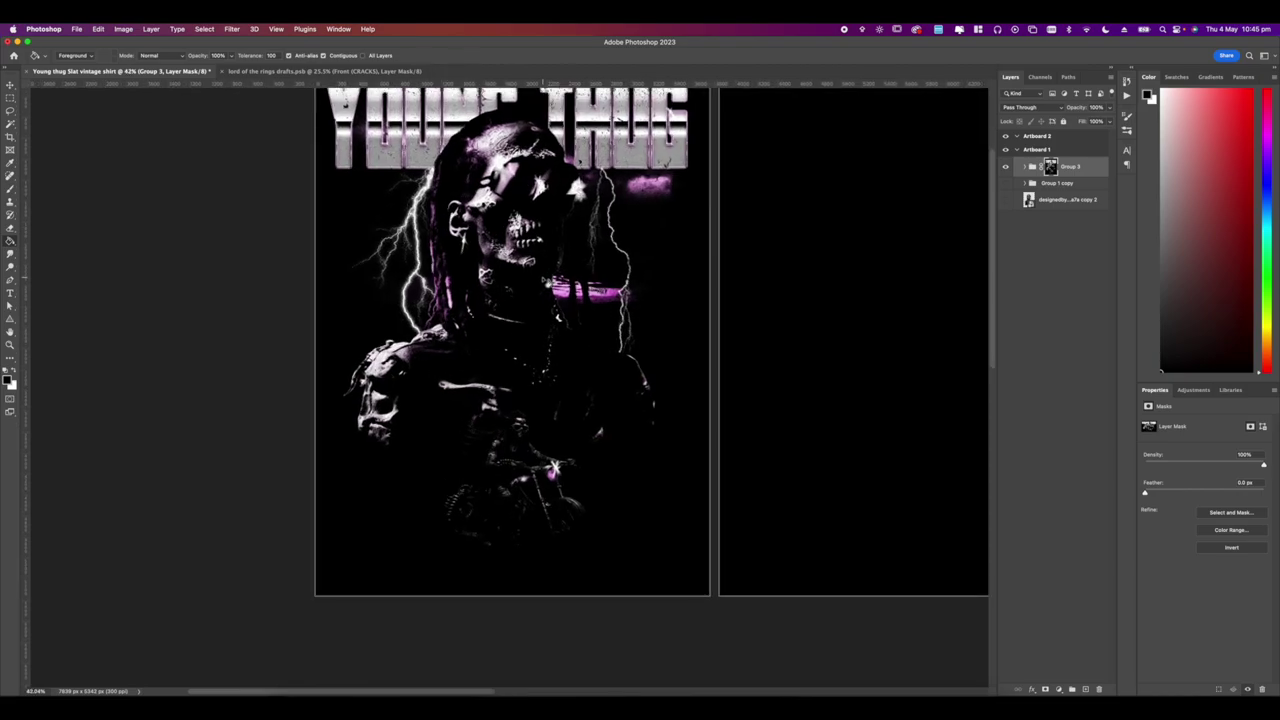
scroll(503, 377, up, 1)
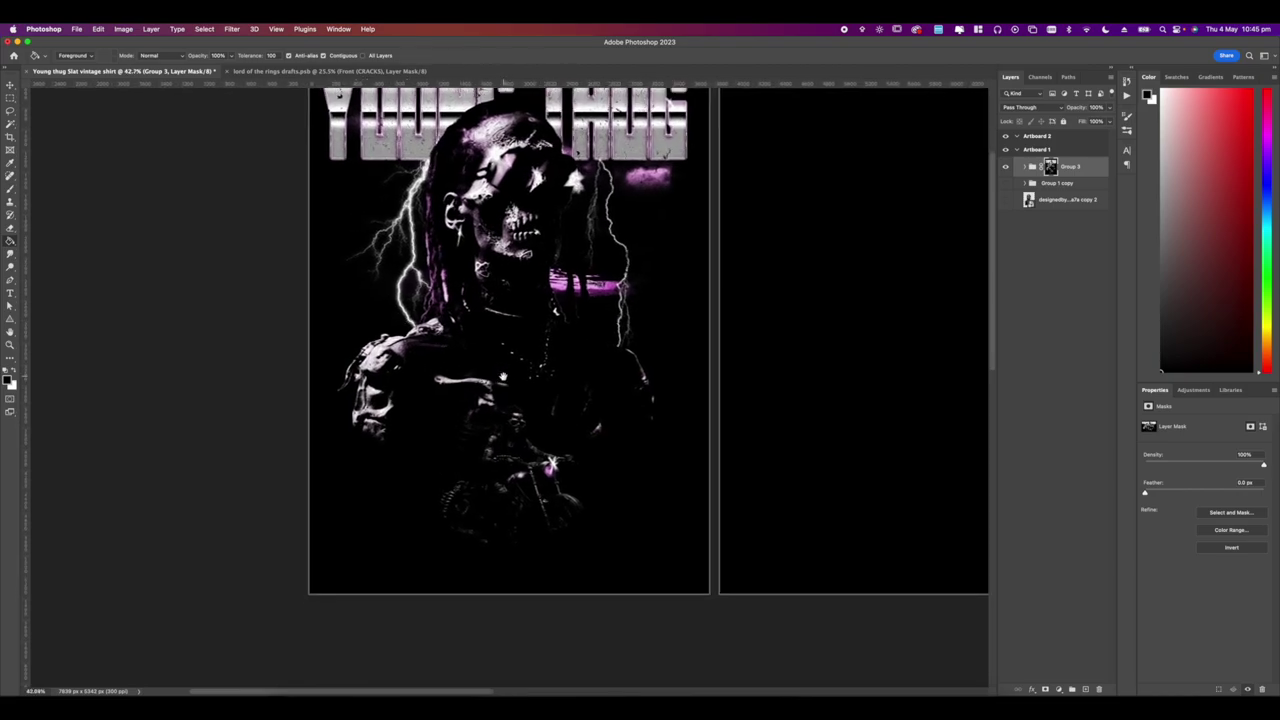
scroll(520, 380, up, 4)
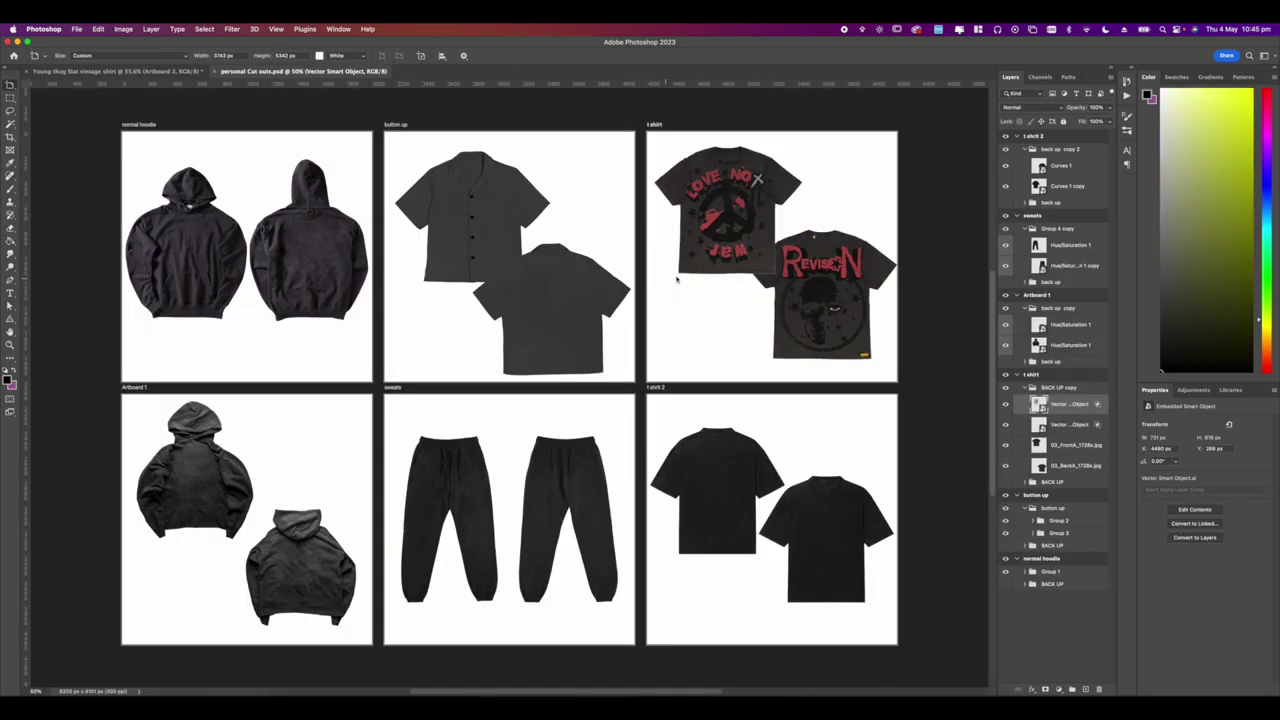
Copy the plain black t-shirt's front and back from the "t shirt 2" artboard and switch to the Young Thug document.
scroll(737, 300, down, 3)
scroll(737, 300, right, 2)
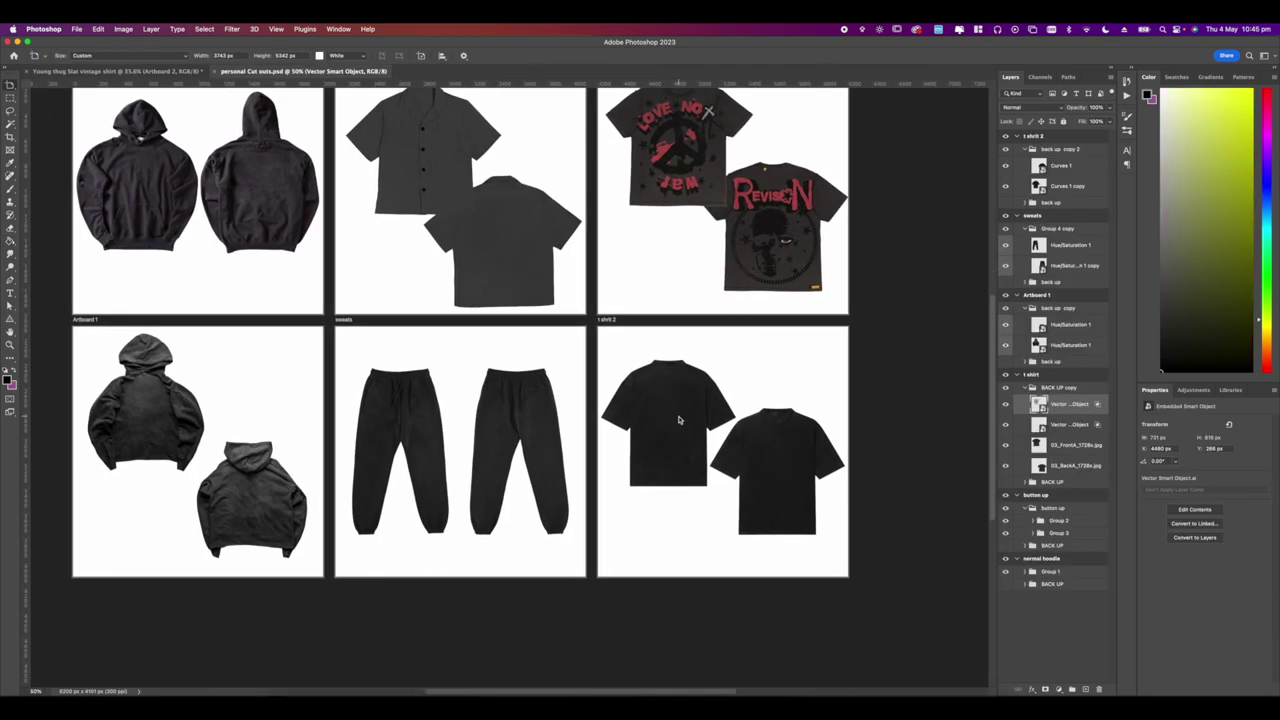
click(677, 420)
shift+click(1060, 166)
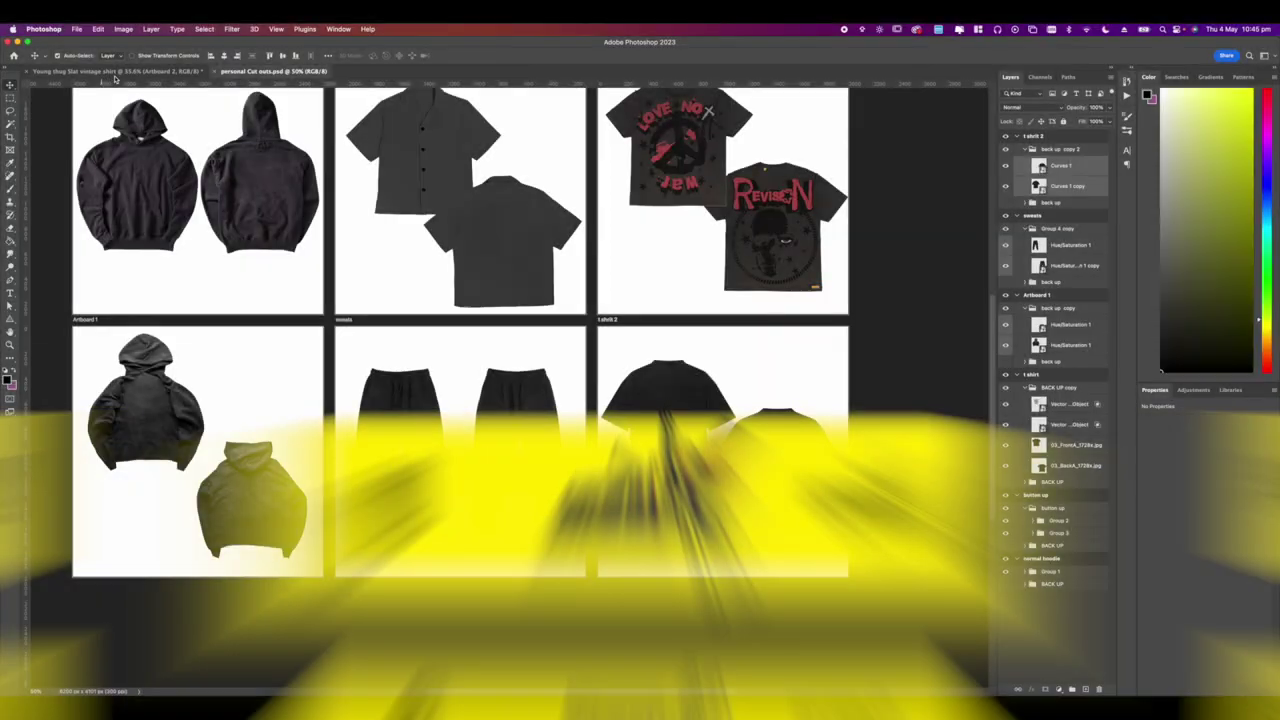
click(137, 73)
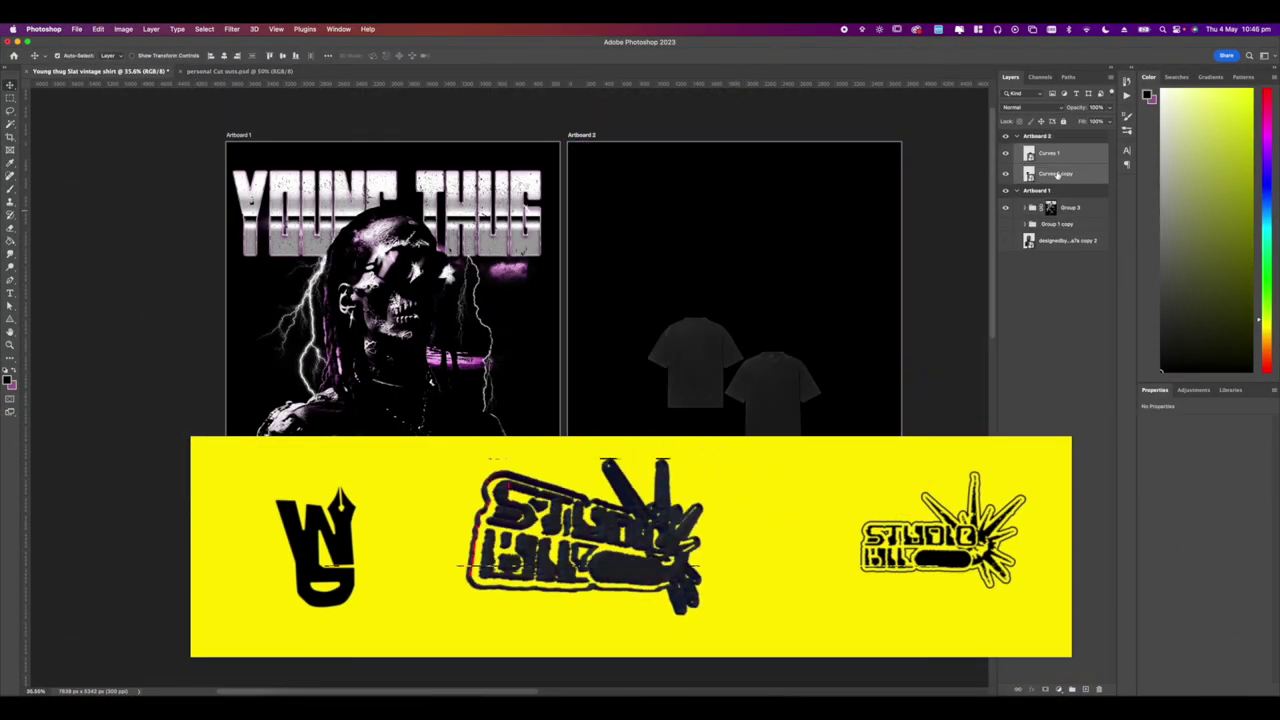
Toggle the Curves 1 copy shirt's visibility to identify it, and duplicate masked Group 3 into Artboard 2 between the two shirt layers.
click(1062, 174)
click(1006, 174)
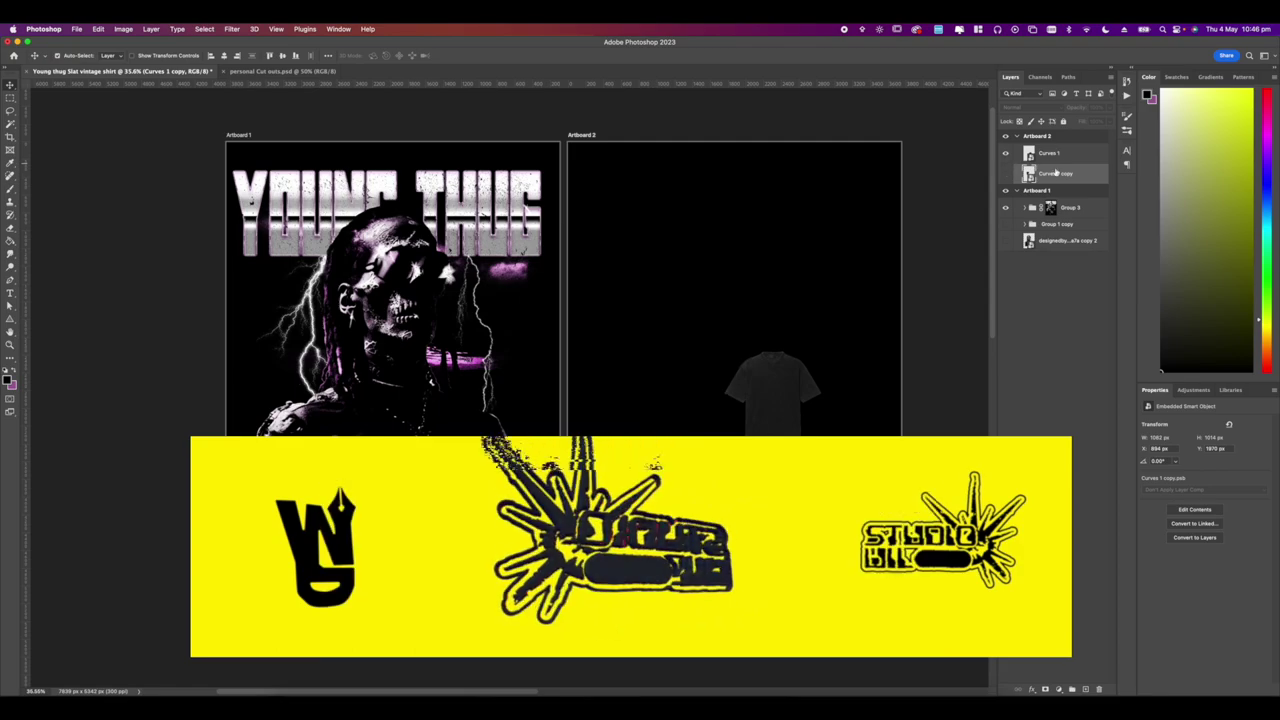
drag(1050, 208, 1049, 162)
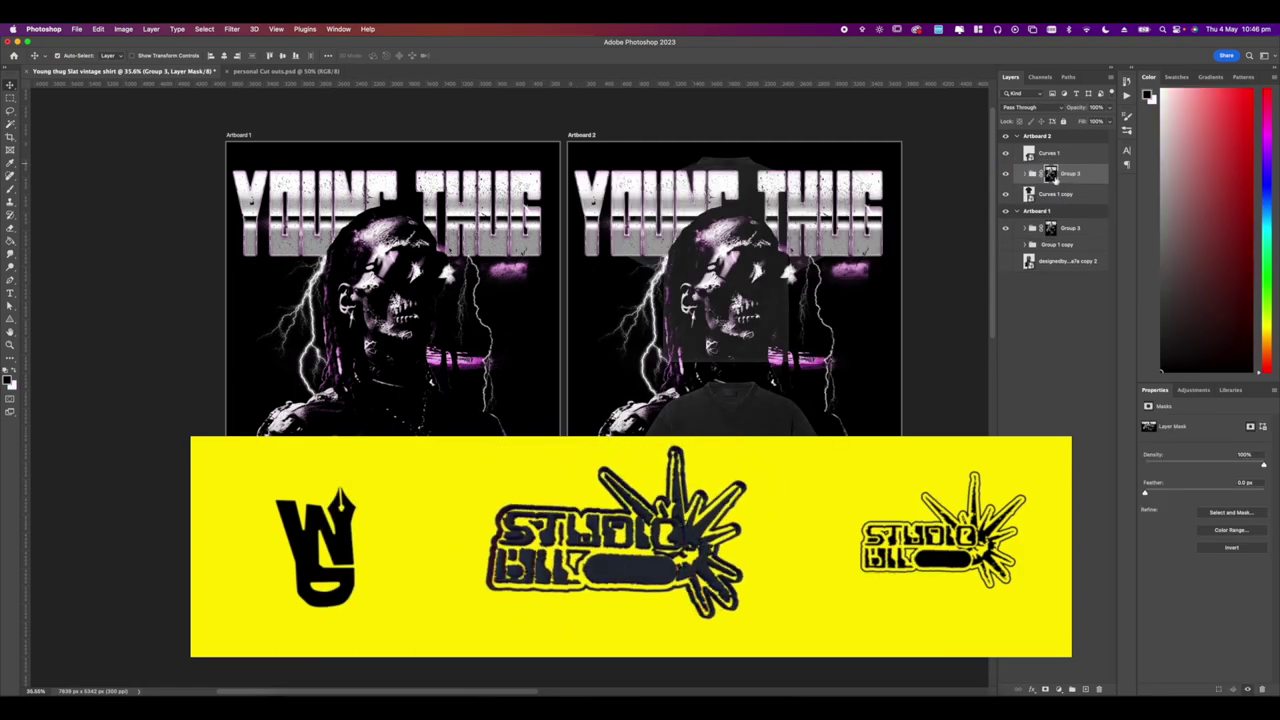
Convert Artboard 2's Group 3 copy to a smart object, scale it down and place it on the lower t-shirt's chest.
right_click(1069, 174)
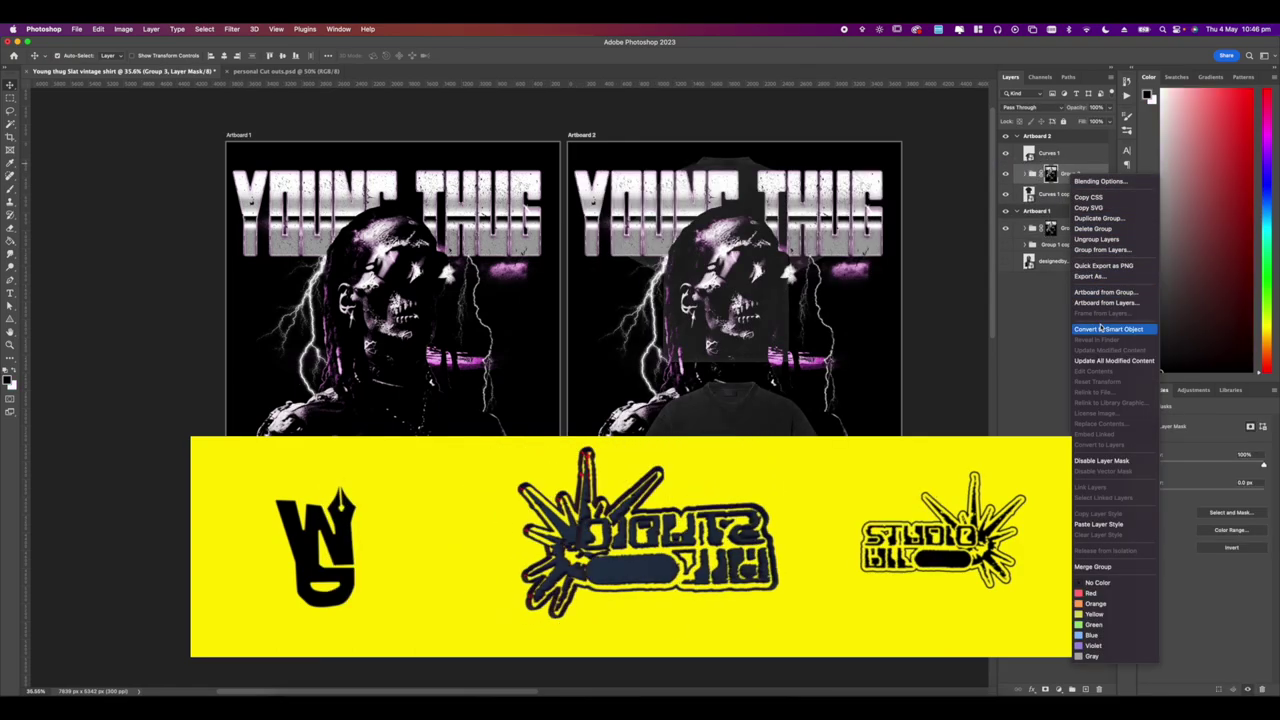
key(Escape)
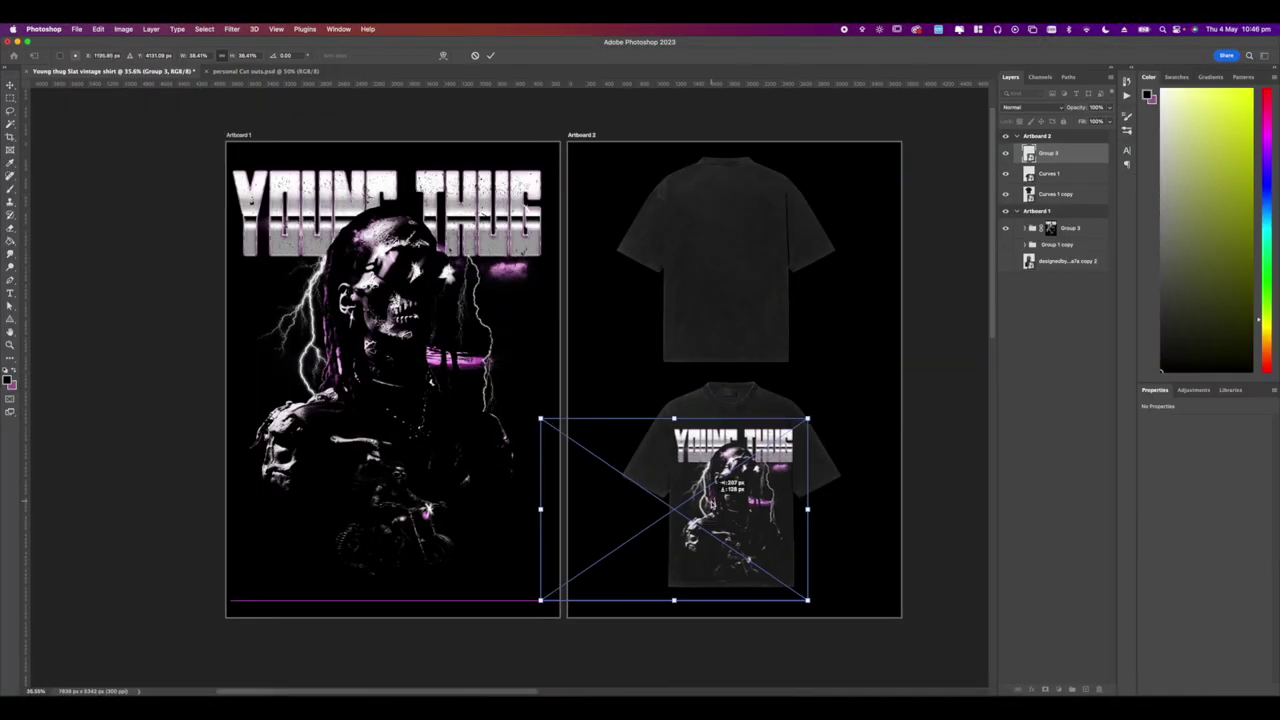
mouse_move(805, 511)
mouse_down()
mouse_move(743, 519)
mouse_move(806, 507)
mouse_up()
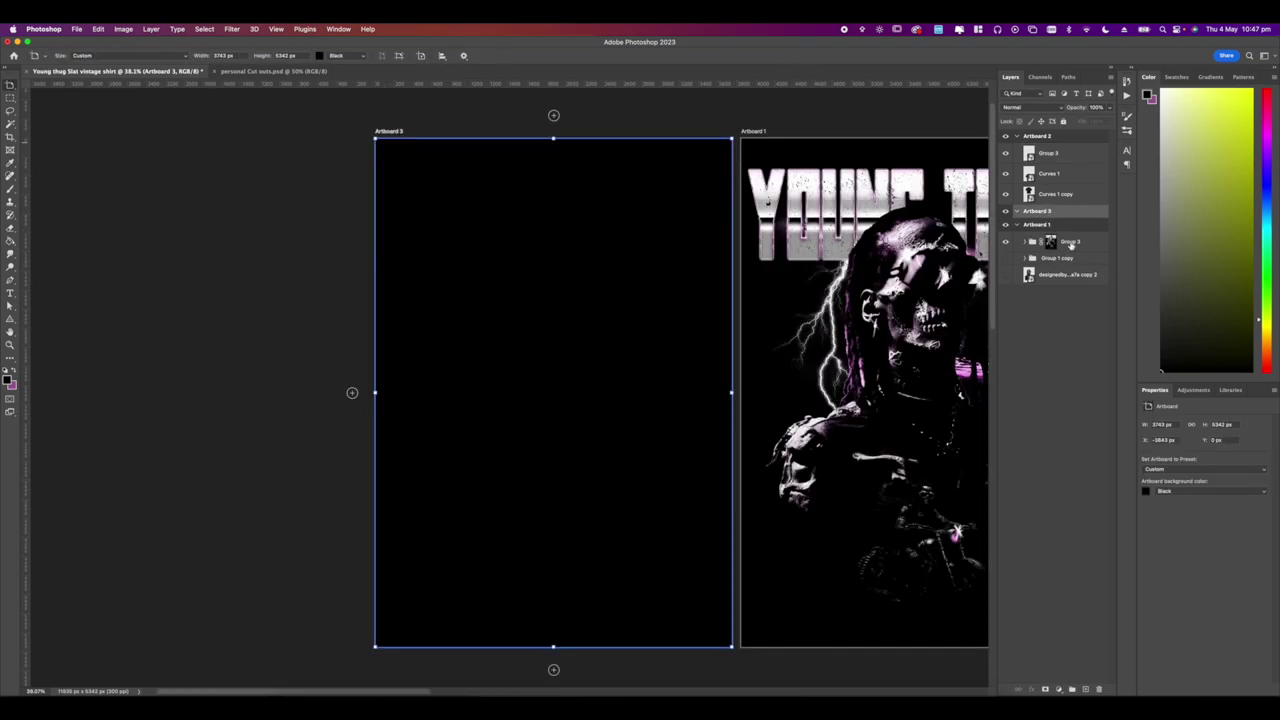
Duplicate masked Group 3 into Artboard 3 and turn it black and white with a Gradient Map, combining both into one smart object.
drag(1068, 244, 1060, 212)
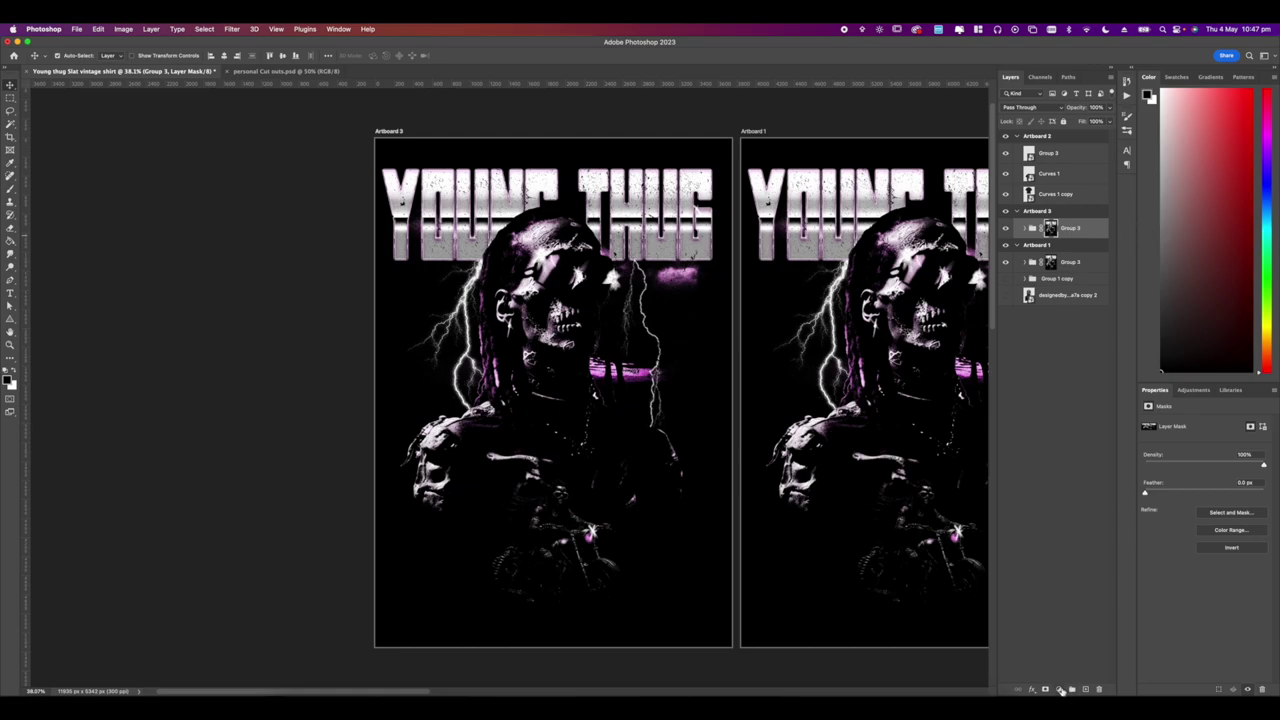
click(1060, 690)
click(1088, 657)
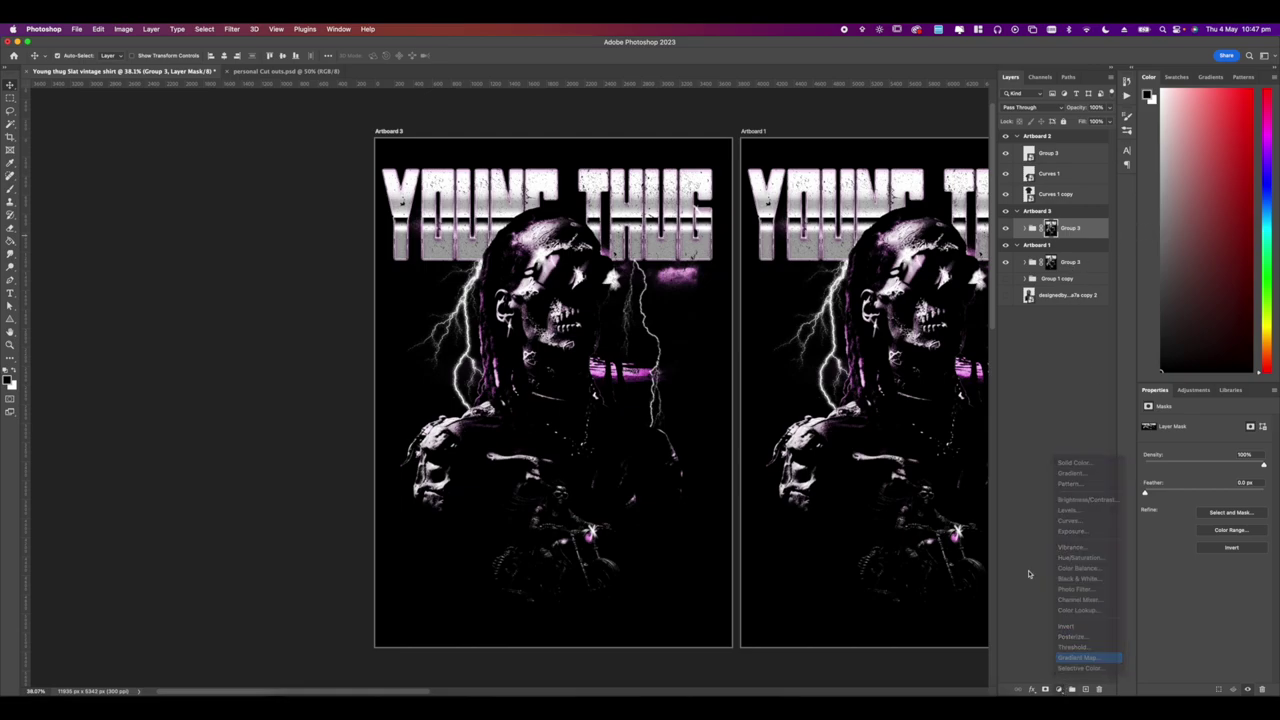
click(1228, 428)
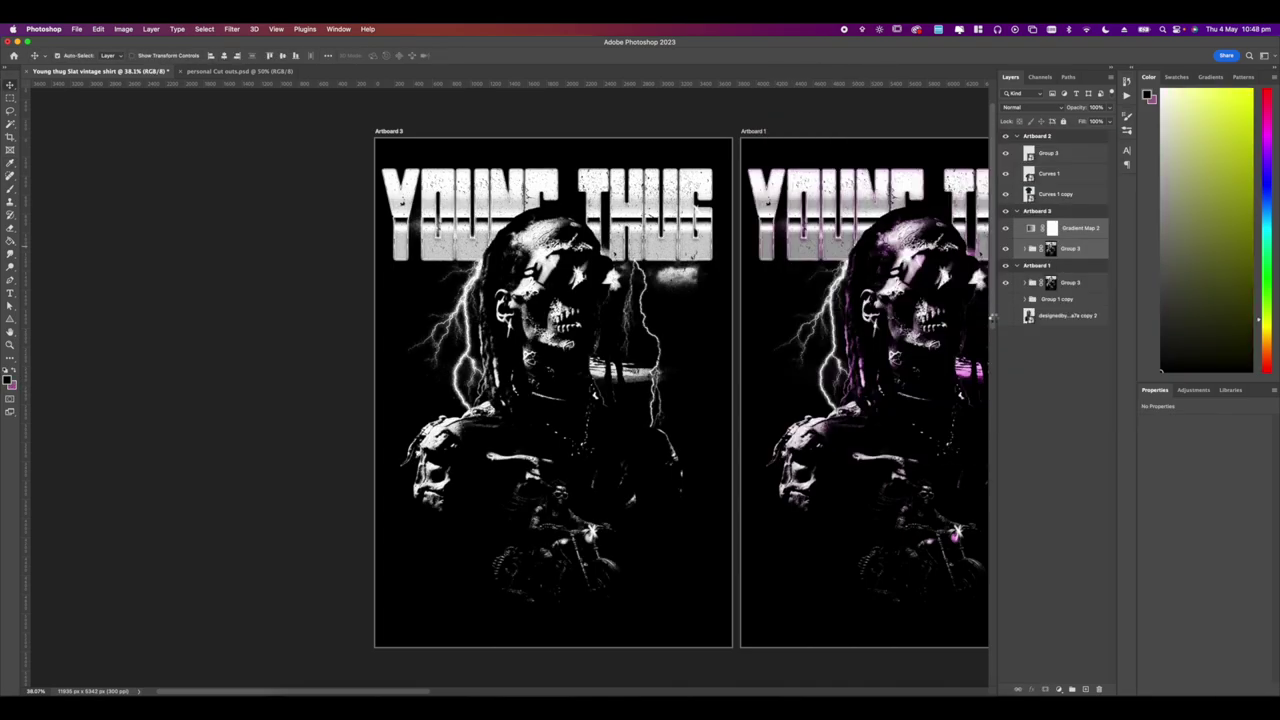
scroll(616, 288, up, 4)
scroll(617, 288, up, 3)
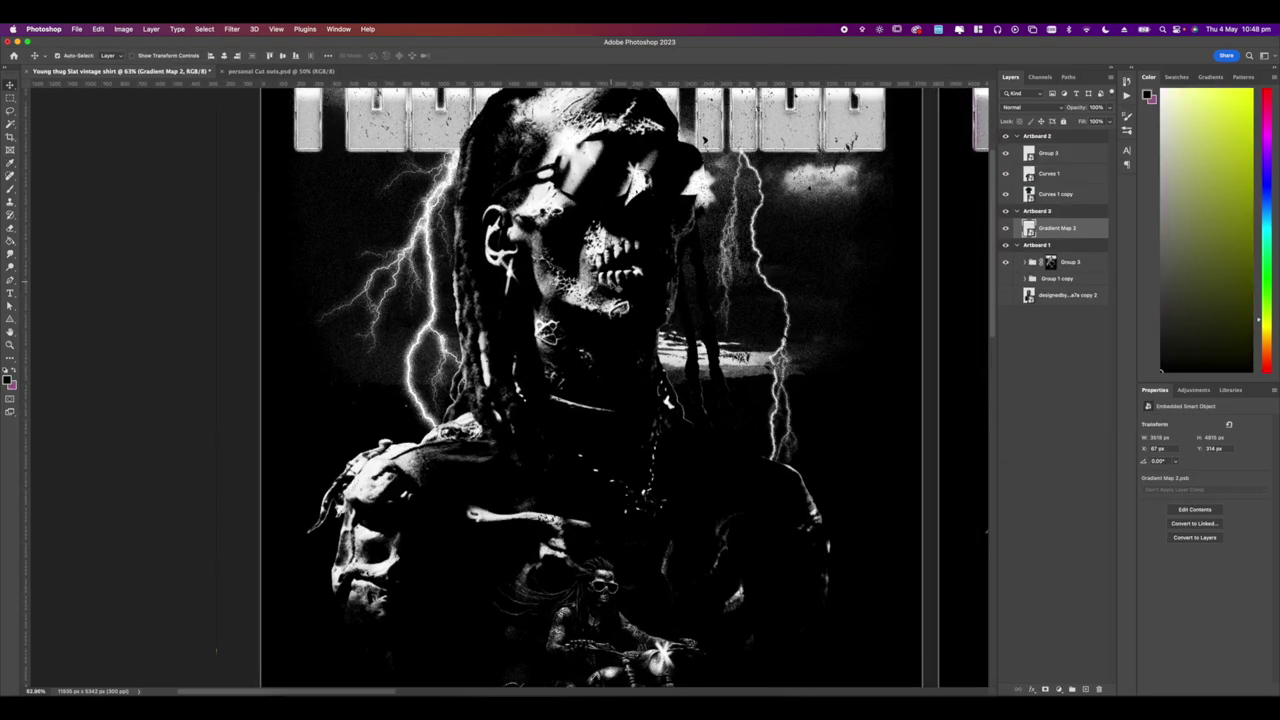
scroll(617, 288, down, 4)
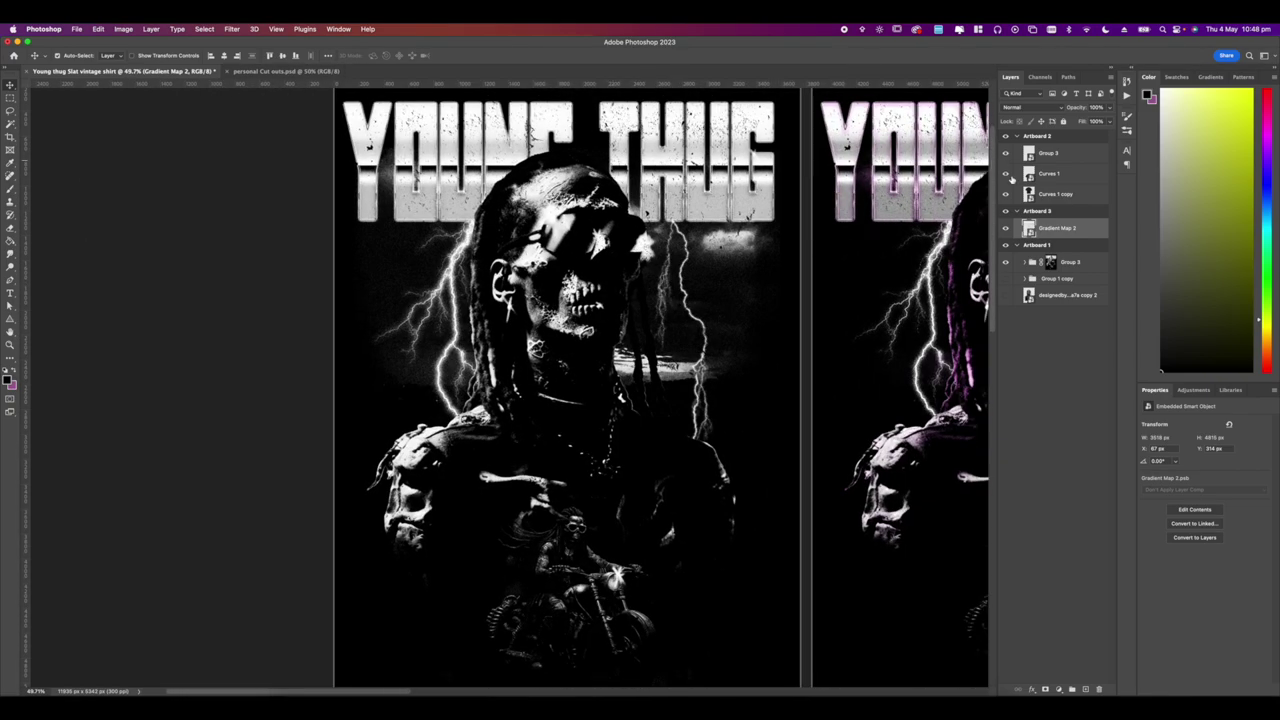
Add a new layer above the black-and-white artwork and hand-paint large purple graffiti lettering beginning with "FREE" across it.
click(1084, 690)
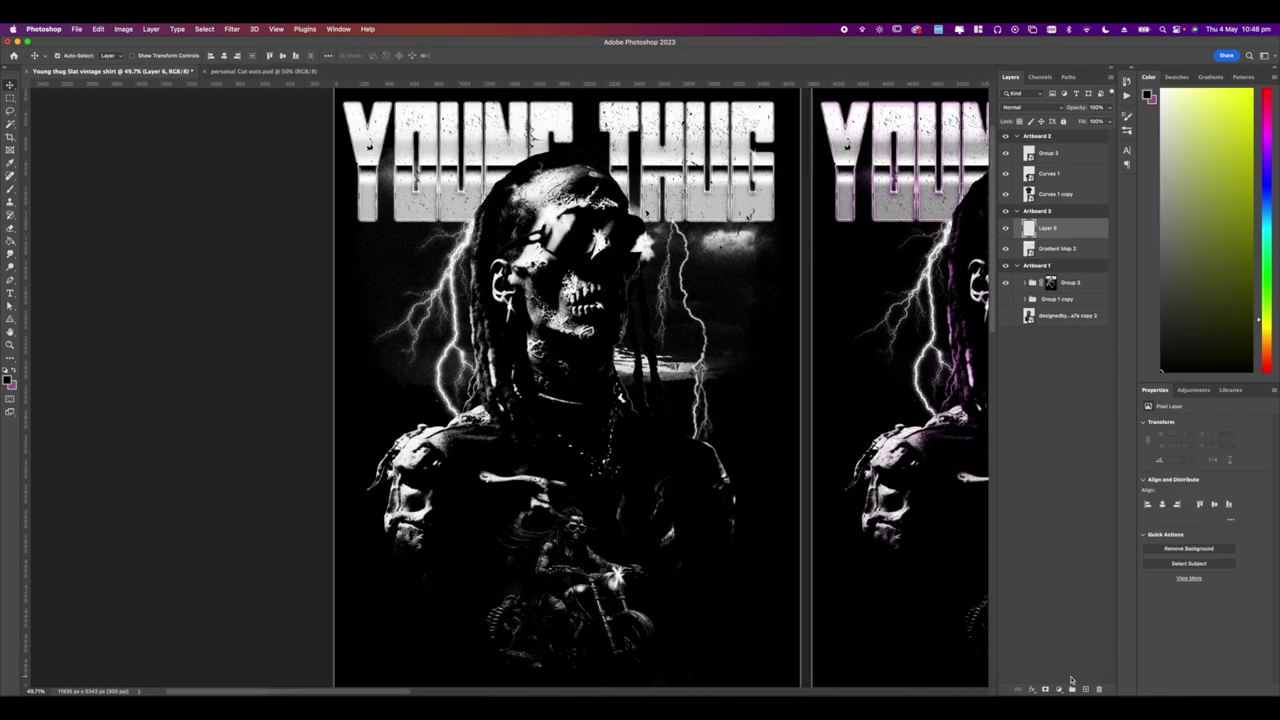
key(b)
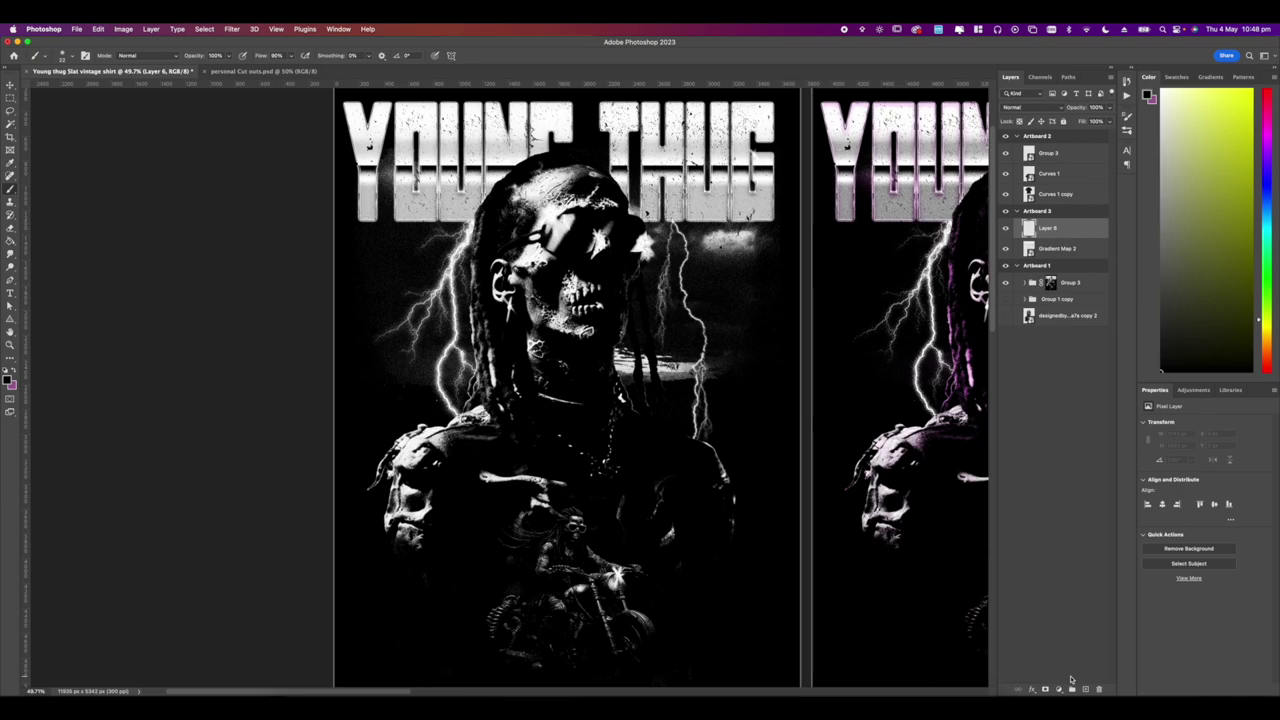
scroll(512, 390, down, 3)
right_click(582, 373)
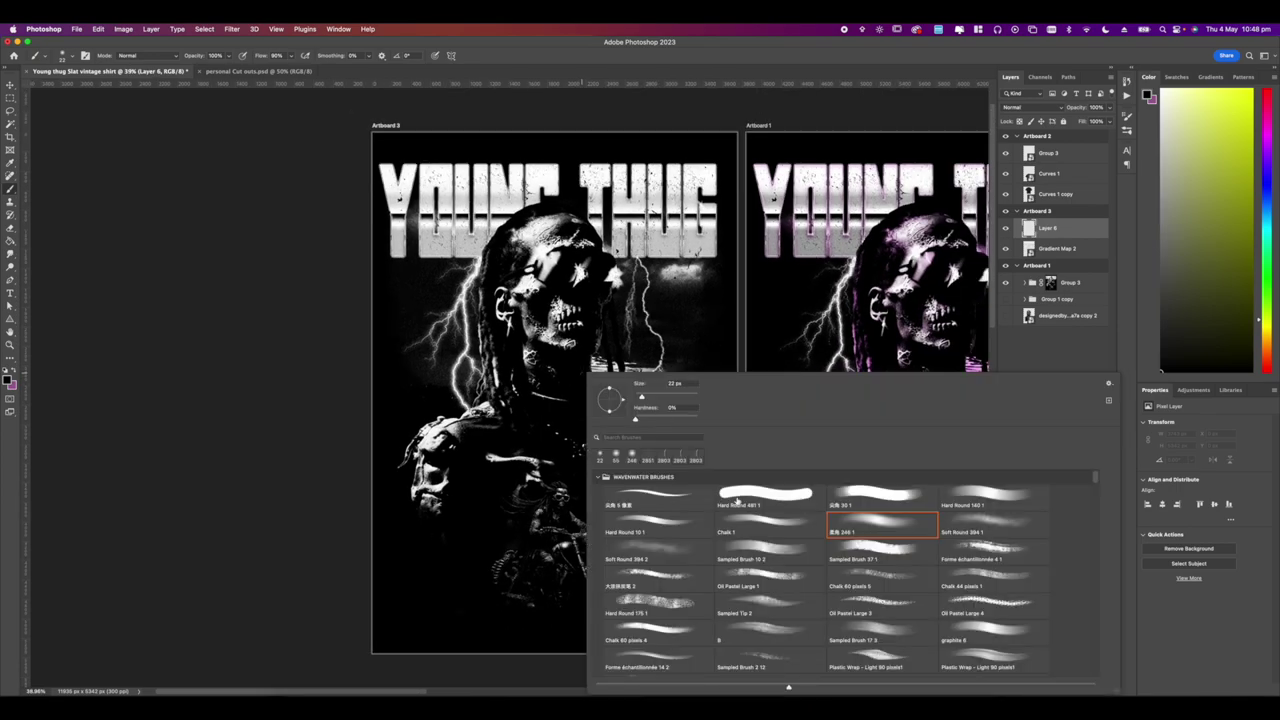
click(850, 552)
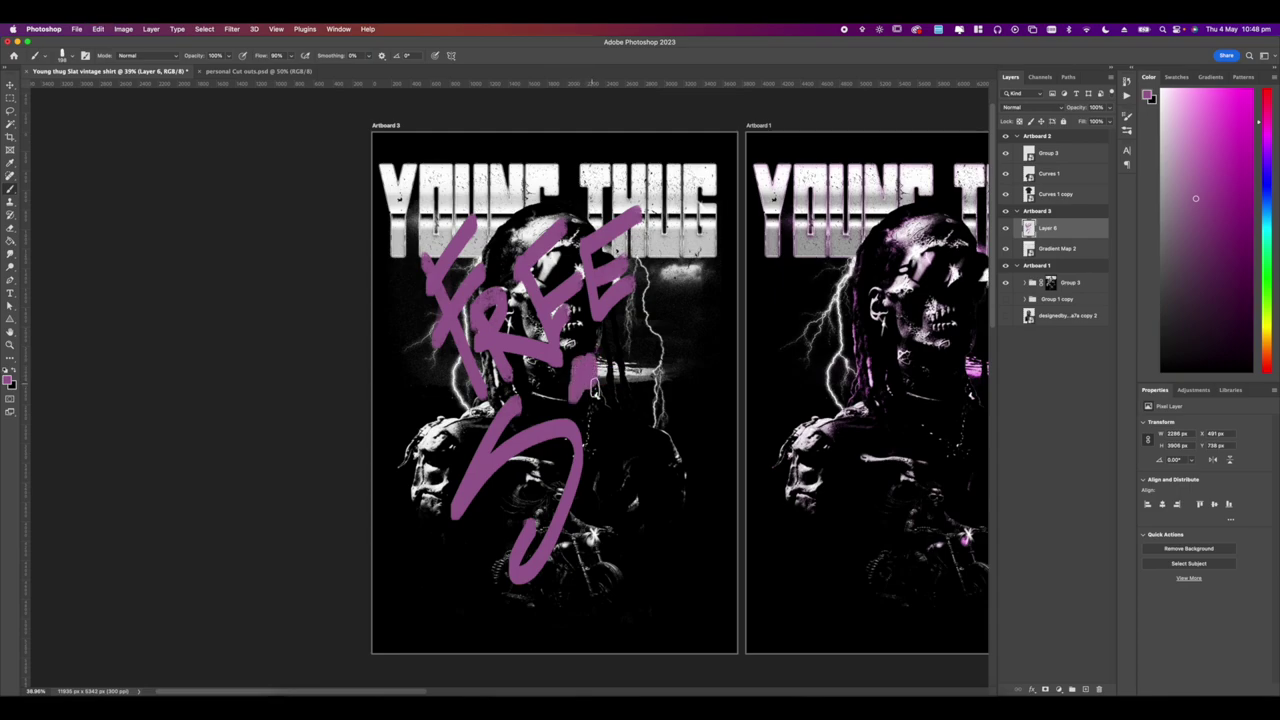
Distort the painted lettering with the Displace filter, using glass map.psd from the Photoshop Map folder as the displacement map.
click(231, 28)
mouse_move(300, 176)
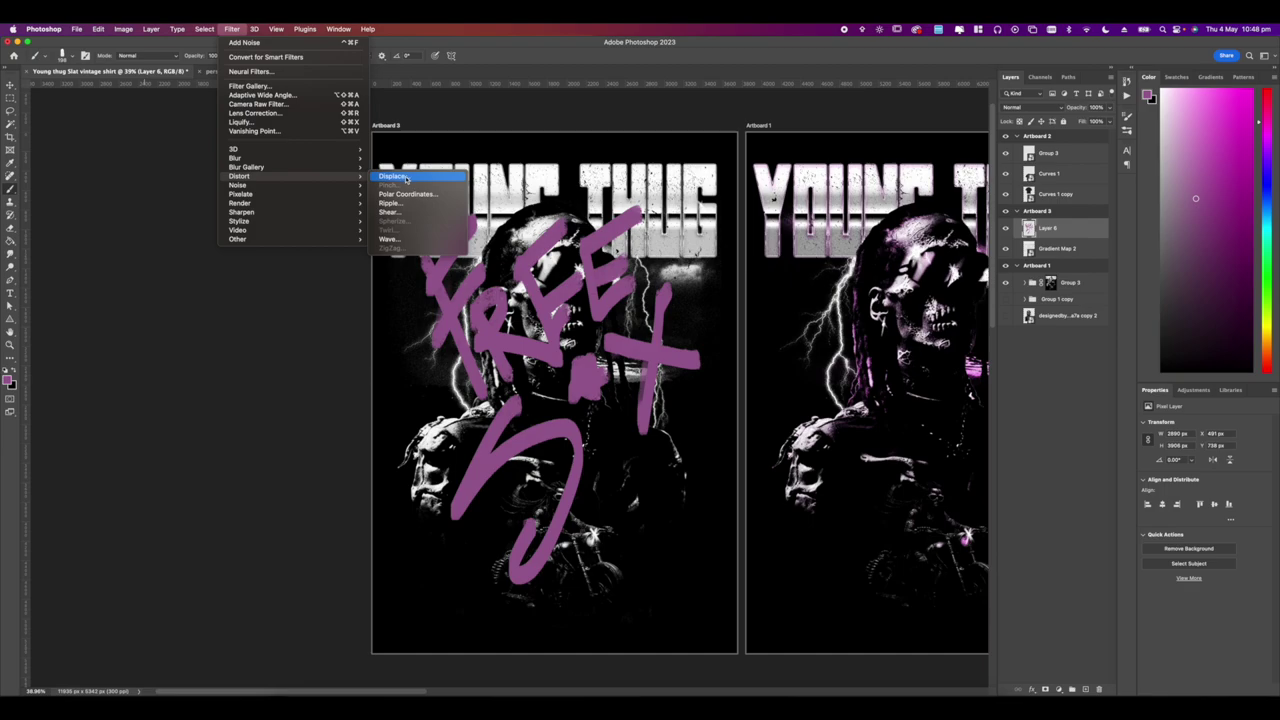
click(406, 178)
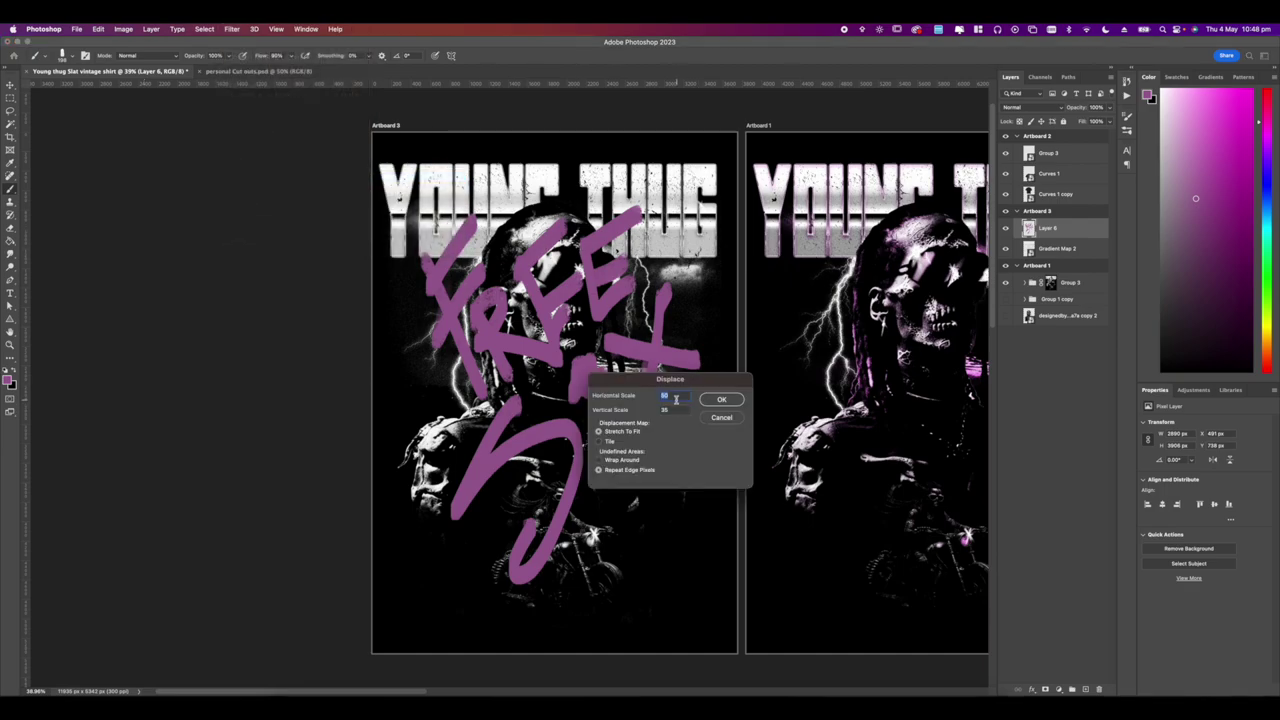
click(712, 401)
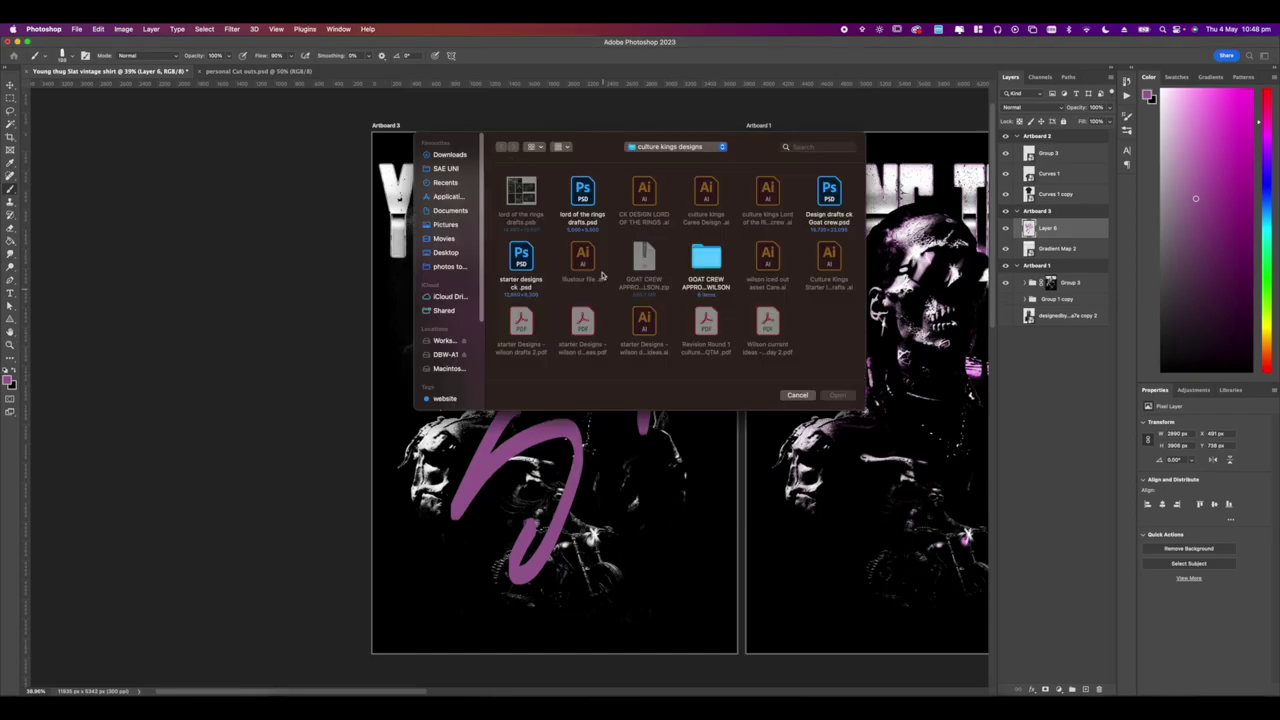
click(650, 148)
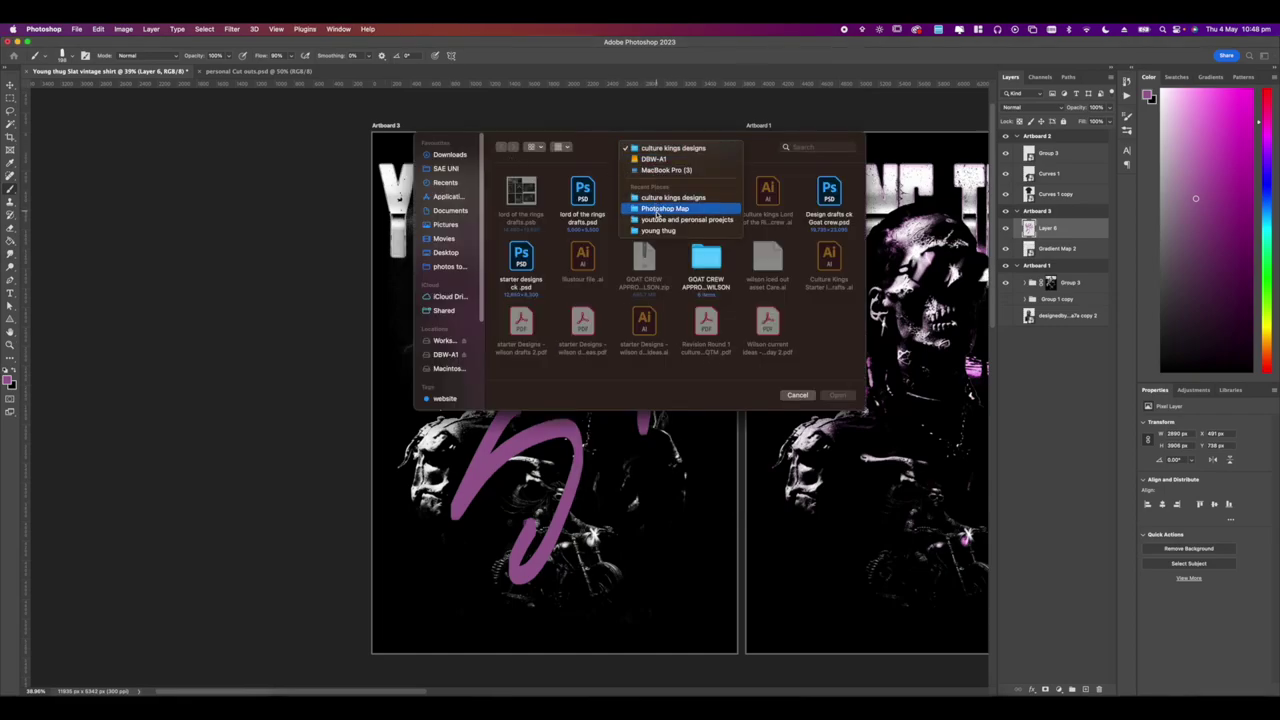
click(658, 212)
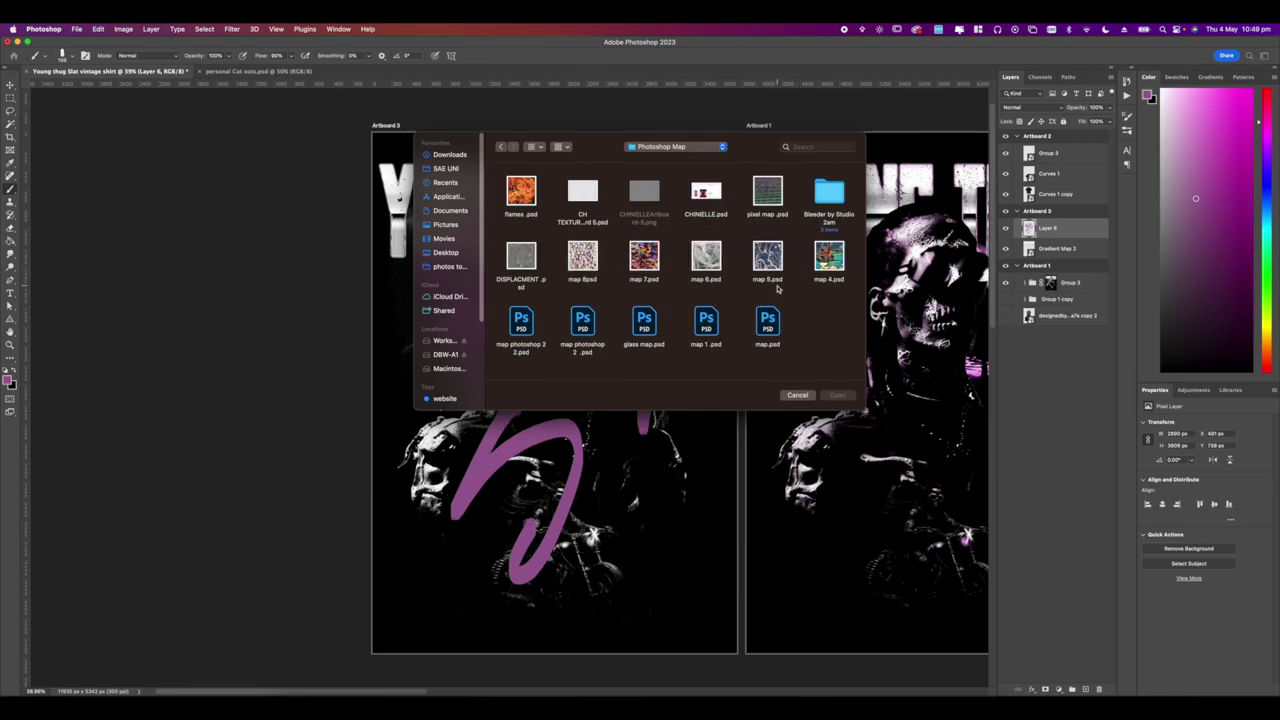
click(644, 322)
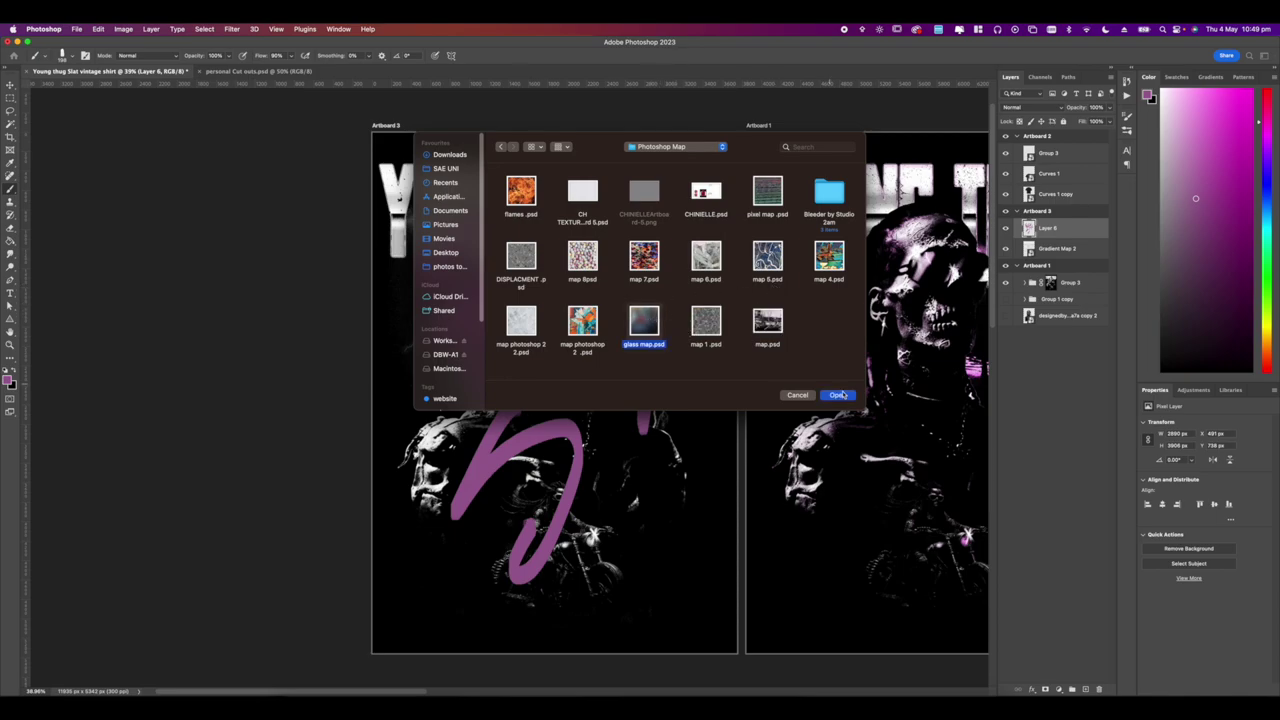
click(838, 395)
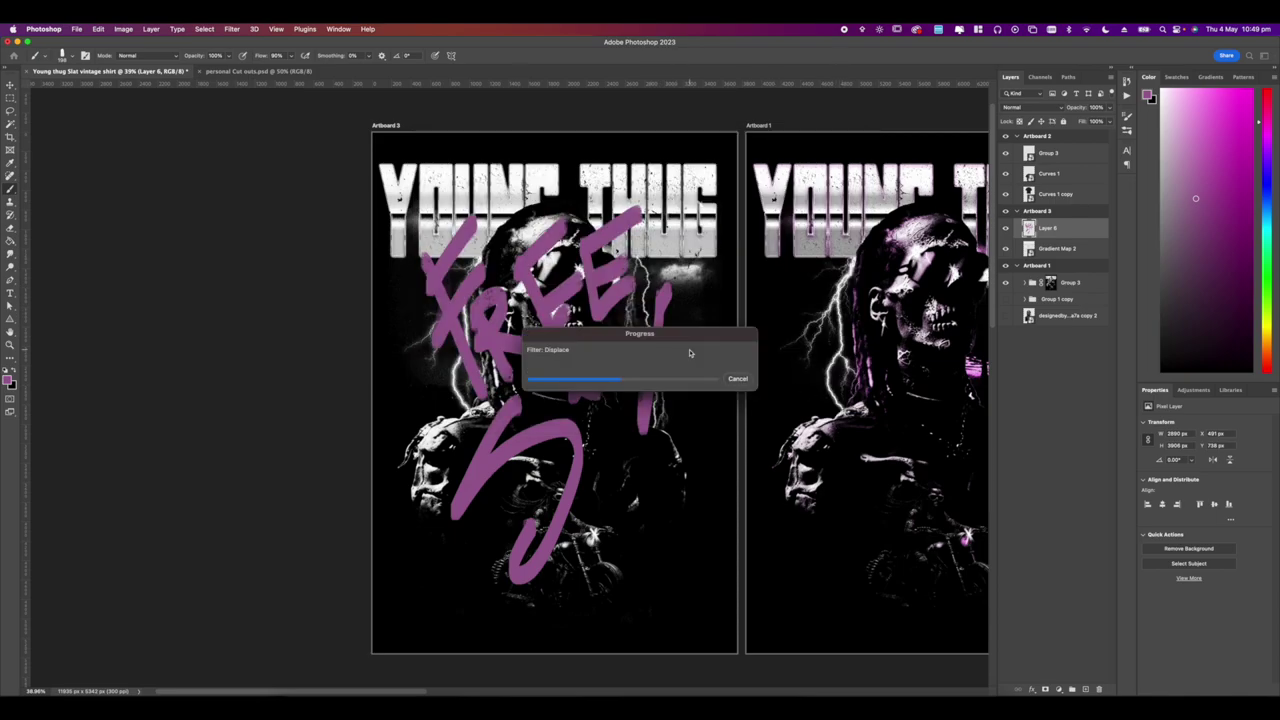
Convert the displaced purple lettering layer to a smart object.
scroll(459, 311, up, 3)
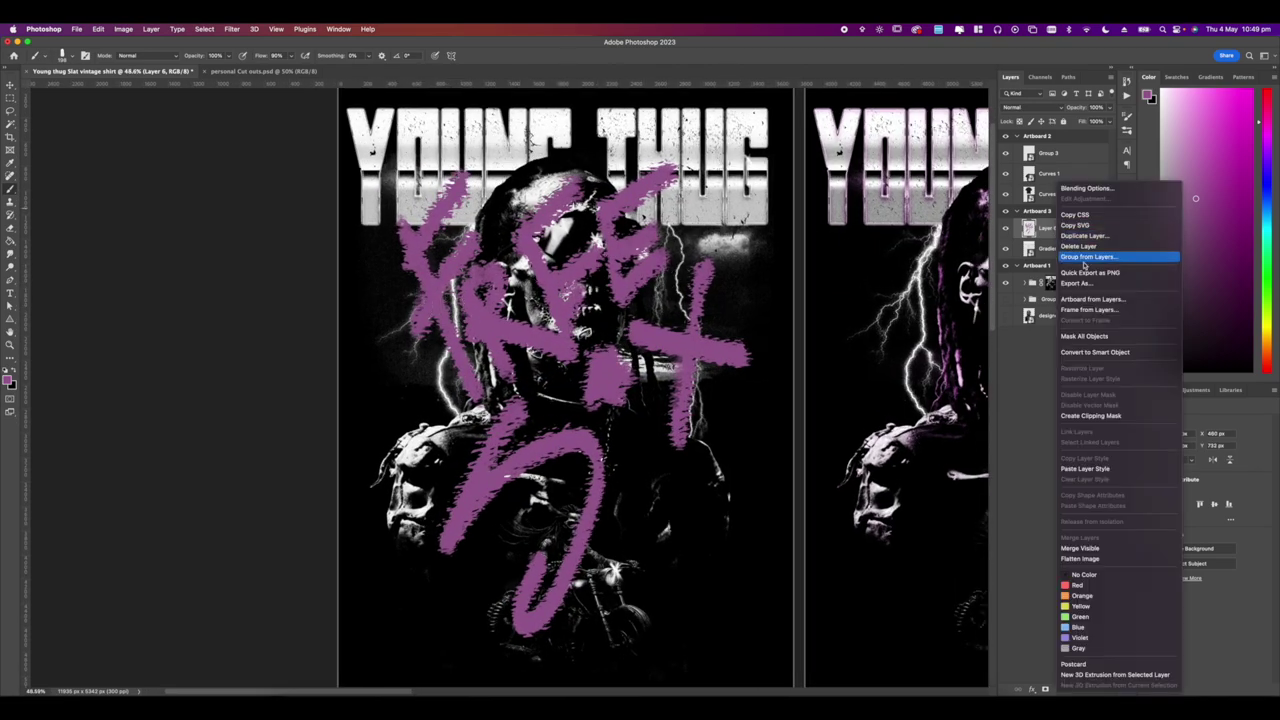
right_click(1058, 231)
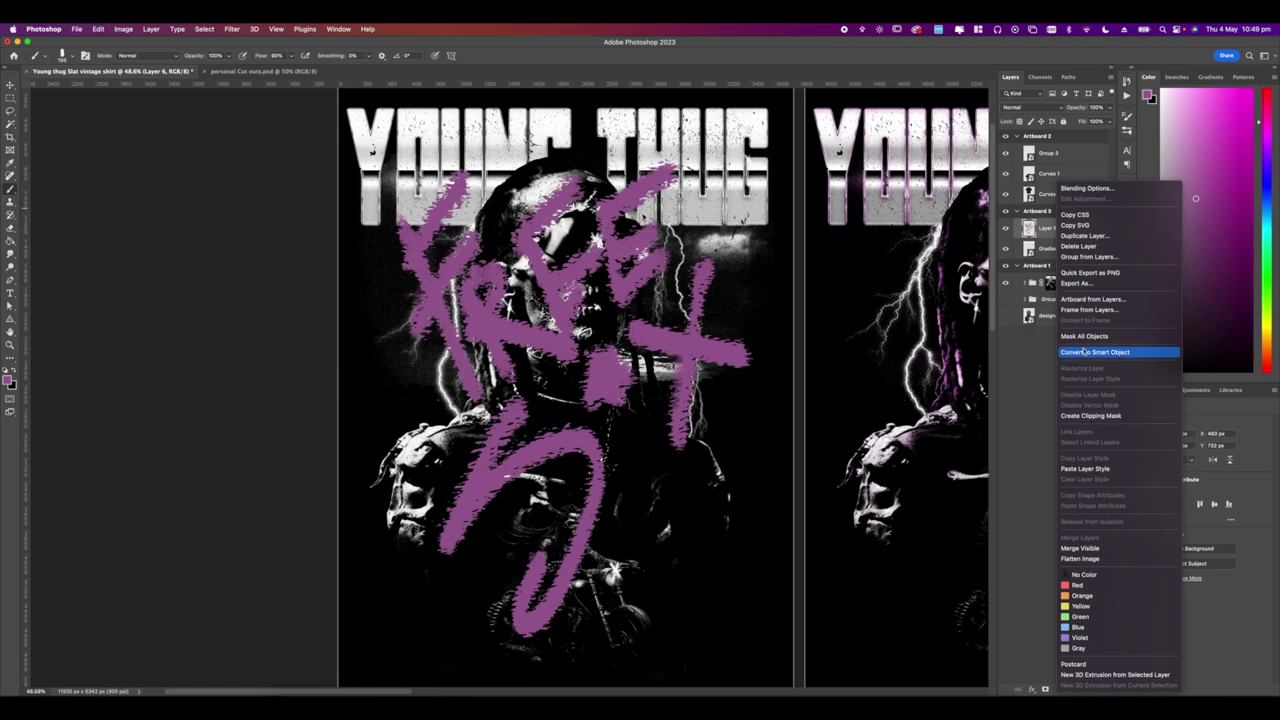
click(840, 351)
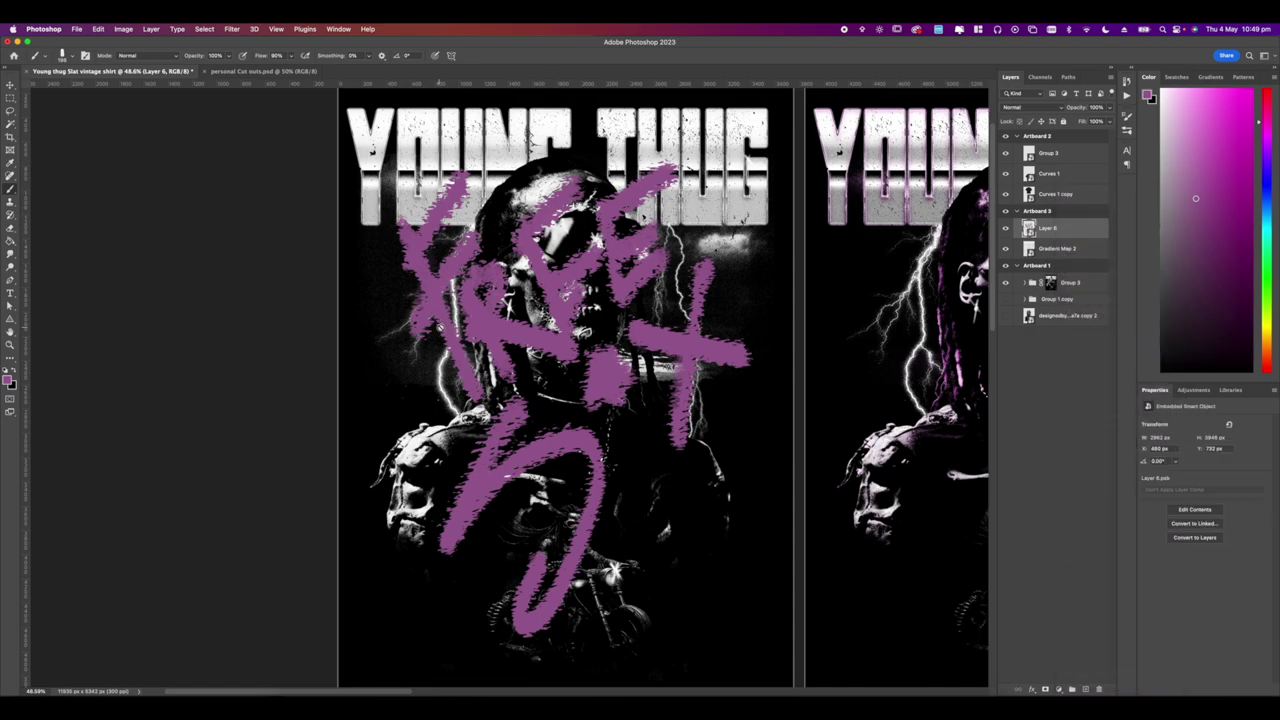
Fit a grouped copy of the lettered artwork onto the upper t-shirt in Artboard 2, and set that artboard's background to white.
drag(1040, 248, 1040, 226)
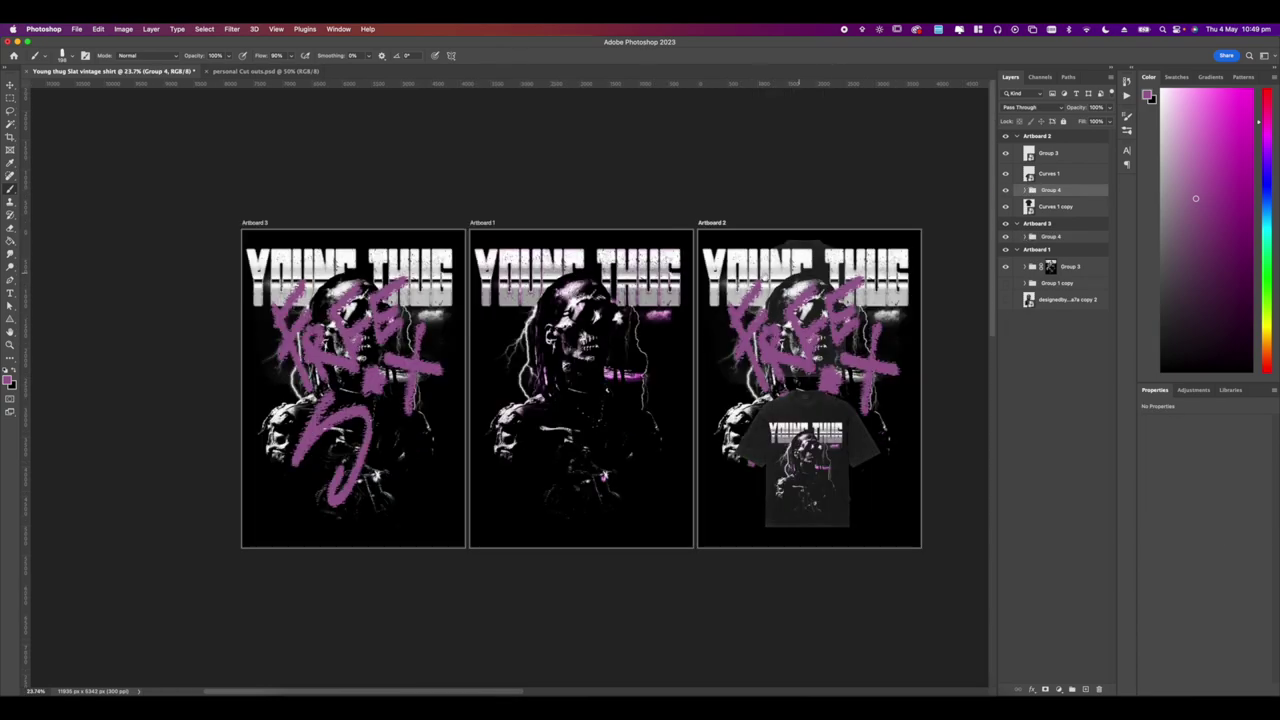
drag(816, 271, 662, 285)
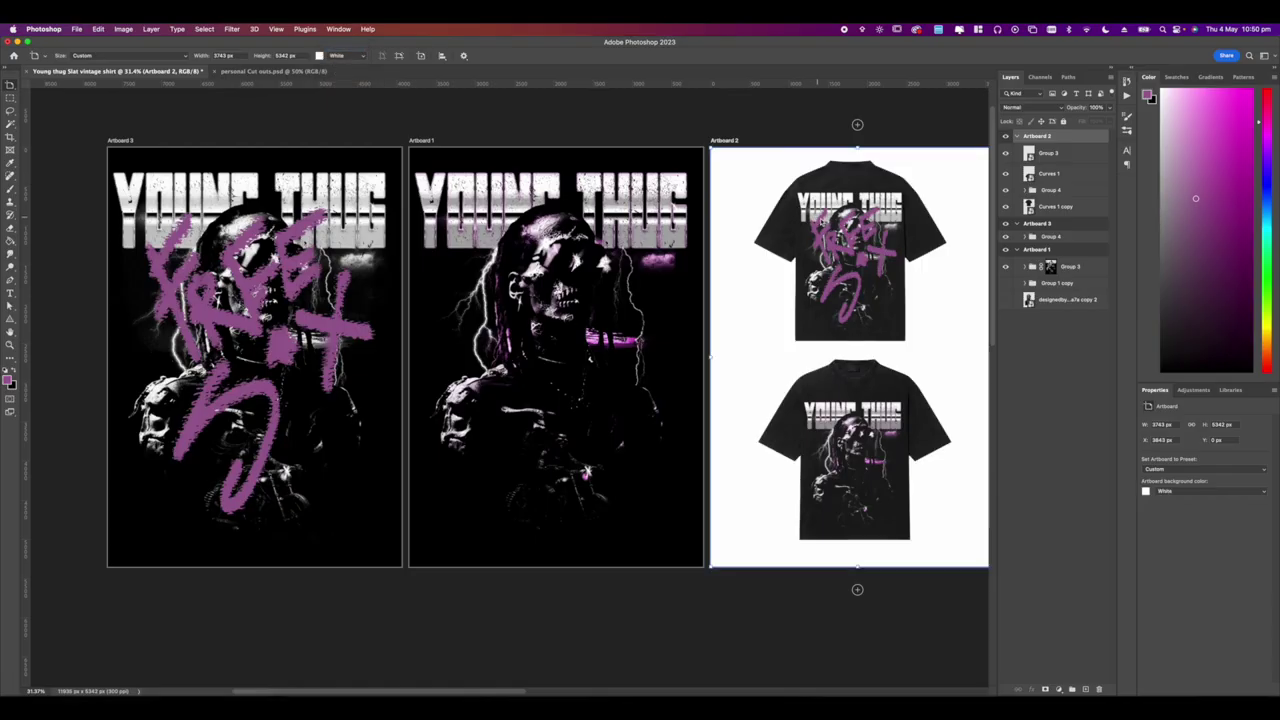
Examine both t-shirt mockups up close and compare them with the designs on Artboards 1 and 3.
scroll(635, 217, right, 5)
scroll(635, 217, up, 4)
drag(635, 217, 688, 265)
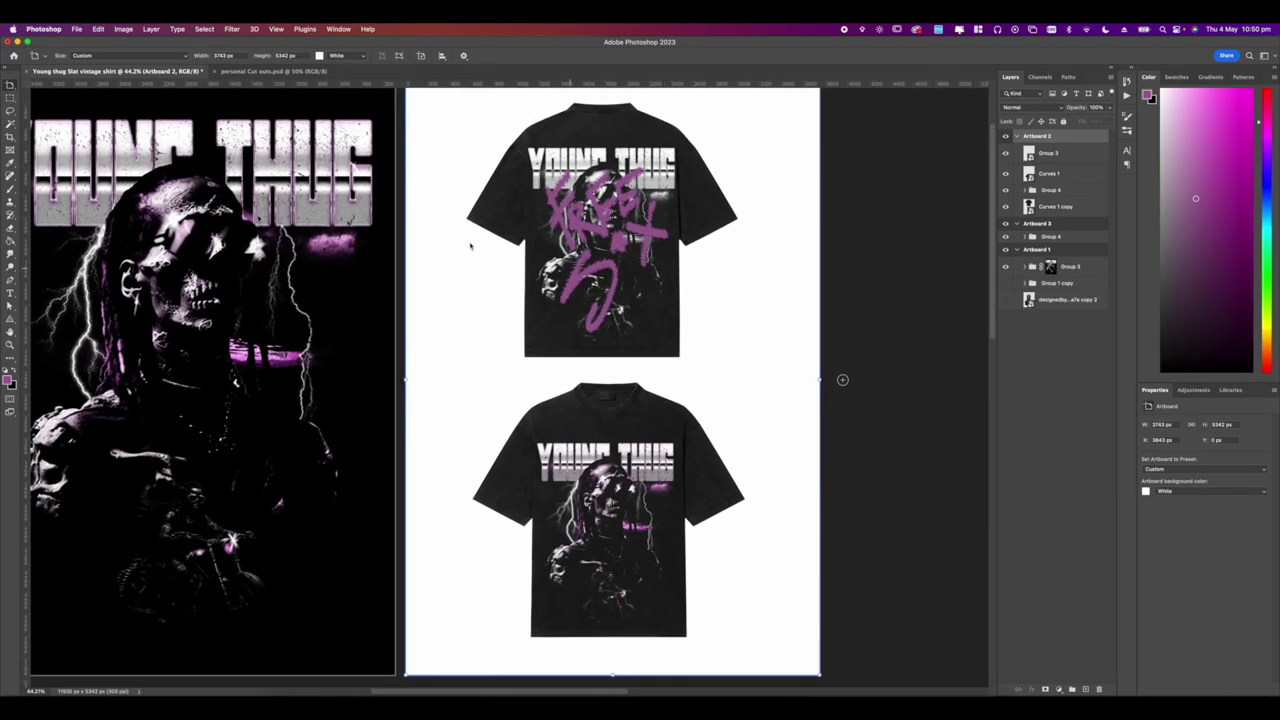
drag(516, 258, 607, 264)
scroll(607, 264, left, 3)
scroll(600, 255, down, 2)
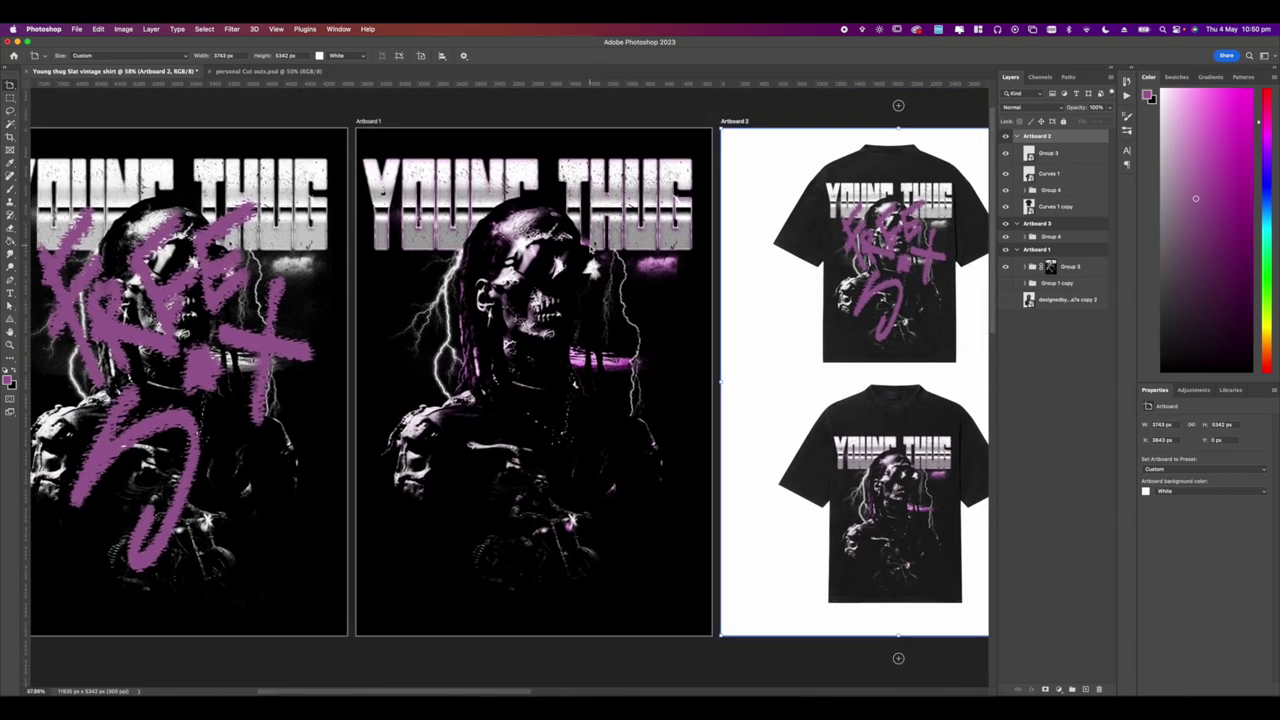
scroll(596, 243, down, 2)
scroll(604, 240, down, 1)
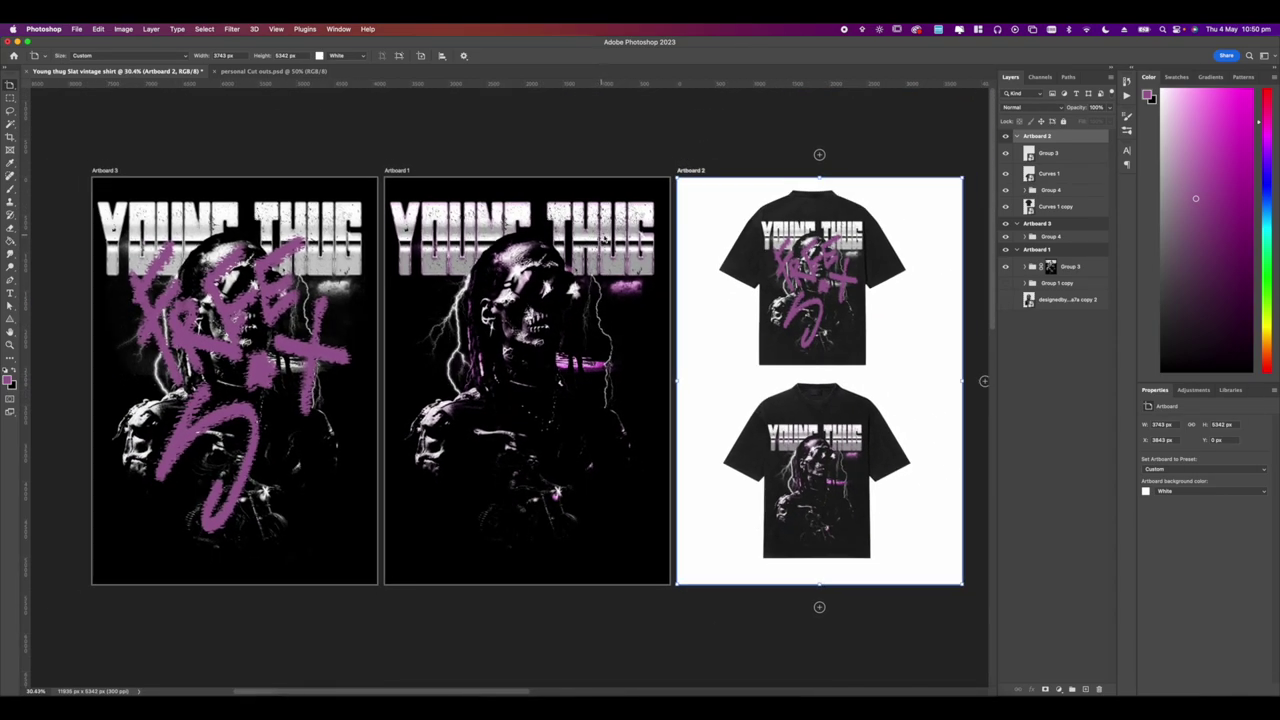